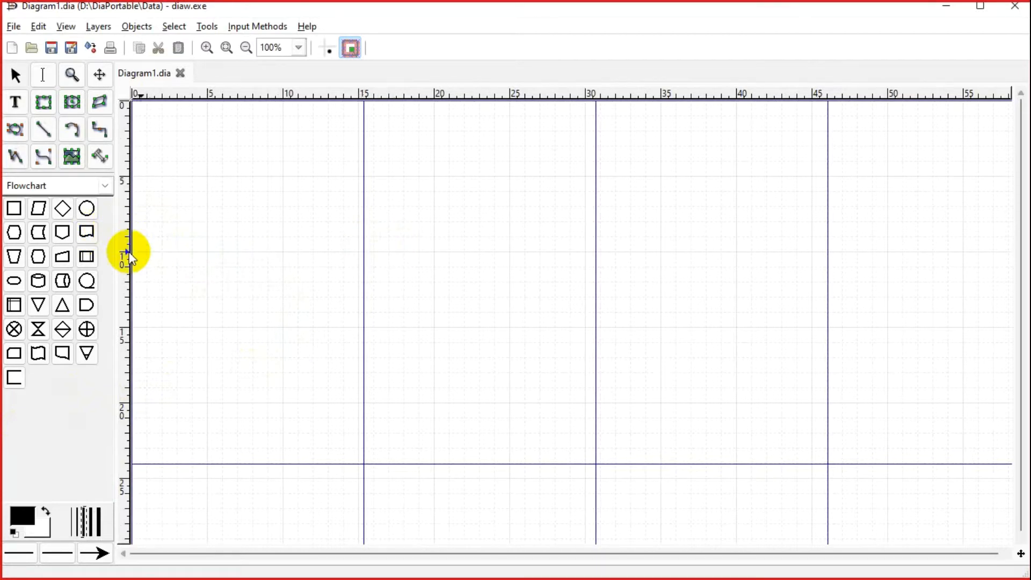
# Draw a long, thin horizontal process box about 21 units wide and 2 units high near the top of the page as the axle
pyautogui.click(15, 209)
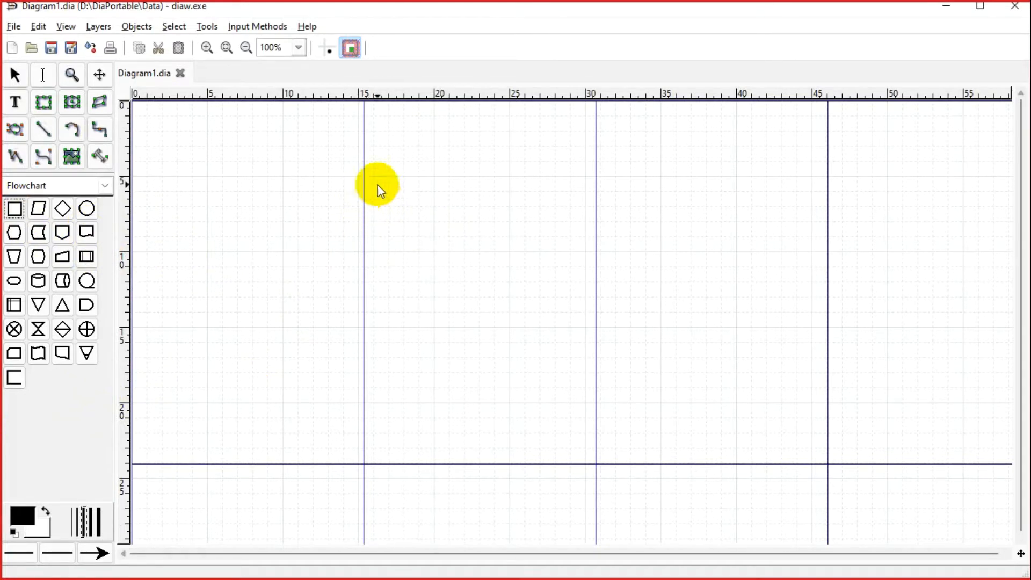
pyautogui.moveTo(378, 172); pyautogui.dragTo(702, 180)
pyautogui.click(733, 247)
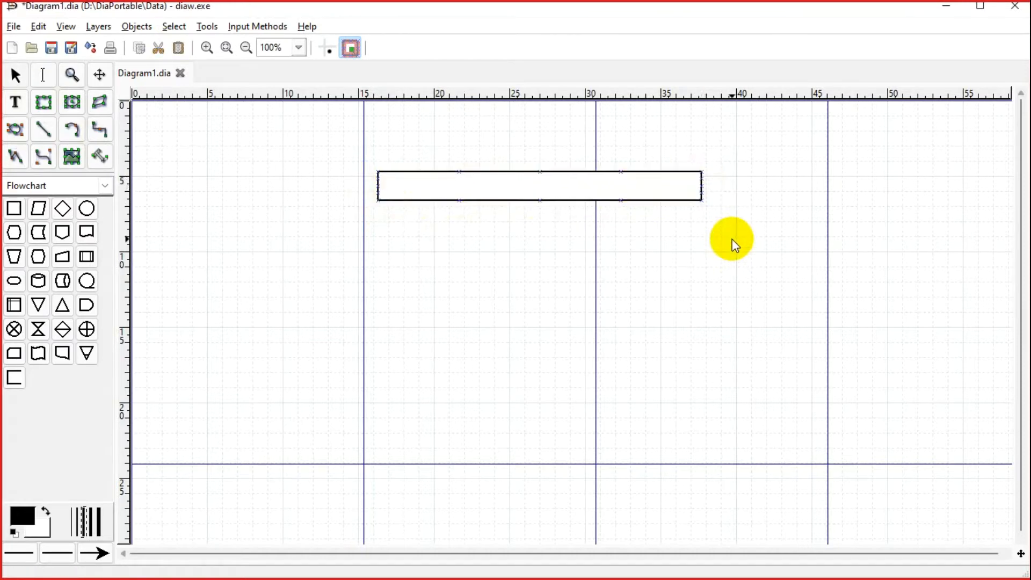
# Draw two upright ellipses about 4 by 5 units as wheels, one over each end of the axle box
pyautogui.click(94, 212)
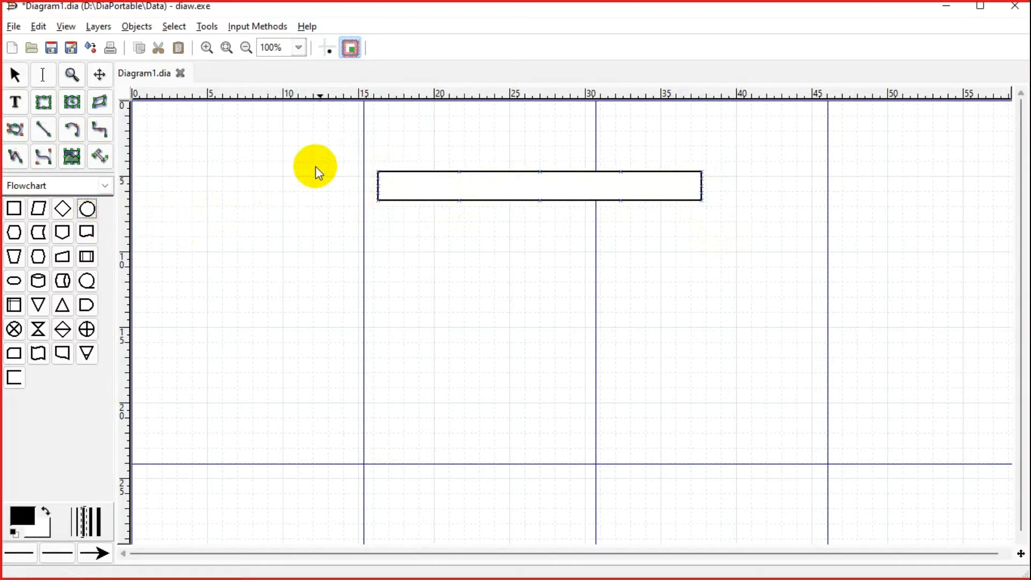
pyautogui.moveTo(336, 146); pyautogui.dragTo(398, 228)
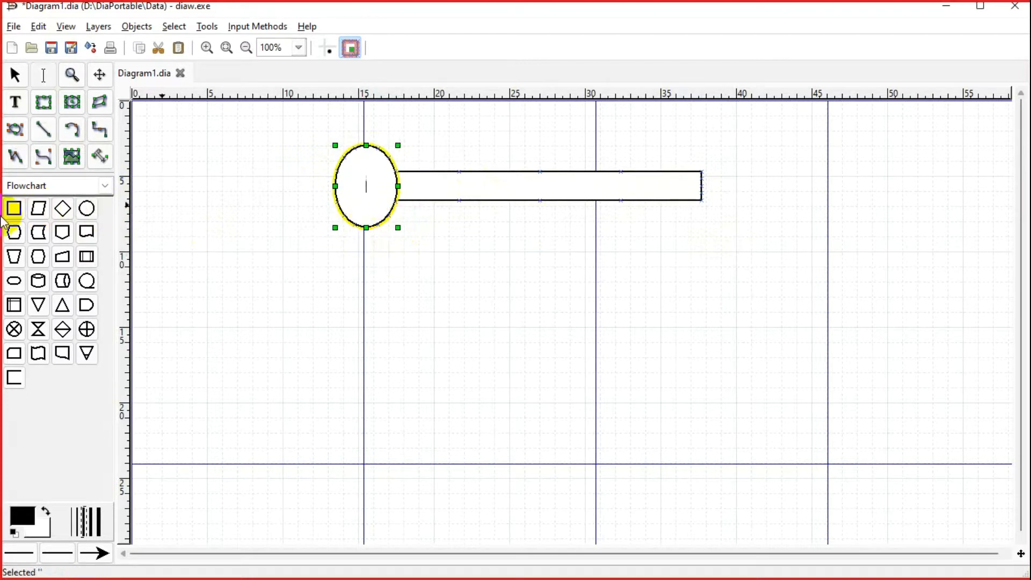
pyautogui.click(87, 208)
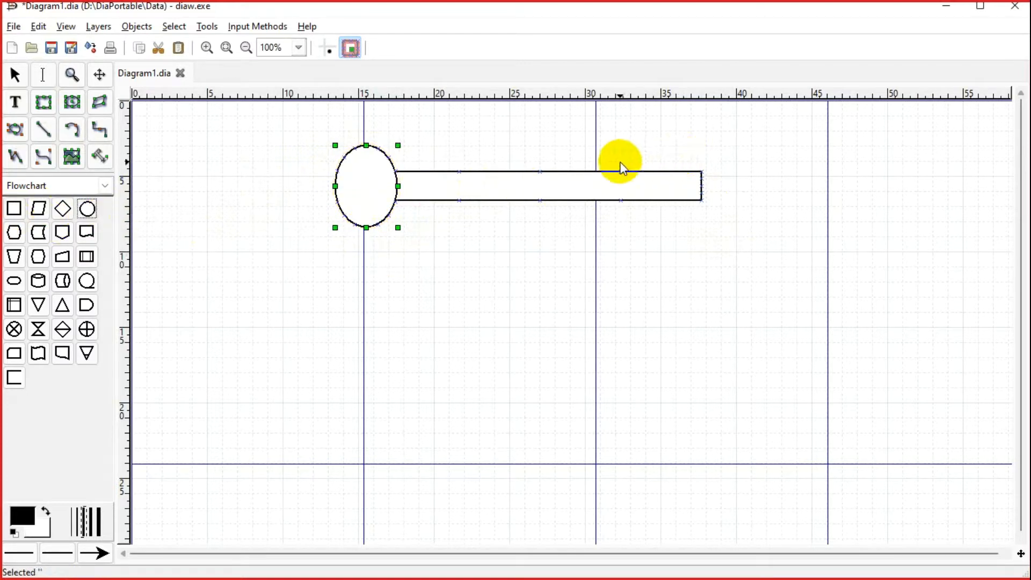
pyautogui.moveTo(688, 143); pyautogui.dragTo(750, 224)
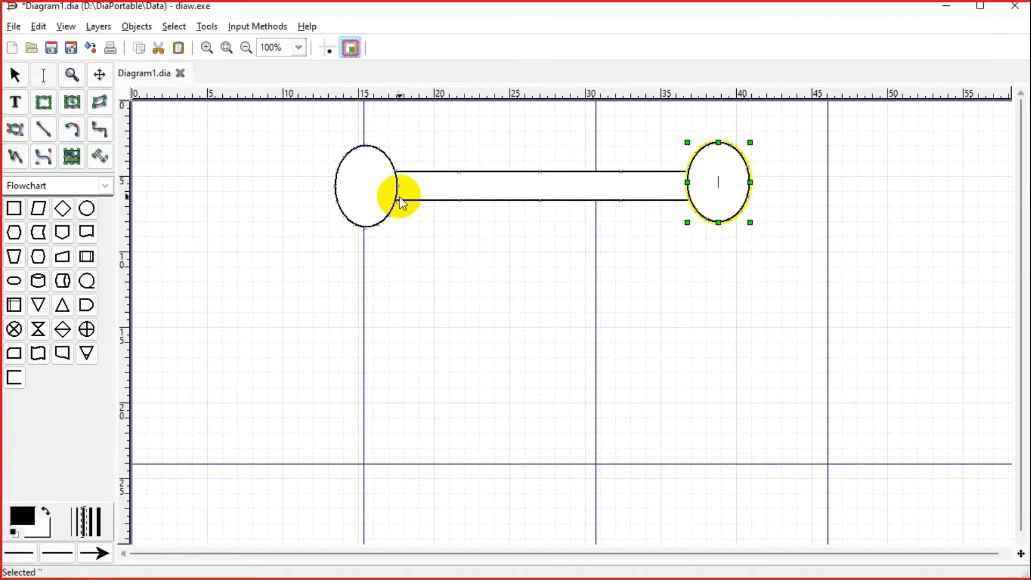
# Label the ellipse at the axle's left end "Left Wheel" and the one at its right end "Right Wheel"
pyautogui.click(378, 198)
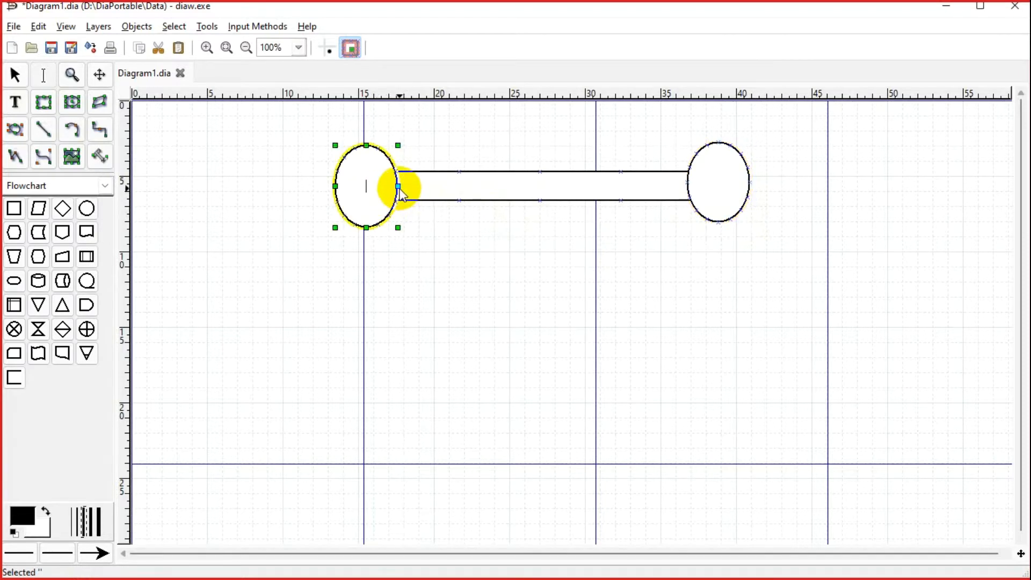
pyautogui.write('Left Wheel')
pyautogui.click(729, 181)
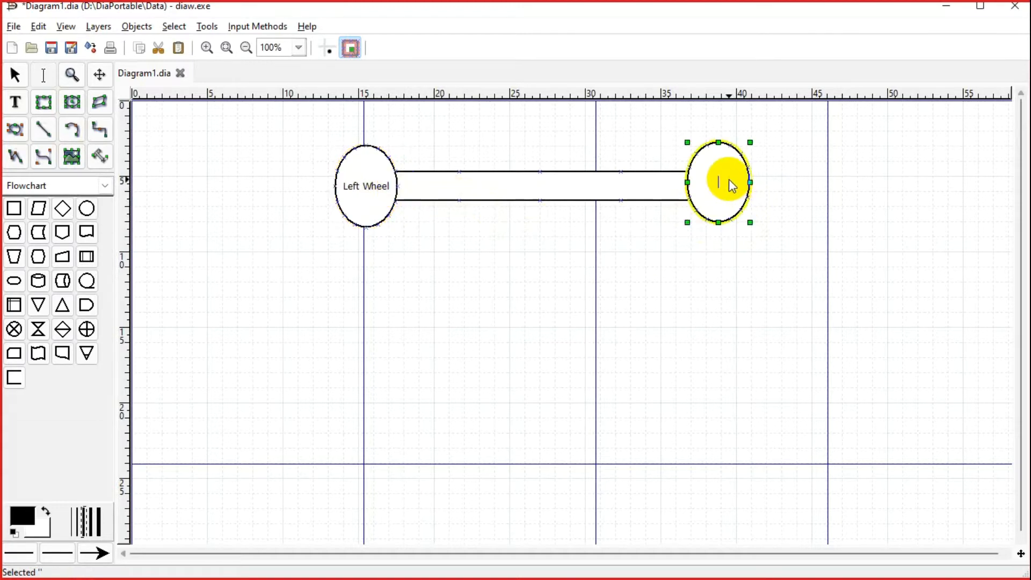
pyautogui.write('Right Wheel')
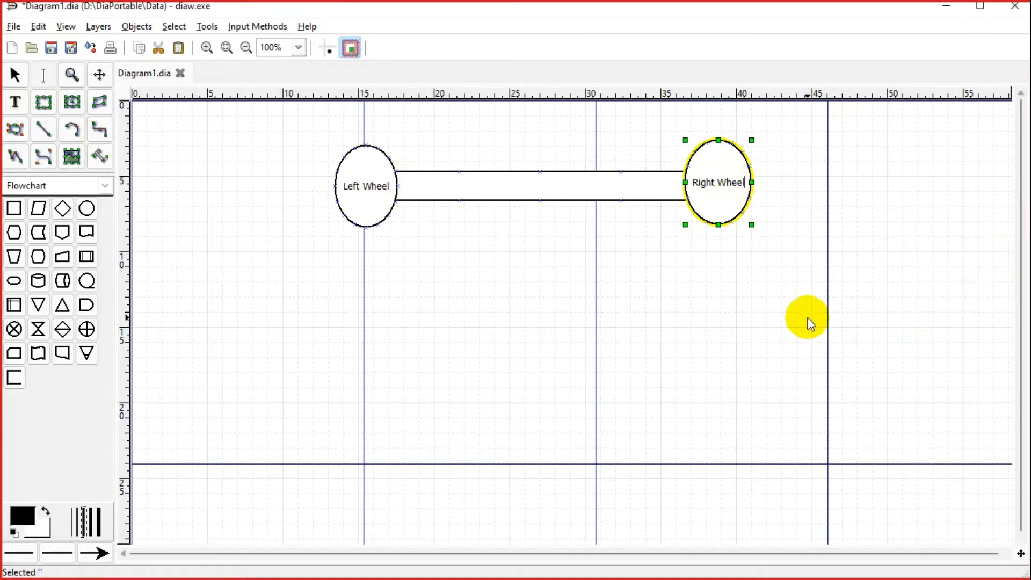
pyautogui.click(794, 326)
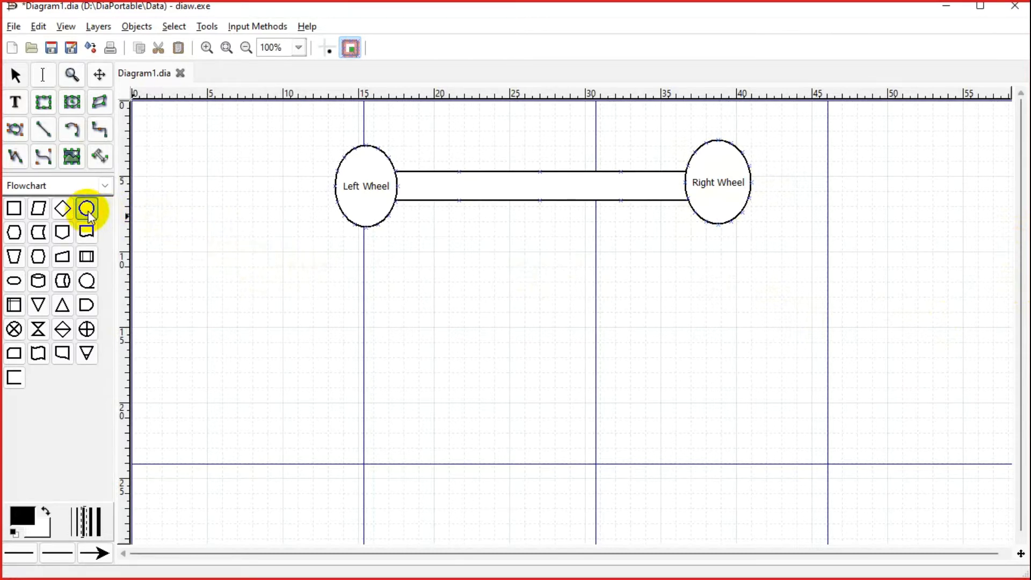
# Draw a box about 7 by 4.5 units labelled "Car Engine" below the axle's middle, with an arrow line pointing up to the axle
pyautogui.click(15, 209)
pyautogui.moveTo(490, 229); pyautogui.dragTo(601, 296)
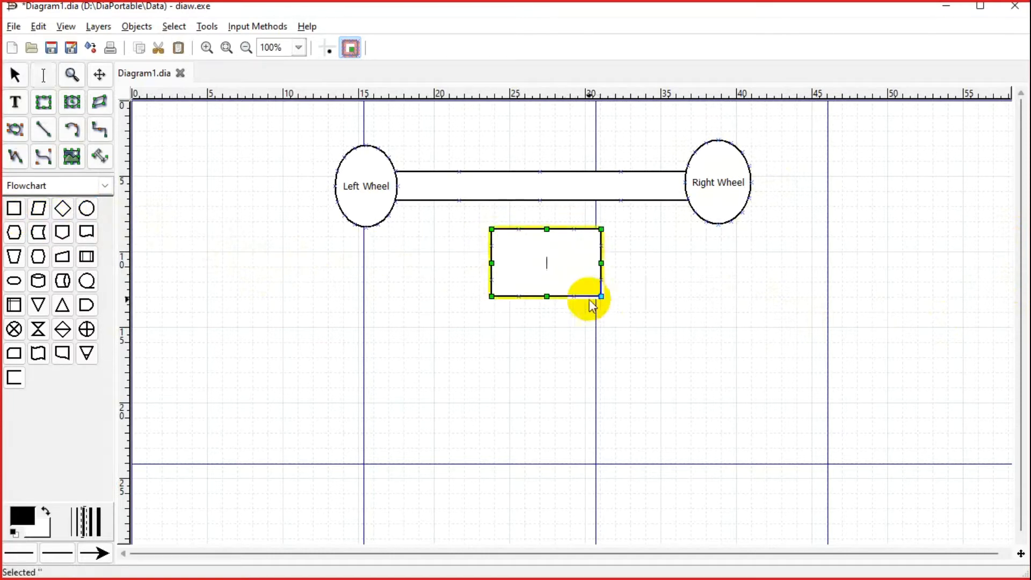
pyautogui.write('Car Engine')
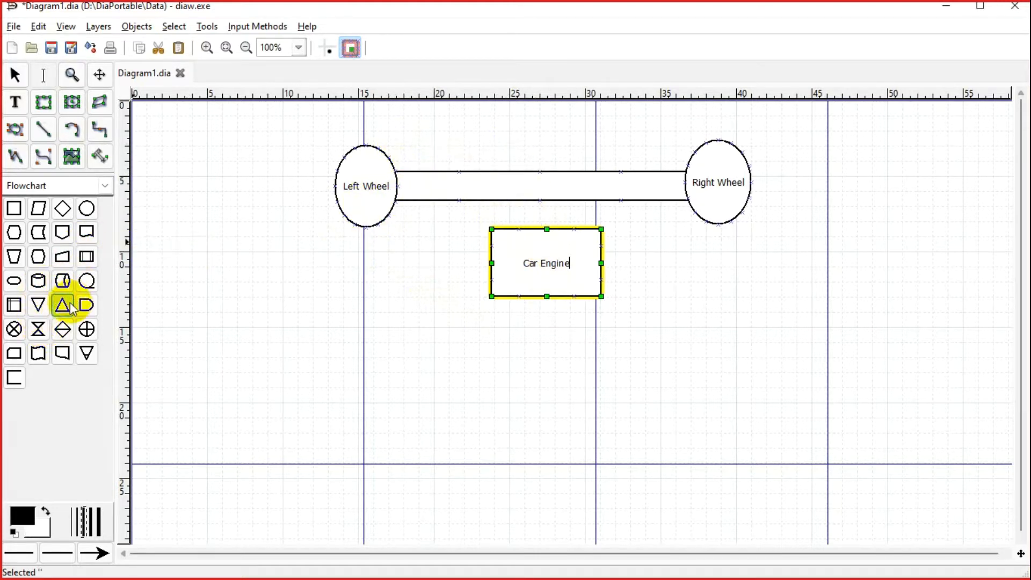
pyautogui.click(48, 131)
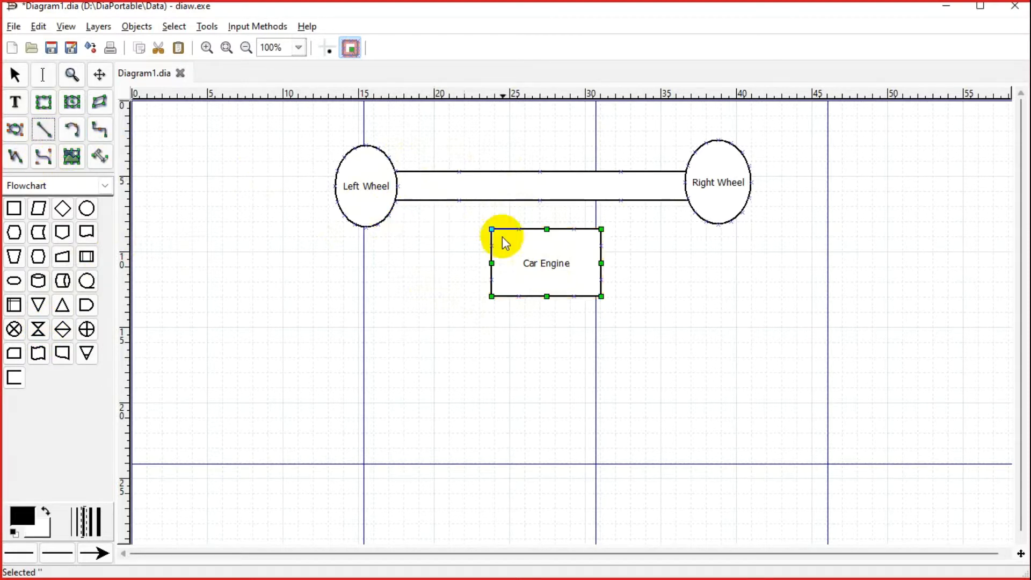
pyautogui.moveTo(548, 231); pyautogui.dragTo(547, 208)
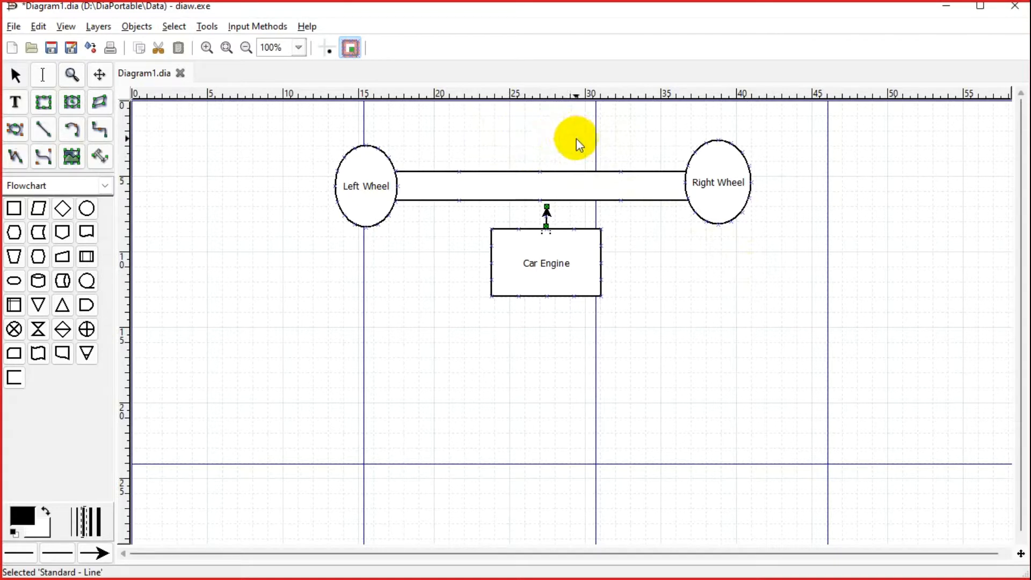
# Draw an ellipse about 5 by 3 units above the axle, right of its middle, and label it "Steering"
pyautogui.click(14, 209)
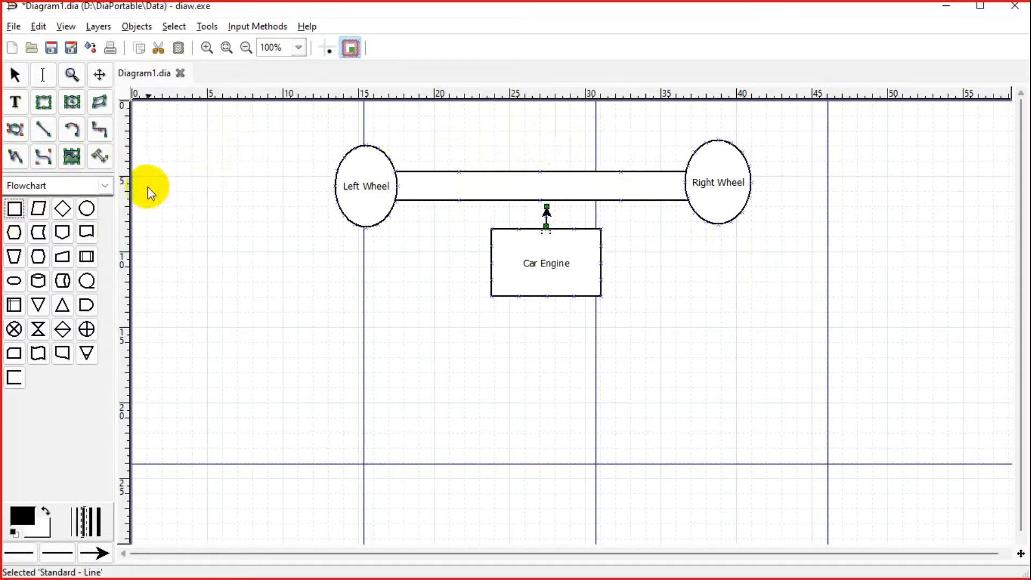
pyautogui.click(86, 209)
pyautogui.moveTo(565, 110); pyautogui.dragTo(639, 156)
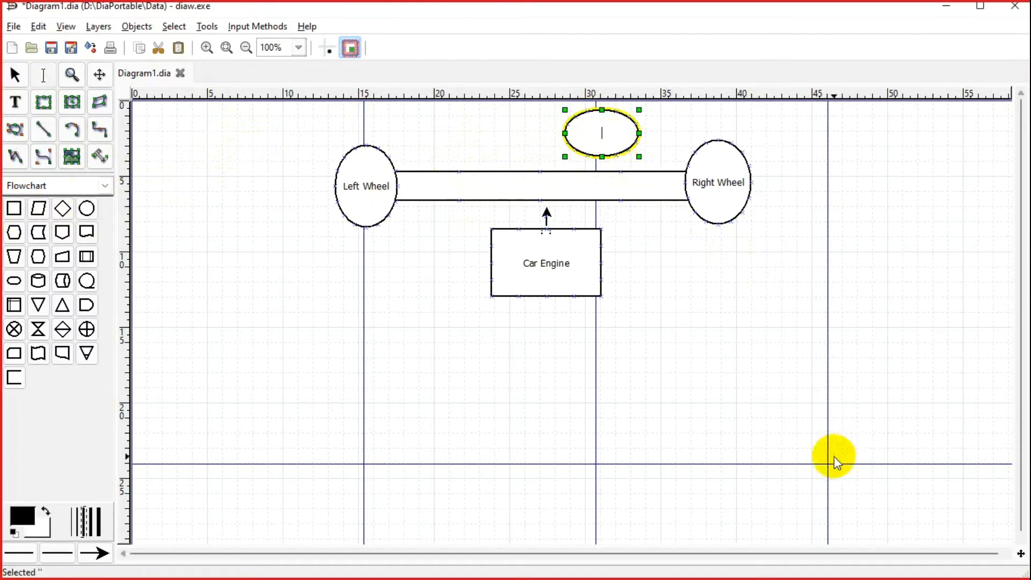
pyautogui.write('Steering')
pyautogui.click(787, 367)
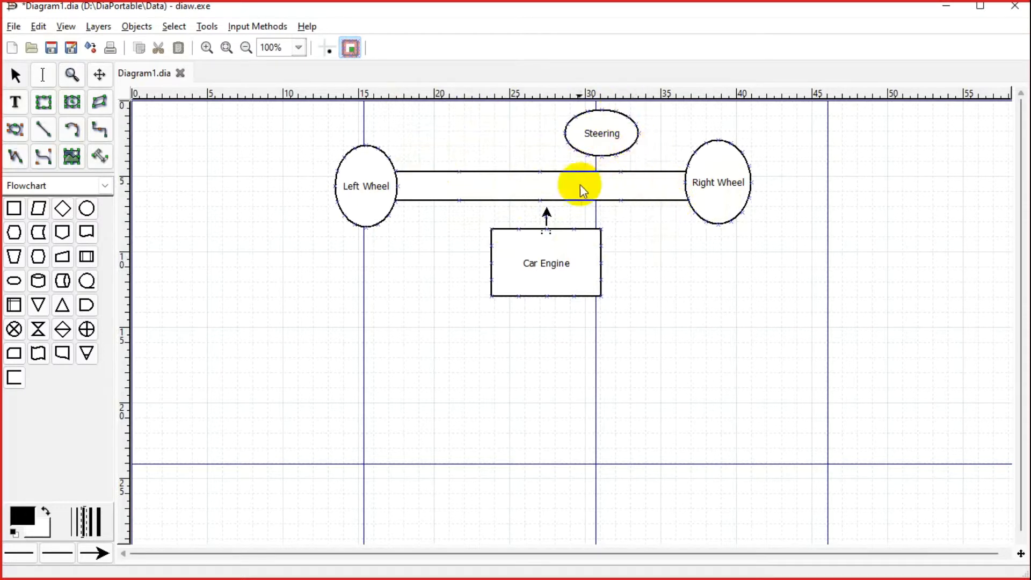
# Try to place a default-size summing junction on the middle of the axle
pyautogui.click(14, 329)
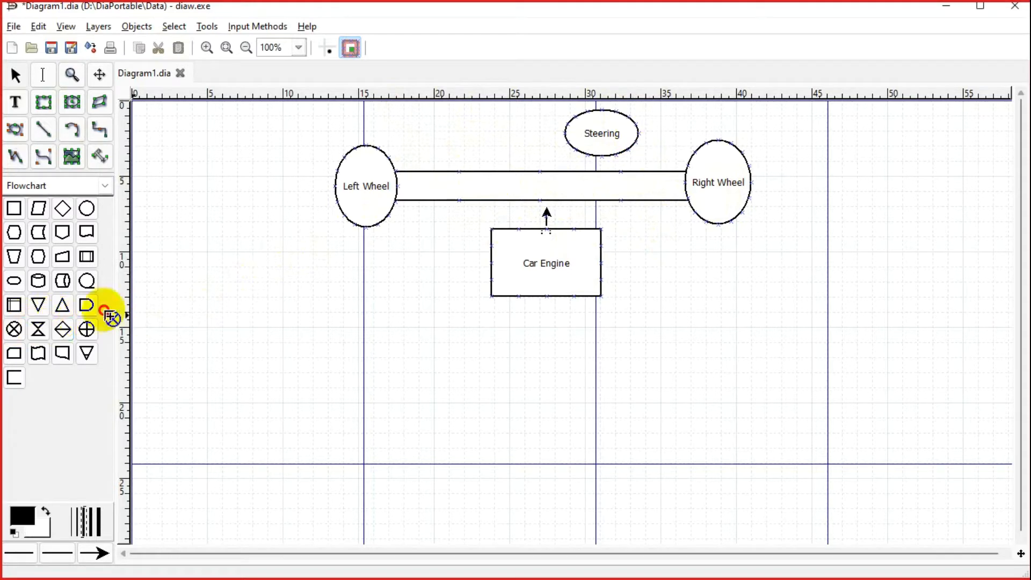
pyautogui.moveTo(500, 190); pyautogui.dragTo(538, 178)
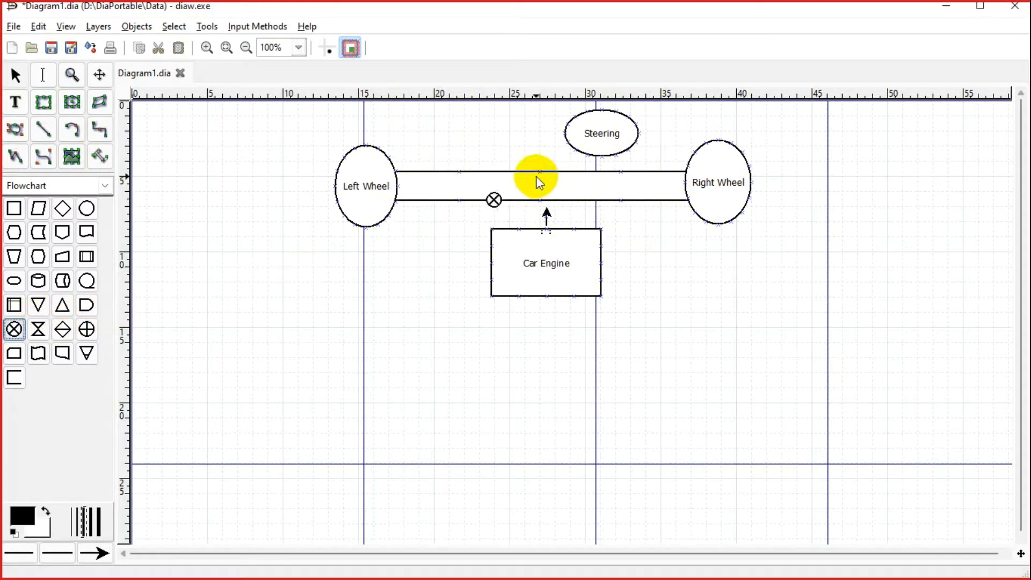
pyautogui.click(14, 329)
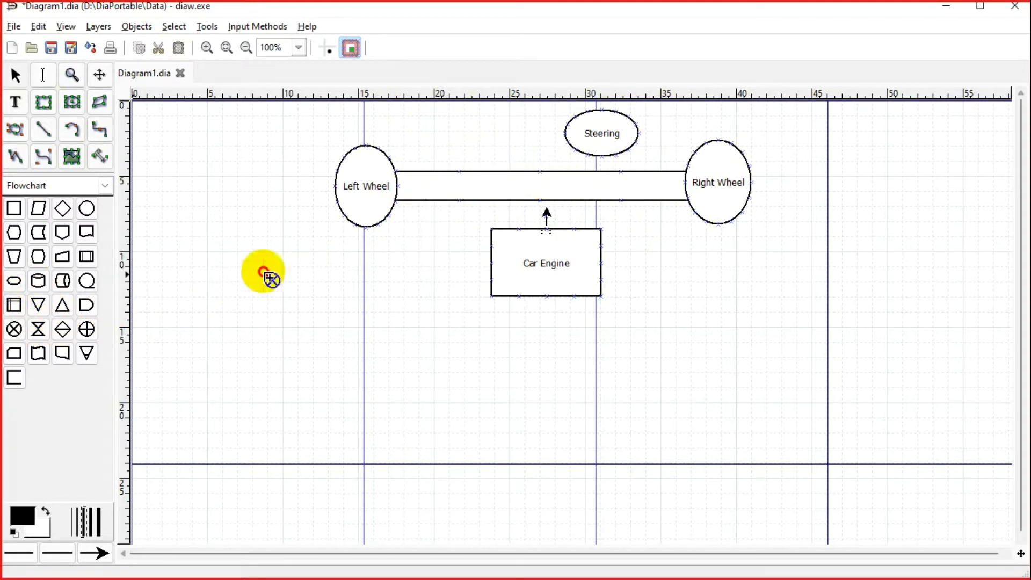
pyautogui.moveTo(523, 180); pyautogui.dragTo(532, 177)
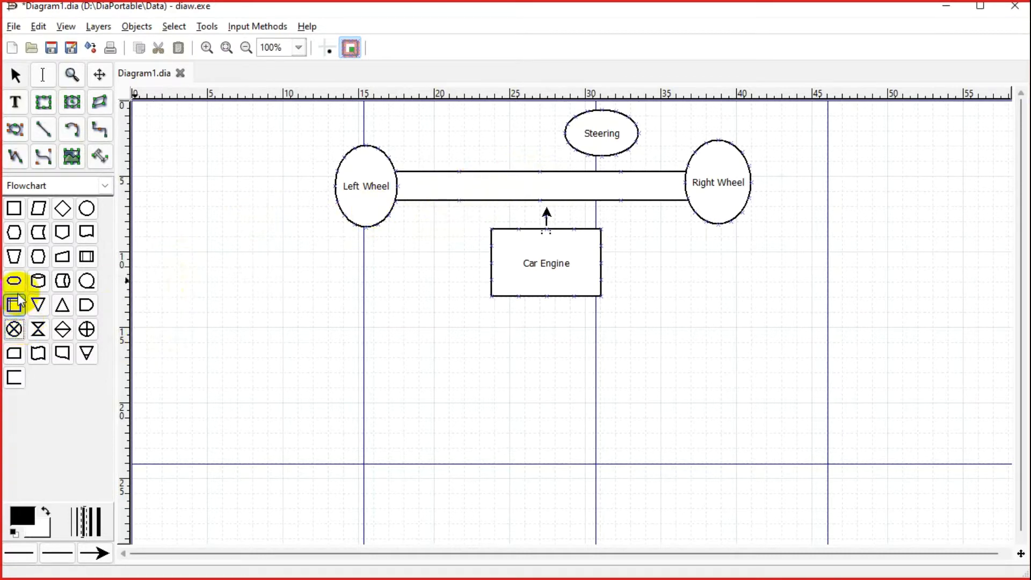
pyautogui.click(14, 329)
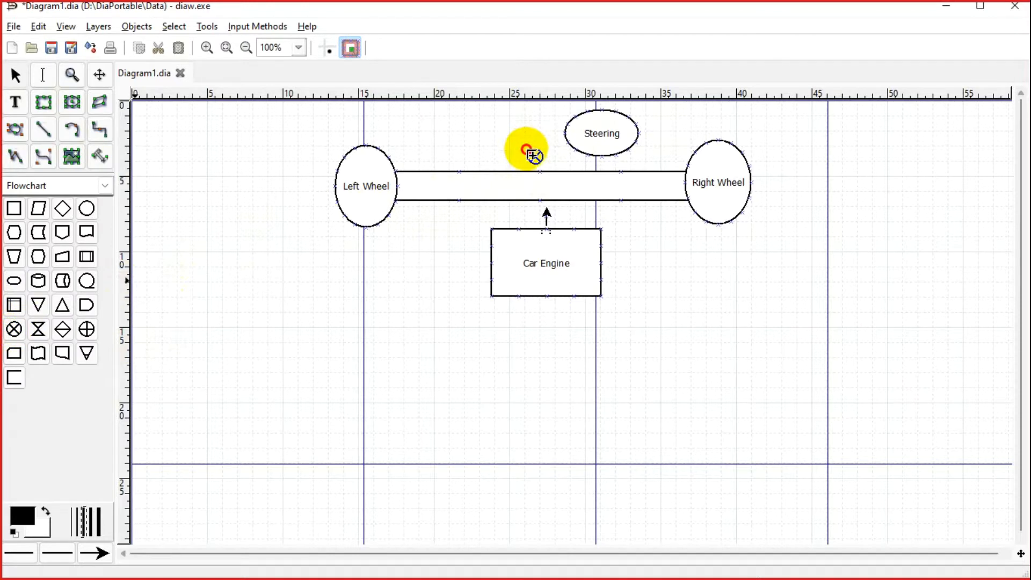
pyautogui.moveTo(531, 162); pyautogui.dragTo(531, 163)
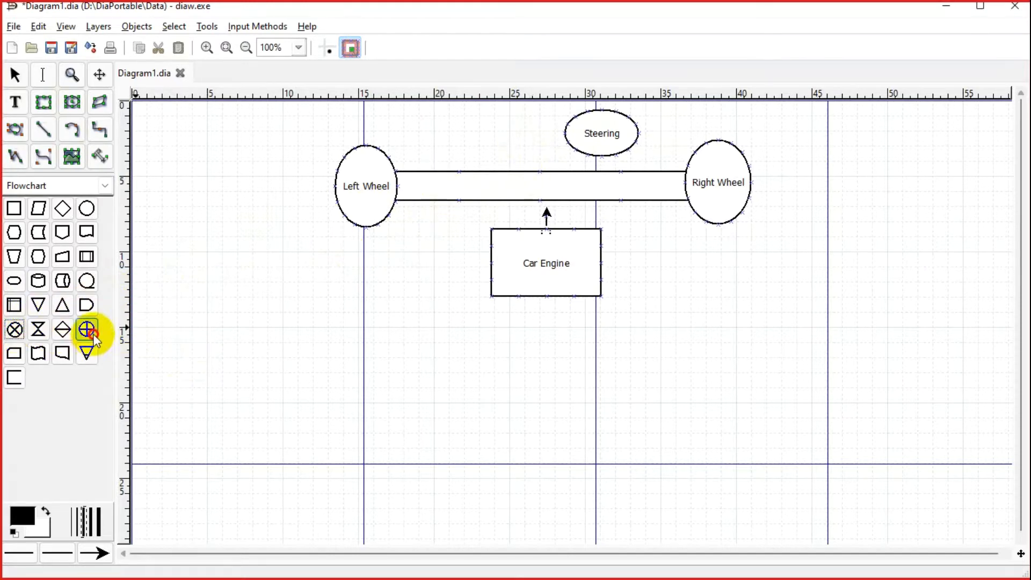
# Place a tiny, narrow summing junction about 1 unit high in the empty area left of the Car Engine box
pyautogui.moveTo(10, 336); pyautogui.dragTo(393, 244)
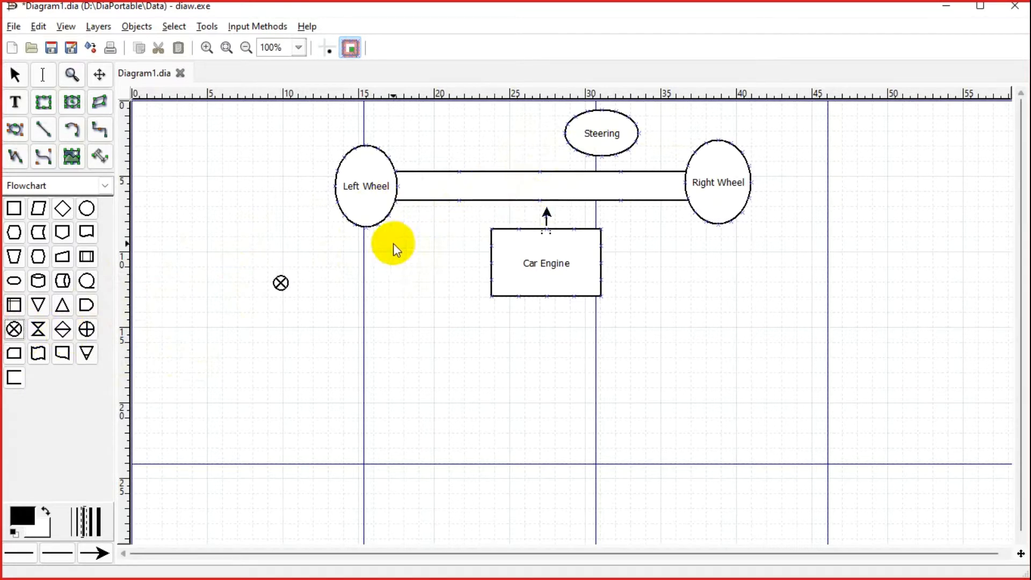
pyautogui.moveTo(441, 249)
pyautogui.mouseDown()
pyautogui.moveTo(458, 304)
pyautogui.moveTo(520, 197)
pyautogui.moveTo(441, 267)
pyautogui.mouseUp()
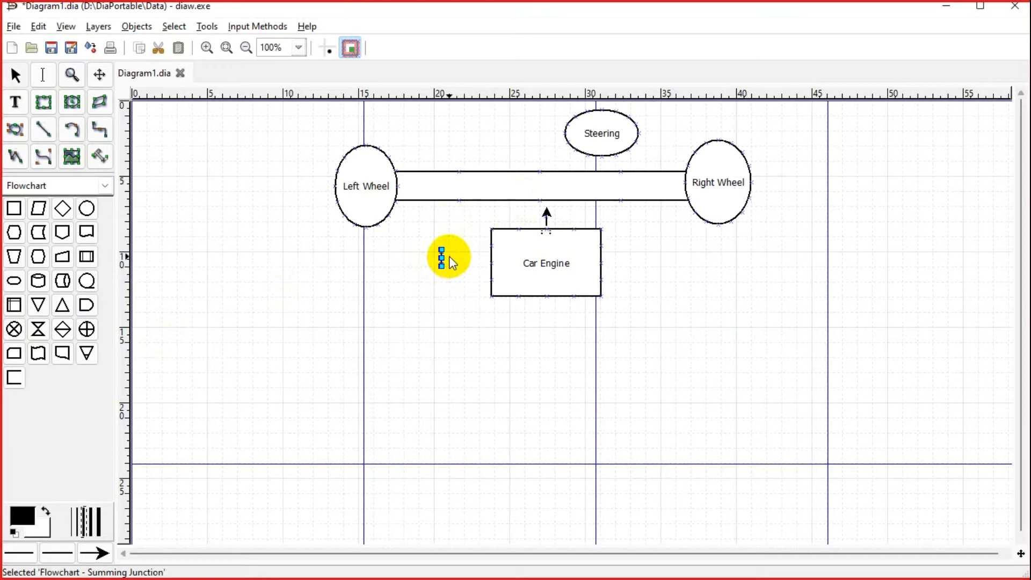
# Draw a large summing junction about 5 units across over the middle of the axle and delete it again
pyautogui.moveTo(526, 152); pyautogui.dragTo(561, 220)
pyautogui.click(14, 330)
pyautogui.moveTo(505, 143); pyautogui.dragTo(584, 215)
pyautogui.click(657, 301)
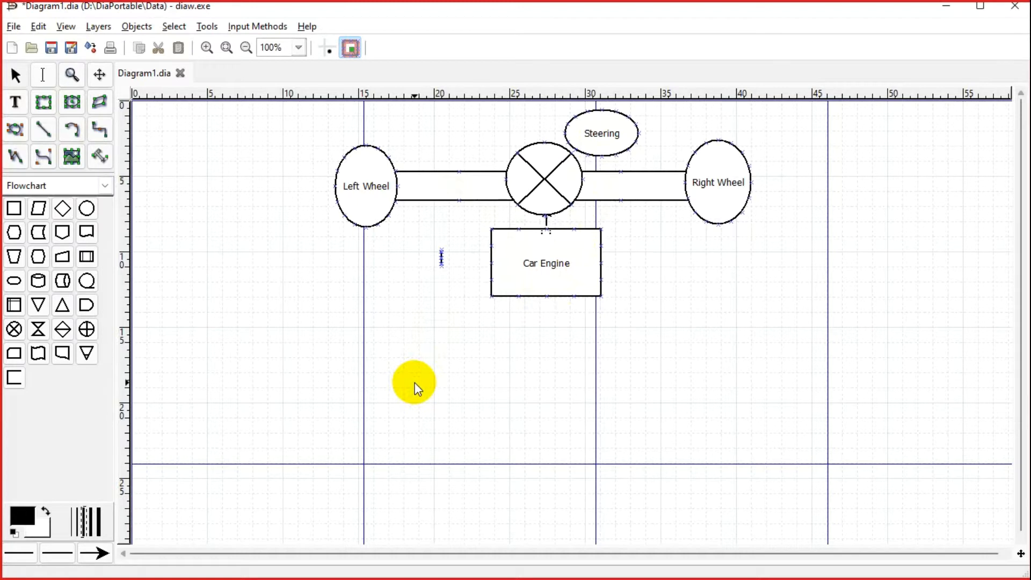
pyautogui.click(542, 181)
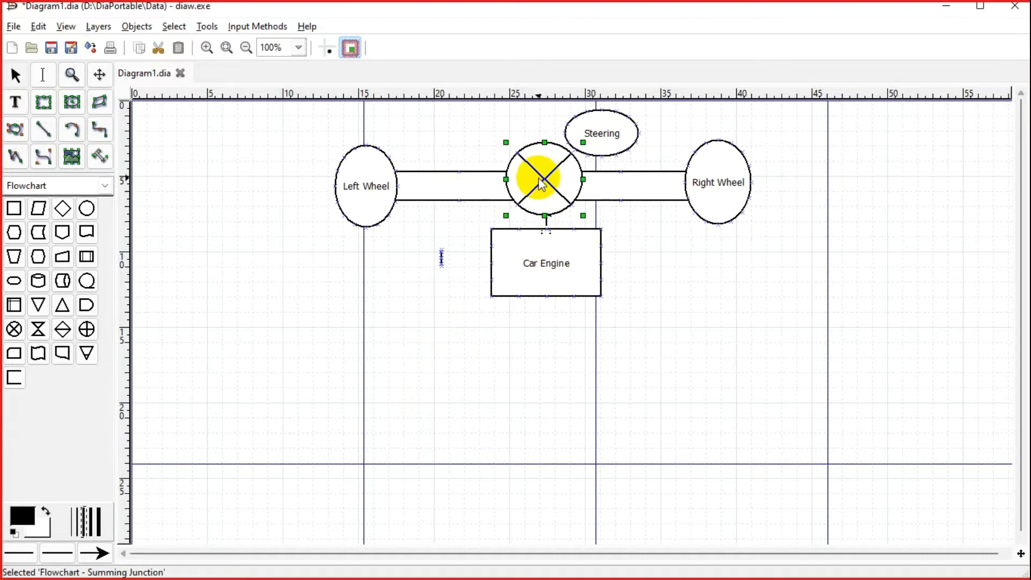
pyautogui.press('Delete')
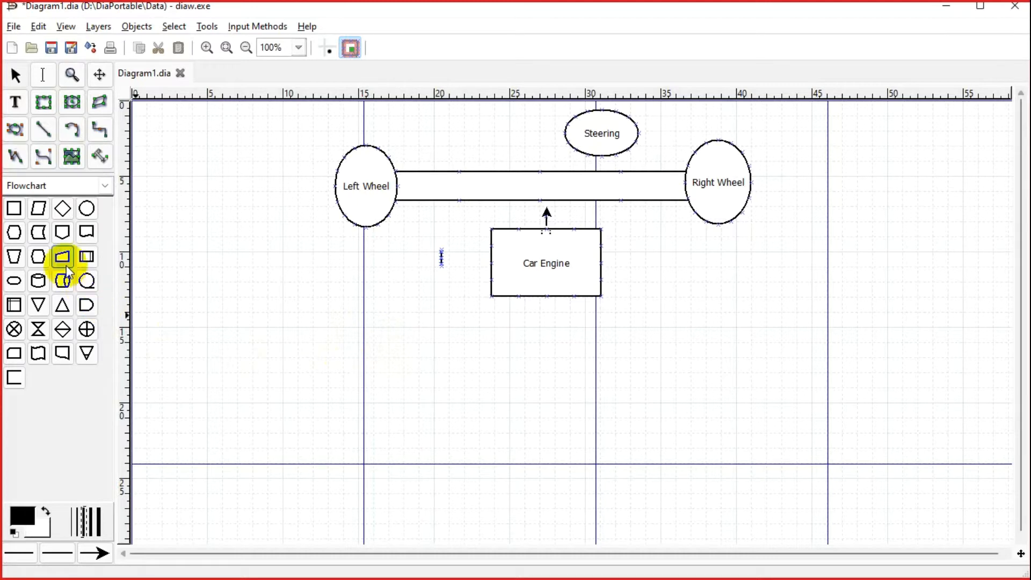
# Draw a second axle box about 11.5 by 2 units below the first assembly, with an upright wheel ellipse over its left end
pyautogui.click(14, 208)
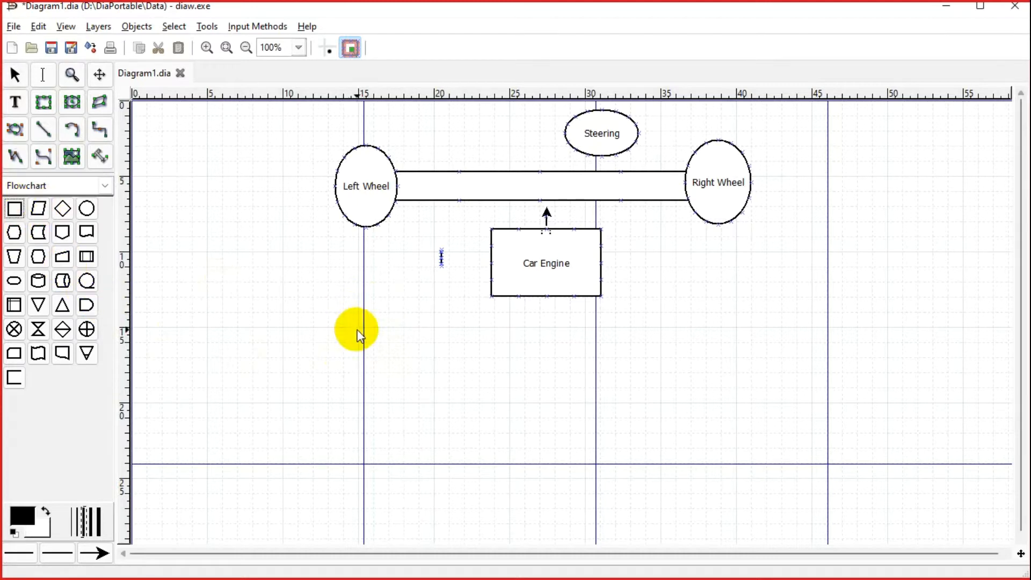
pyautogui.moveTo(365, 324); pyautogui.dragTo(540, 349)
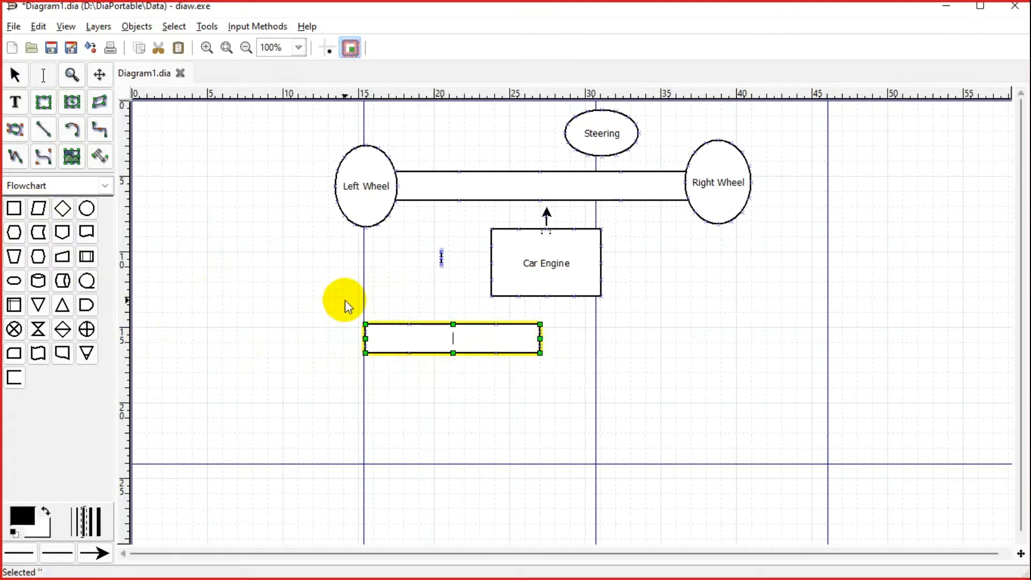
pyautogui.click(87, 208)
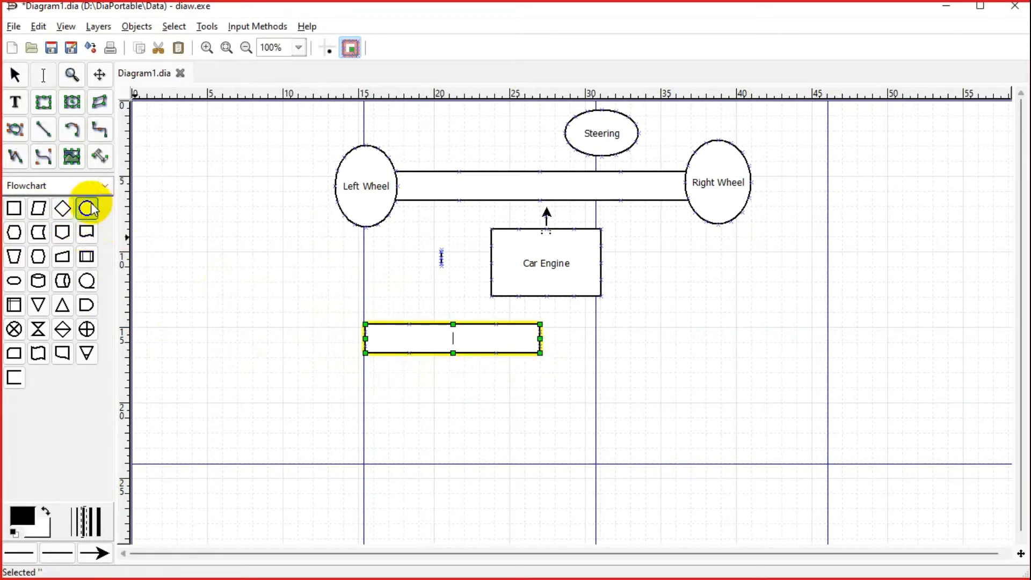
pyautogui.moveTo(324, 299); pyautogui.dragTo(379, 371)
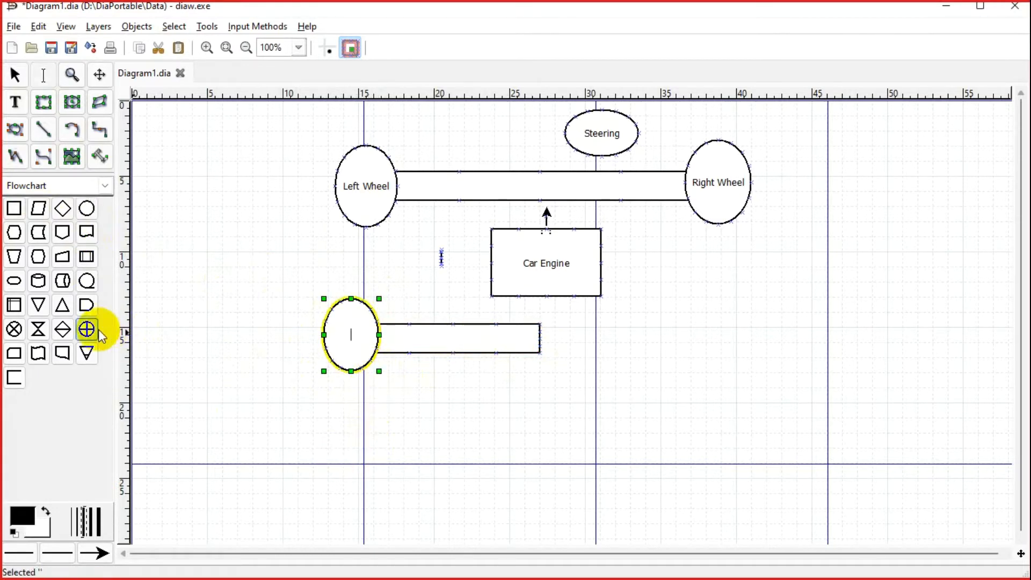
# Draw a small upright box below the left part of the second axle and label it "Motor"
pyautogui.click(15, 215)
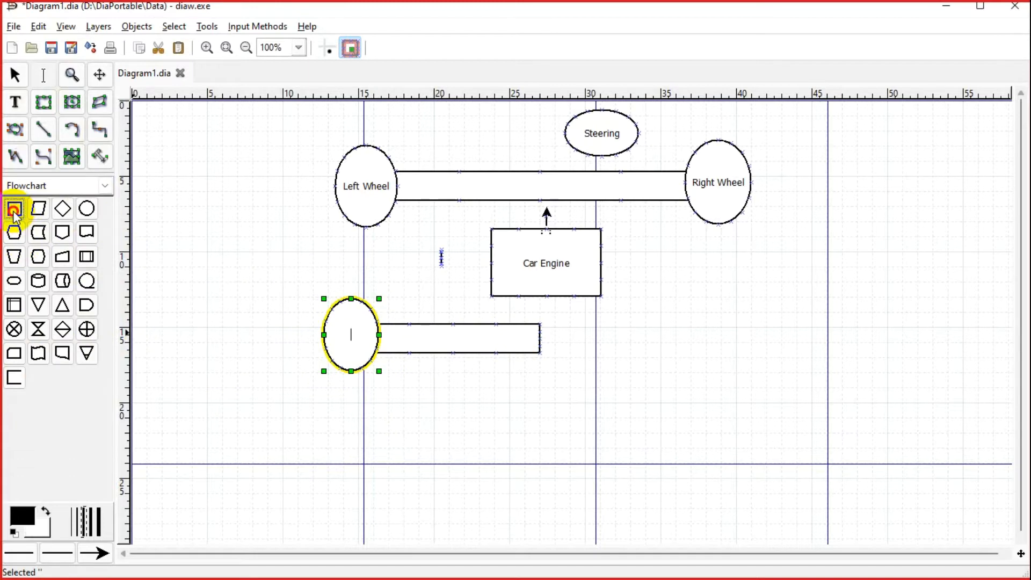
pyautogui.click(379, 385)
pyautogui.moveTo(390, 394); pyautogui.dragTo(411, 437)
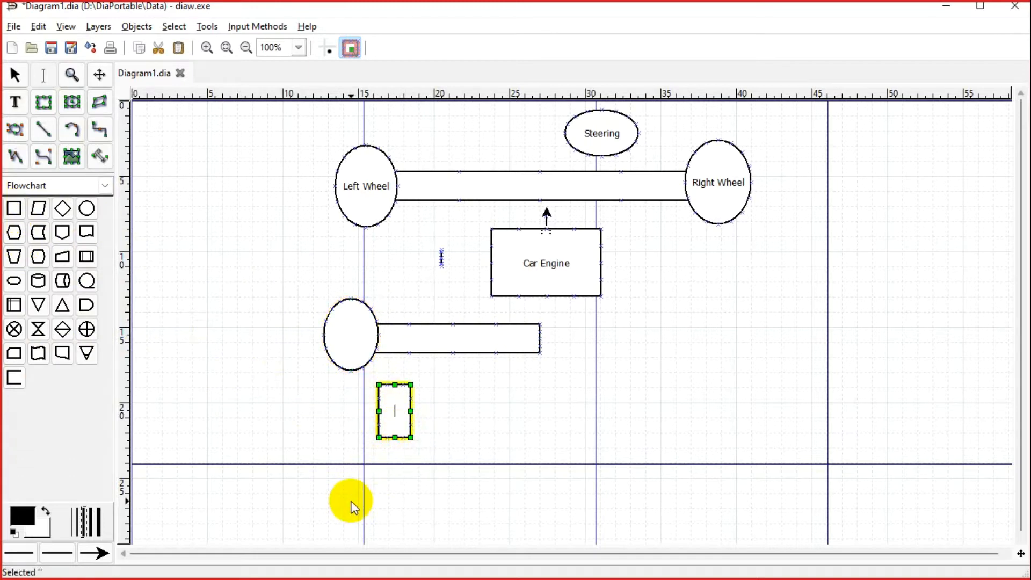
pyautogui.write('Motor')
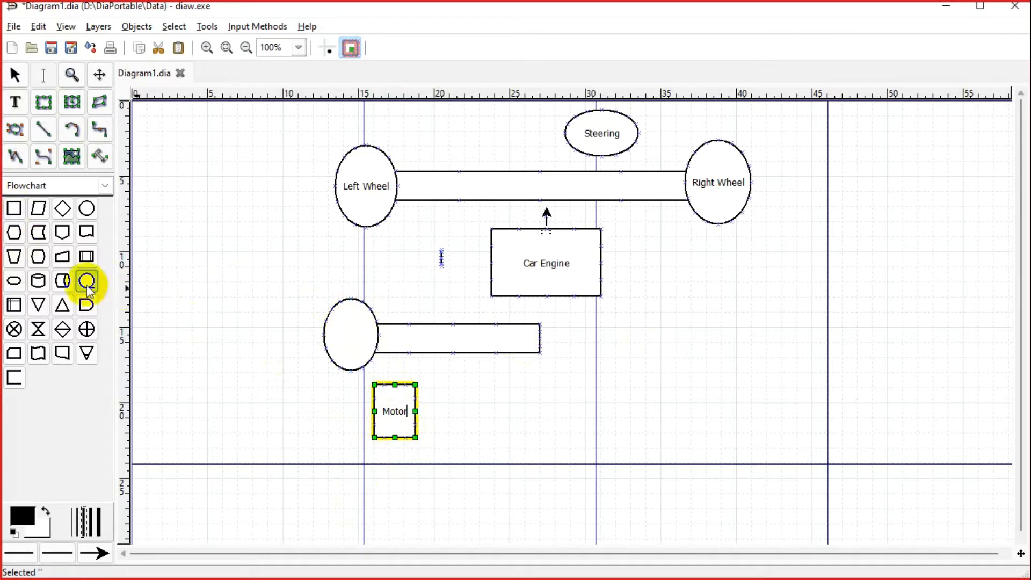
# Draw another axle box about 10.5 by 2 units, in line with the lower axle but separated from its right end by a gap
pyautogui.click(14, 209)
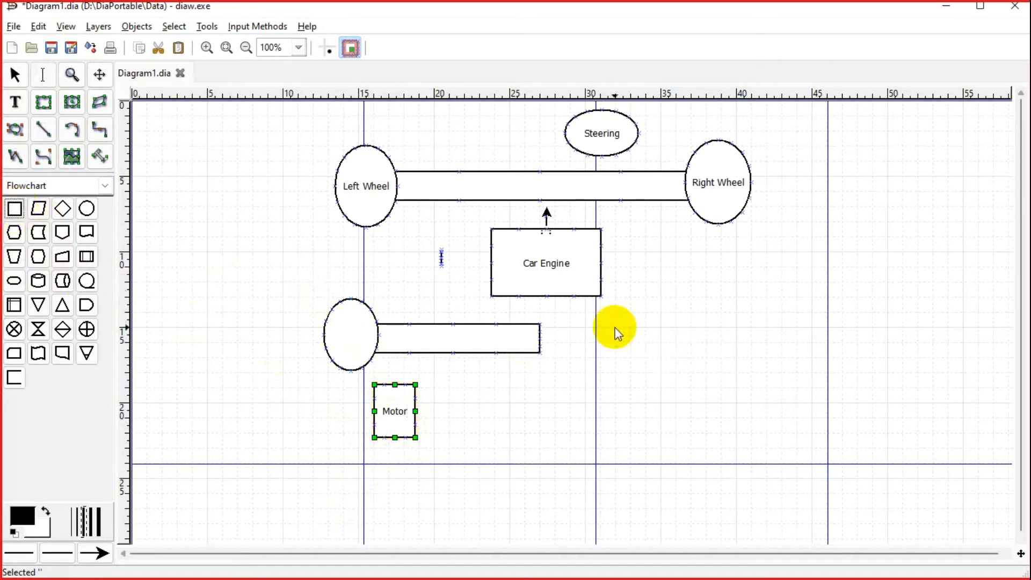
pyautogui.moveTo(595, 317)
pyautogui.mouseDown()
pyautogui.moveTo(611, 349)
pyautogui.moveTo(753, 345)
pyautogui.mouseUp()
pyautogui.click(708, 313)
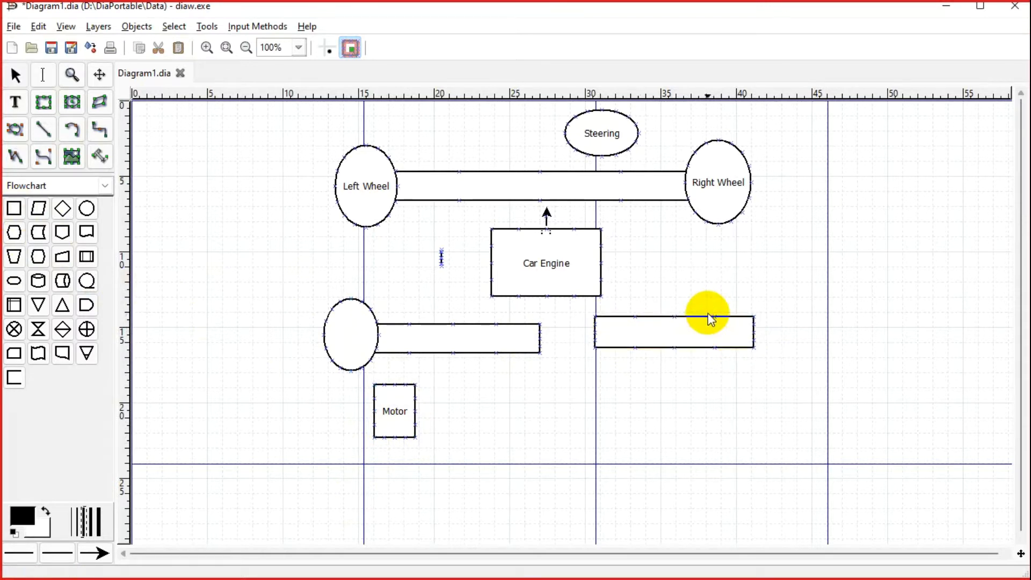
pyautogui.moveTo(708, 315)
pyautogui.mouseDown()
pyautogui.moveTo(709, 331)
pyautogui.moveTo(709, 322)
pyautogui.mouseUp()
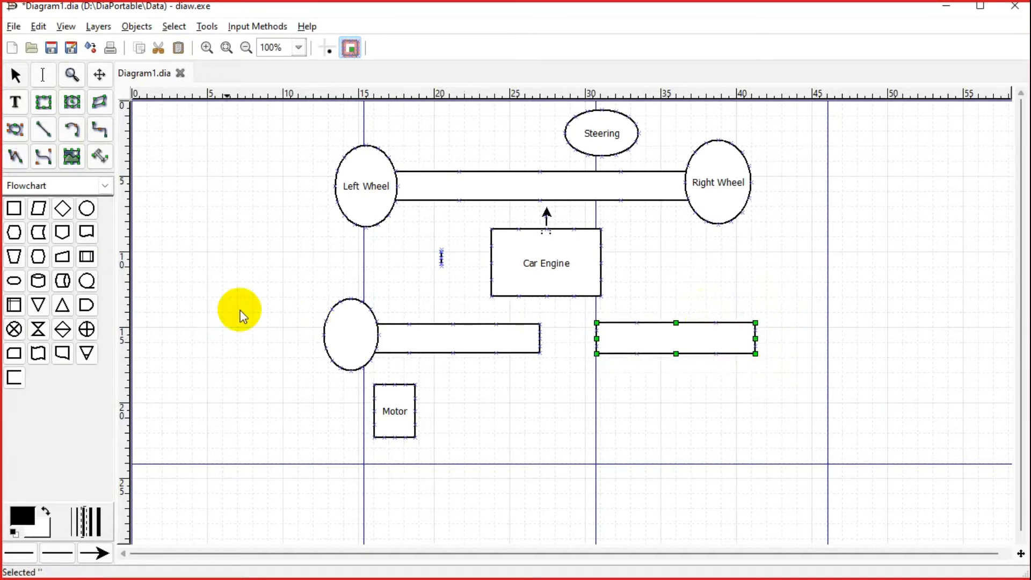
# Draw an upright wheel ellipse about 3.5 by 5 units over the outer end of the right-hand lower axle box
pyautogui.click(86, 208)
pyautogui.click(752, 295)
pyautogui.moveTo(772, 307); pyautogui.dragTo(805, 369)
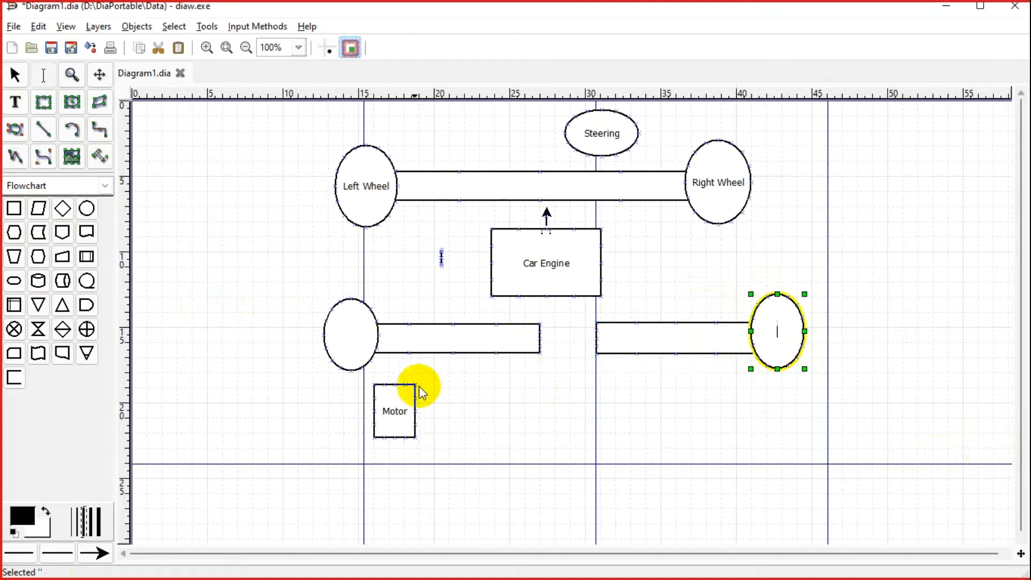
# Draw an upright box about 2.5 by 3.5 units below the right lower wheel and label it "Motor"
pyautogui.click(14, 208)
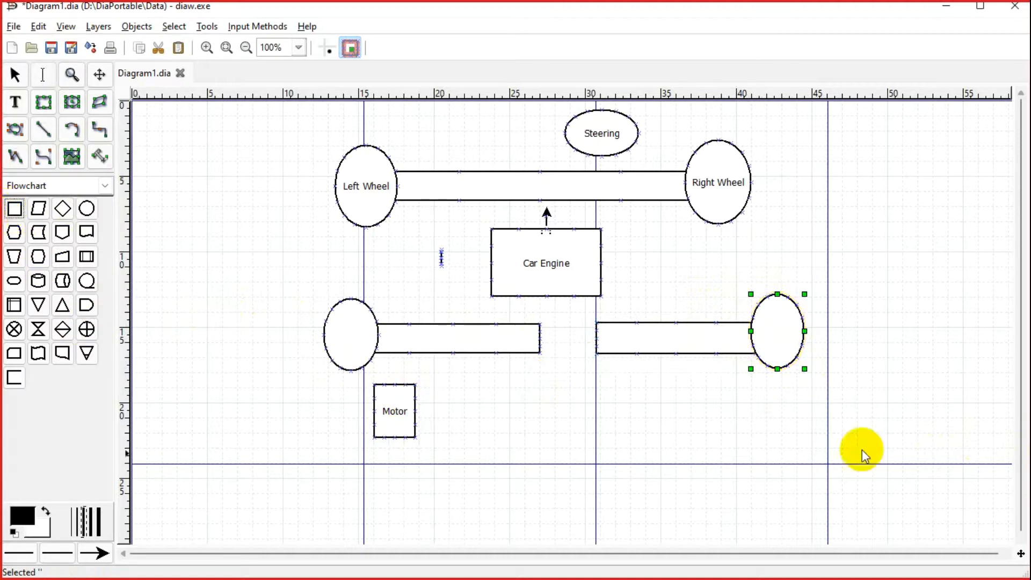
pyautogui.moveTo(734, 374); pyautogui.dragTo(772, 430)
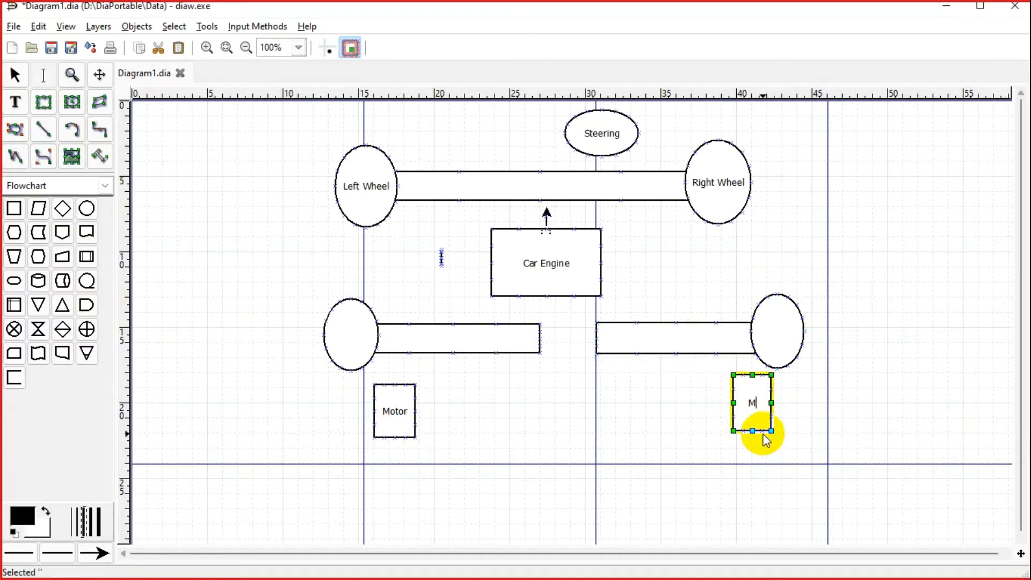
pyautogui.write('Motor')
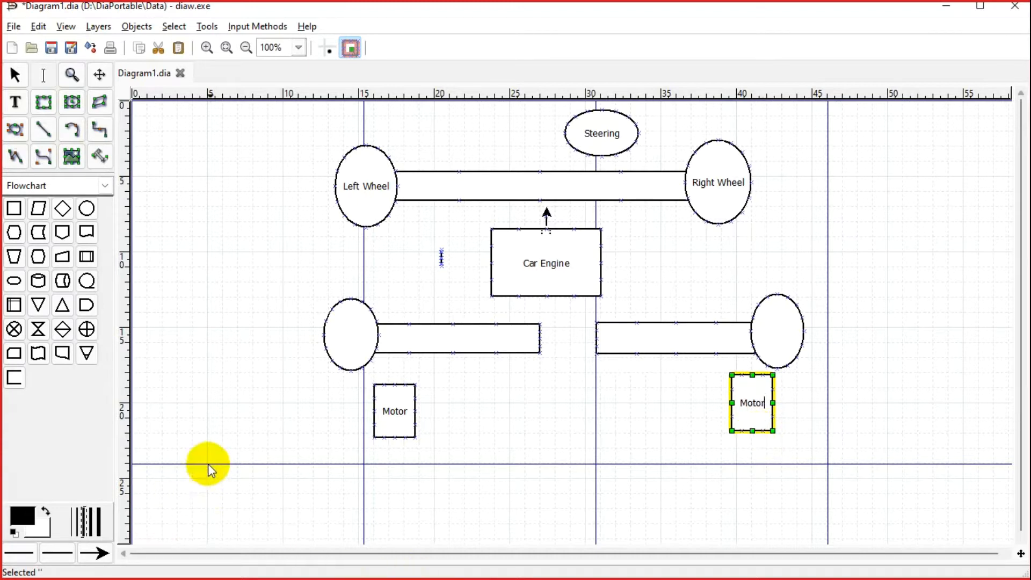
pyautogui.click(833, 410)
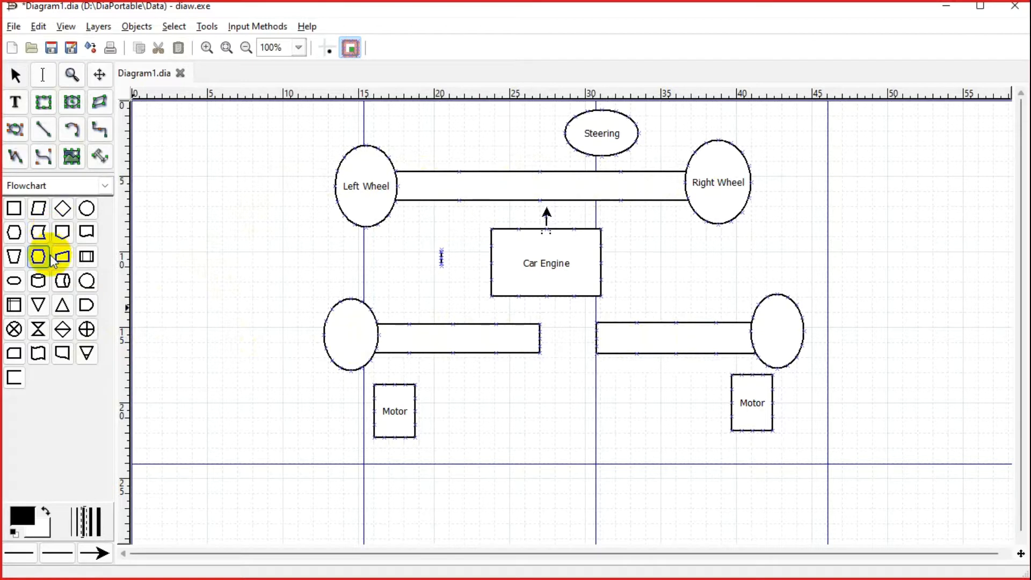
# Place a flowchart Or symbol about 3.9 by 3.5 units so that it fills the gap between the two lower axle boxes
pyautogui.click(14, 332)
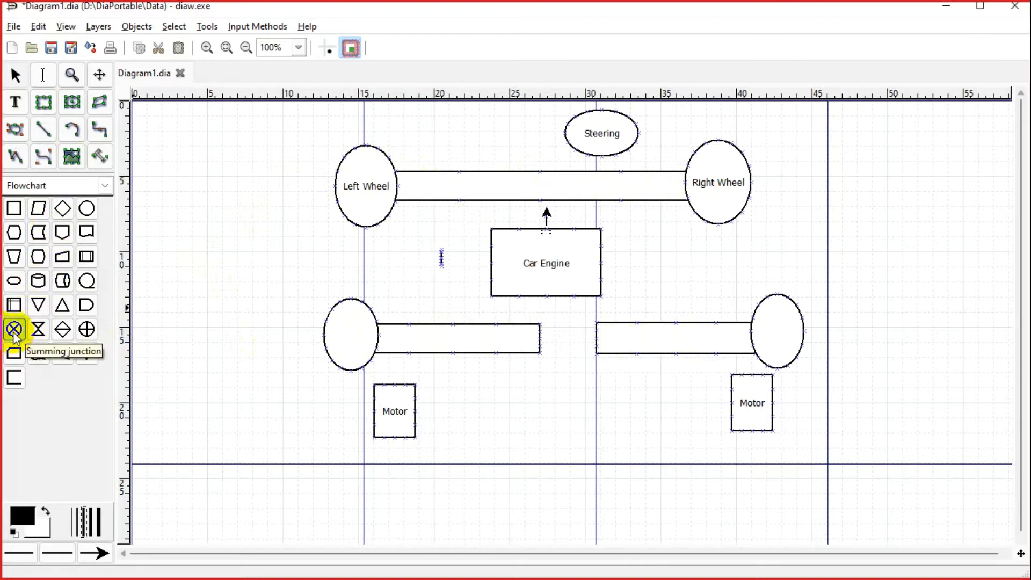
pyautogui.click(86, 330)
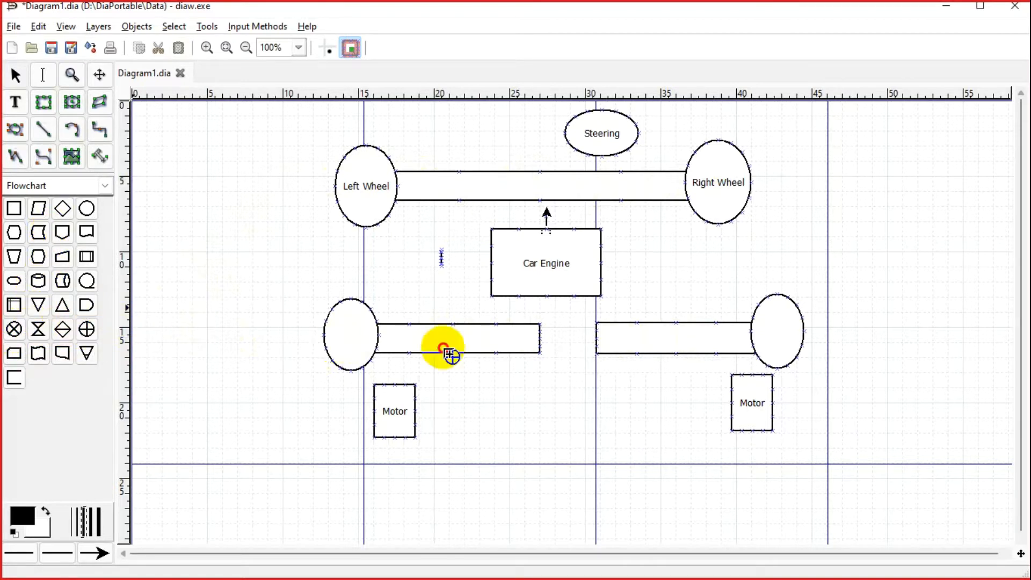
pyautogui.click(556, 322)
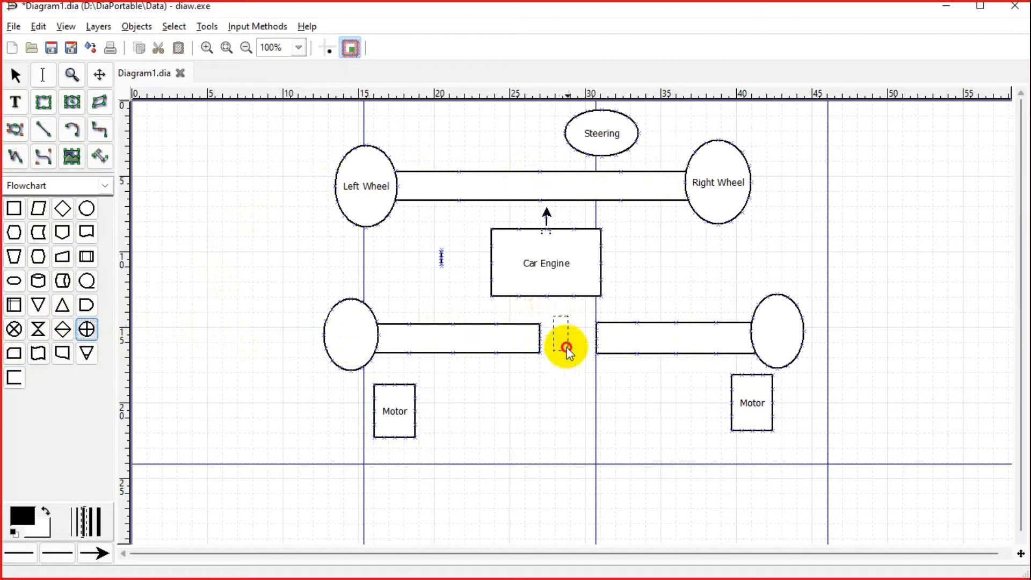
pyautogui.click(88, 328)
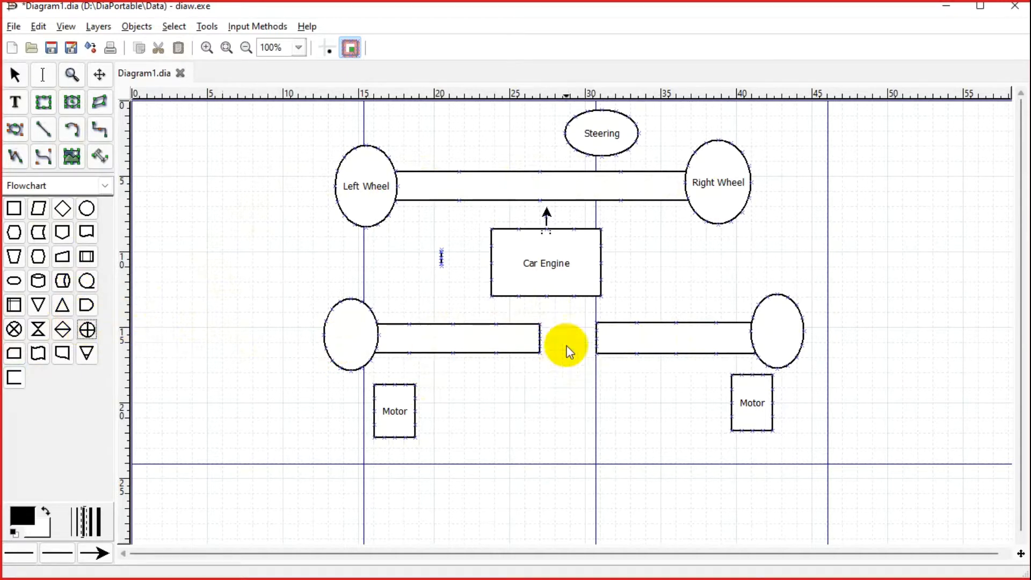
pyautogui.moveTo(543, 316); pyautogui.dragTo(596, 366)
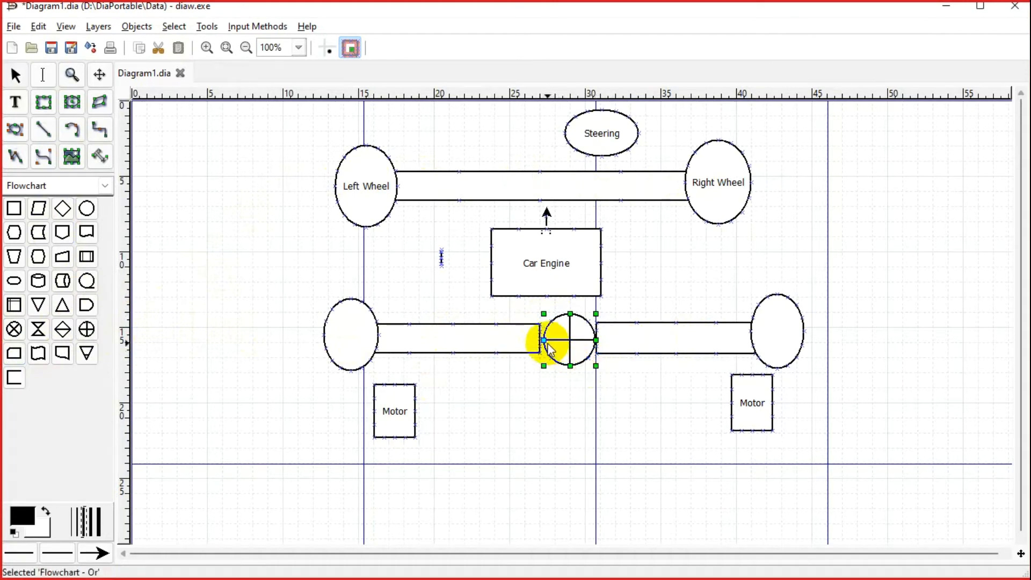
pyautogui.moveTo(541, 341); pyautogui.dragTo(537, 340)
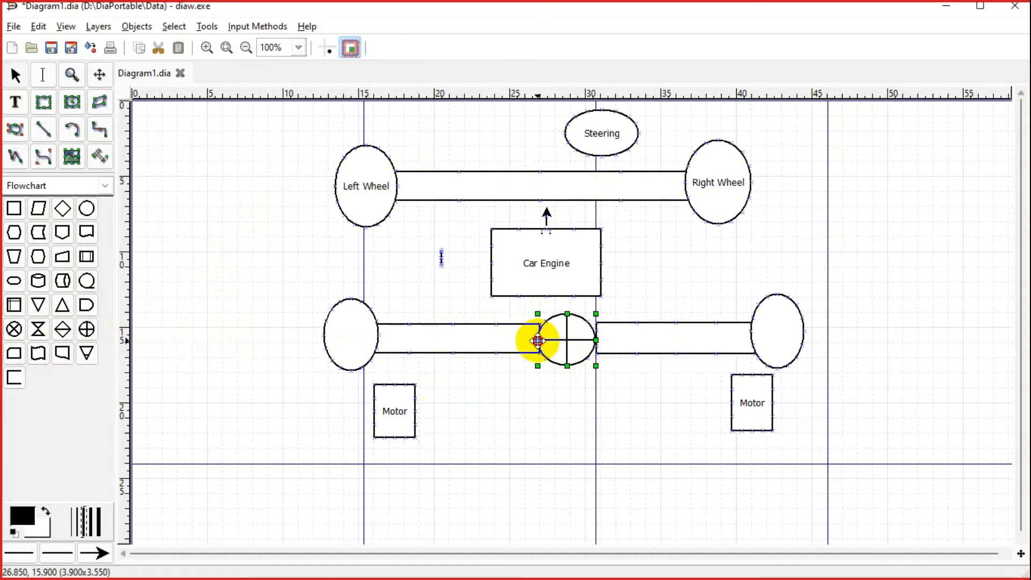
pyautogui.click(556, 404)
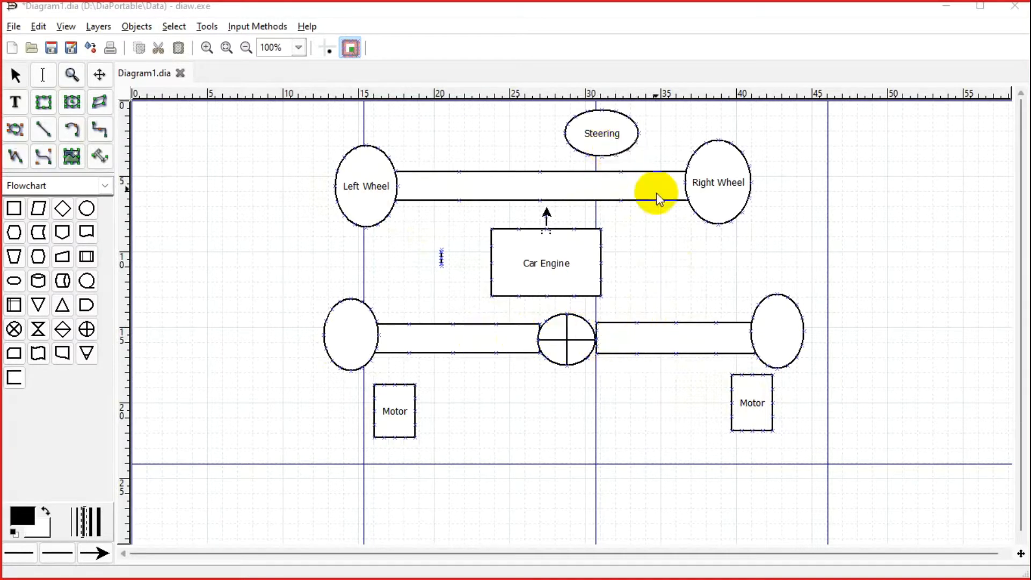
# Move the Steering ellipse to the right of the Car Engine box, just above the right-hand lower axle
pyautogui.moveTo(596, 133); pyautogui.dragTo(682, 276)
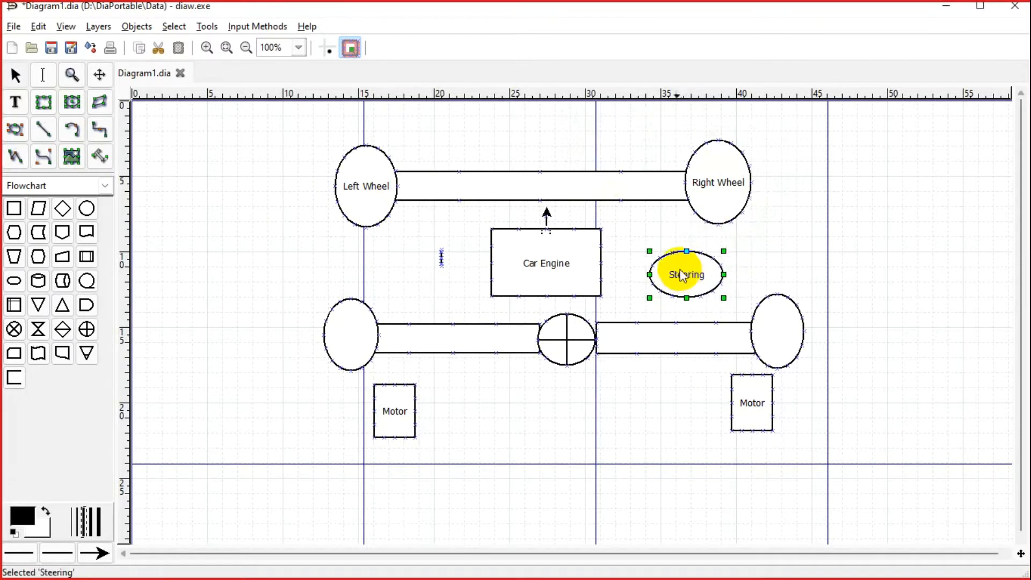
pyautogui.click(575, 155)
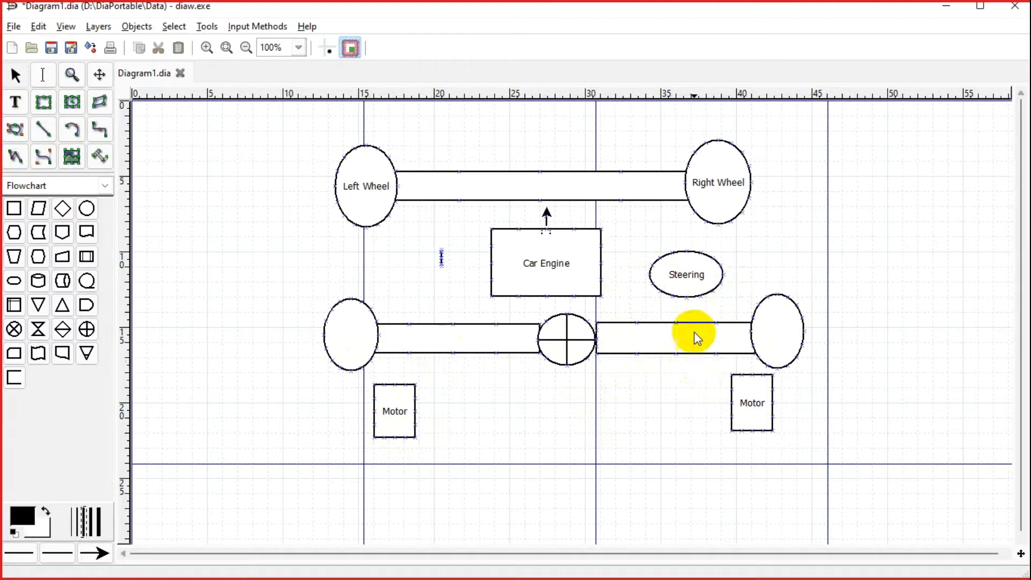
pyautogui.click(686, 275)
pyautogui.moveTo(687, 275); pyautogui.dragTo(689, 281)
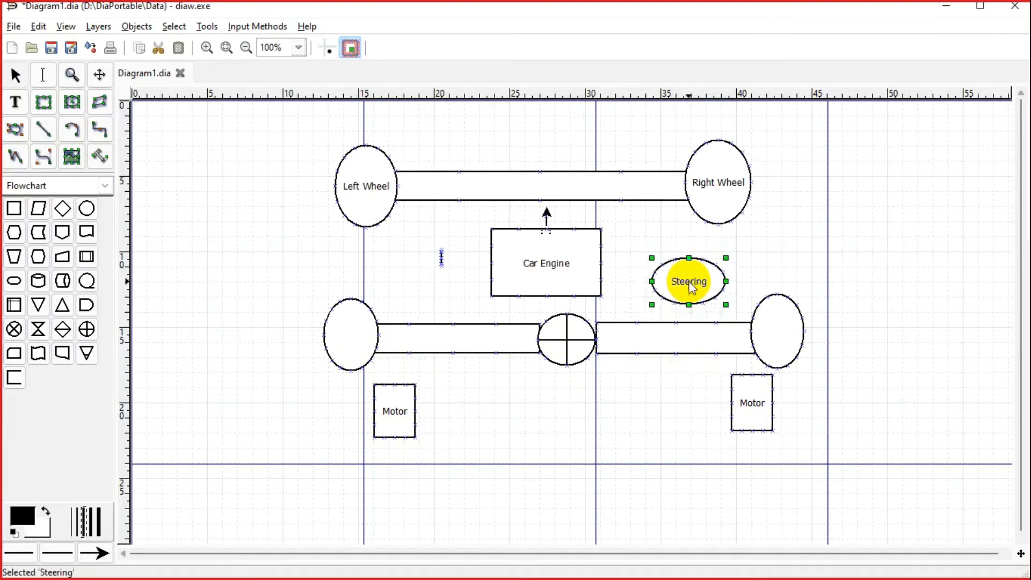
pyautogui.click(632, 289)
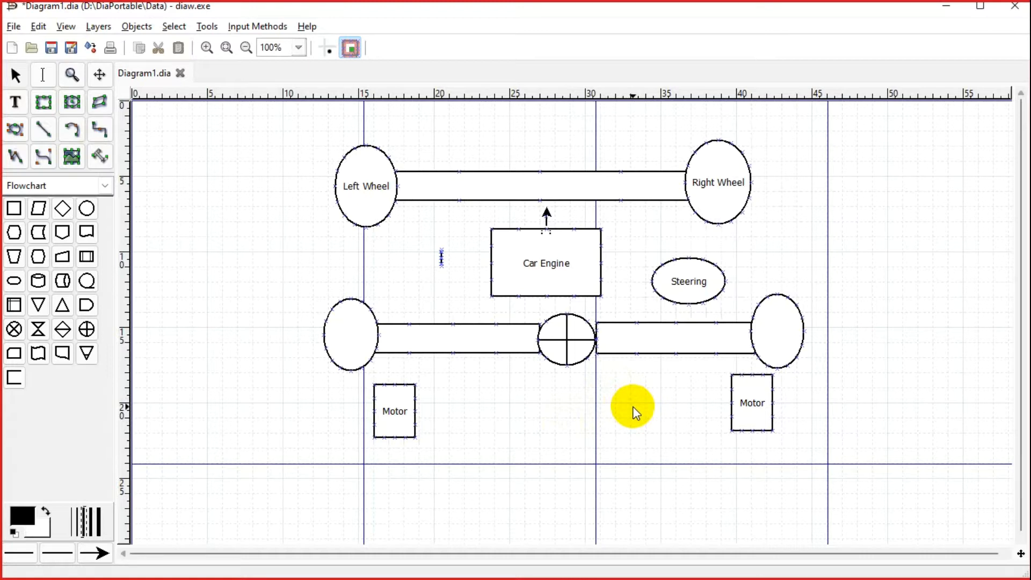
# Minimise the diagram and meeting windows and start Proteus 8 Professional as administrator
pyautogui.click(948, 10)
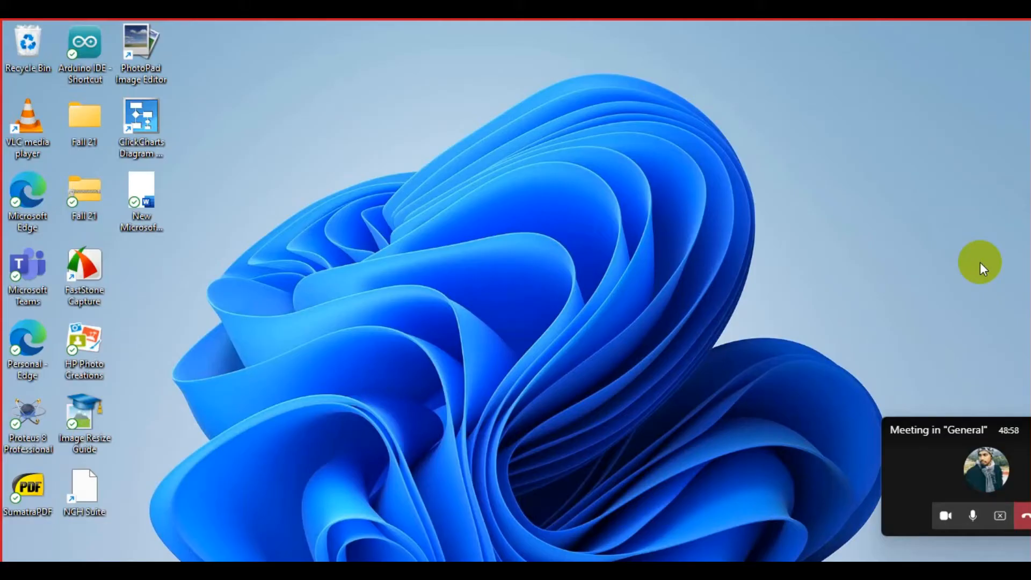
pyautogui.moveTo(918, 427); pyautogui.dragTo(912, 532)
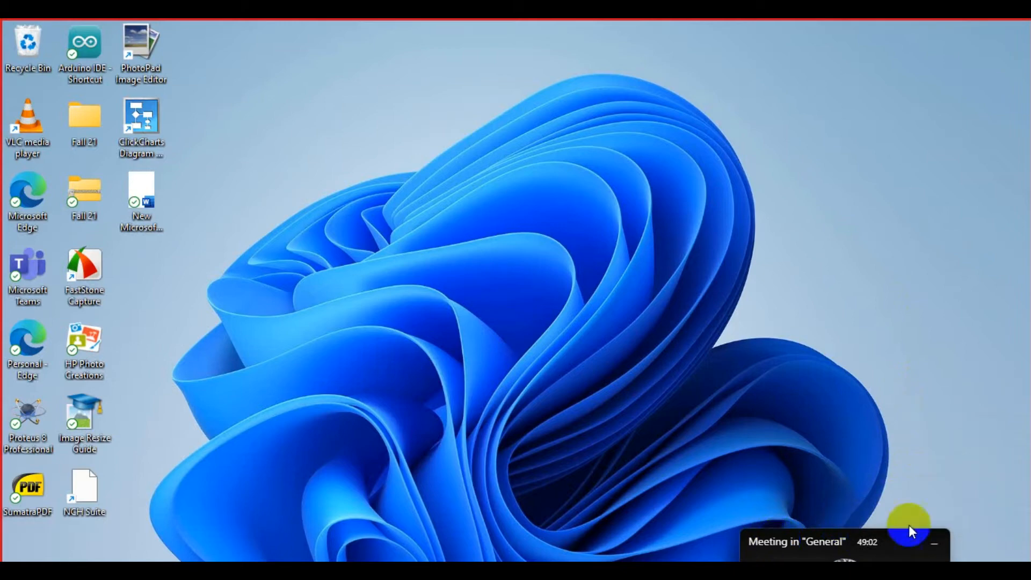
pyautogui.click(934, 544)
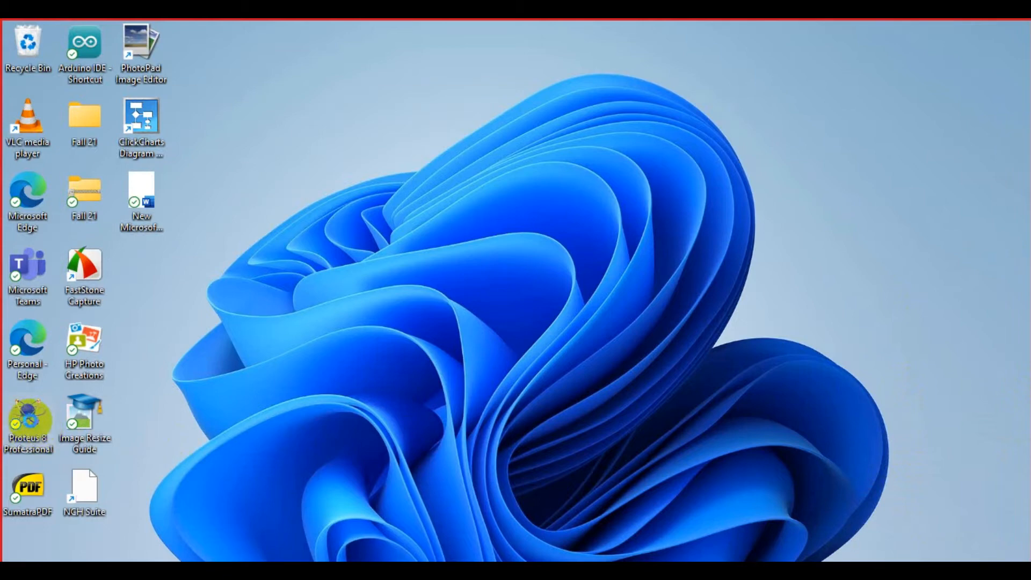
pyautogui.rightClick(30, 421)
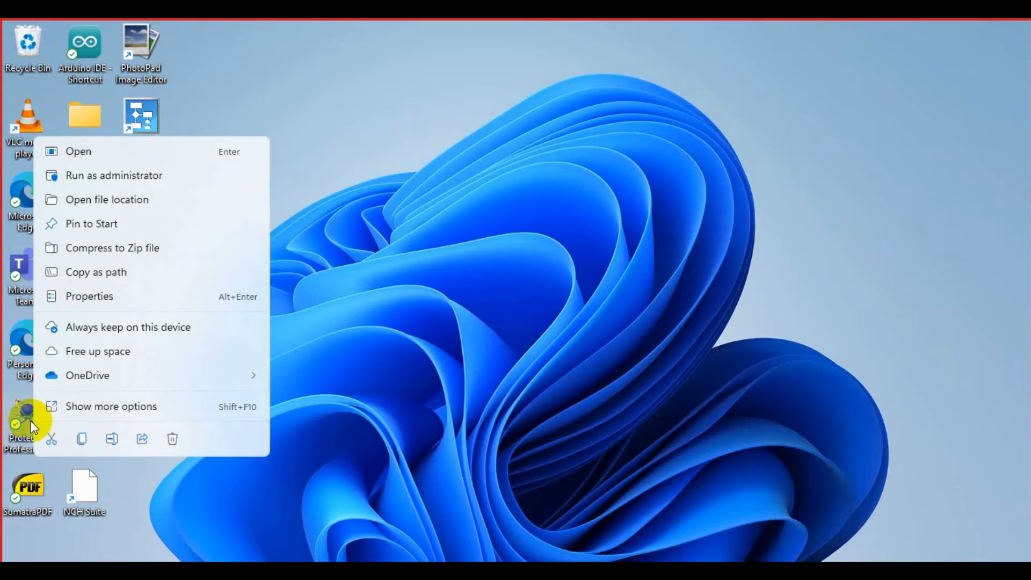
pyautogui.click(108, 175)
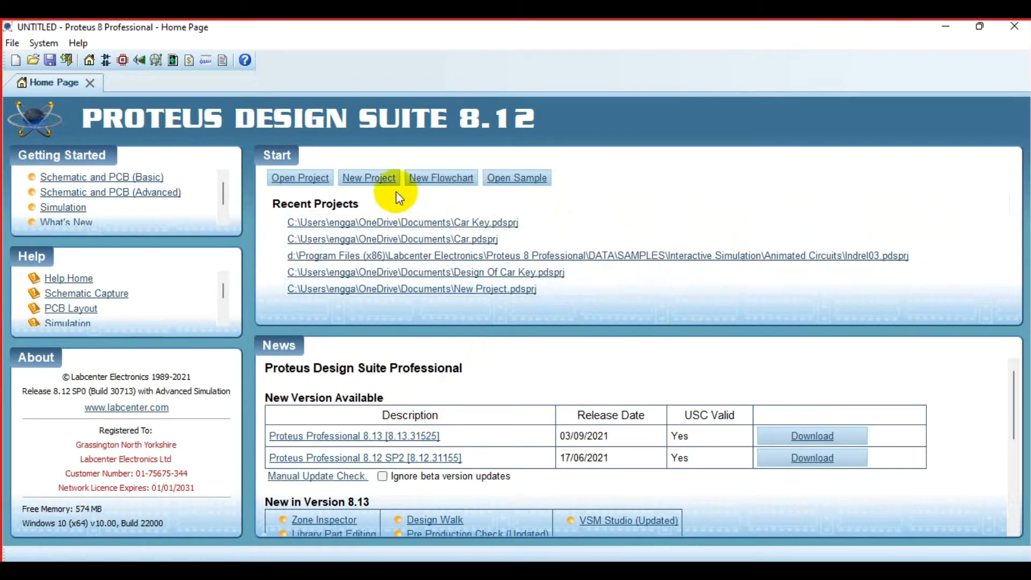
# Start a new Proteus project and name it "Car Key for Our Model Electrical Car"
pyautogui.click(359, 182)
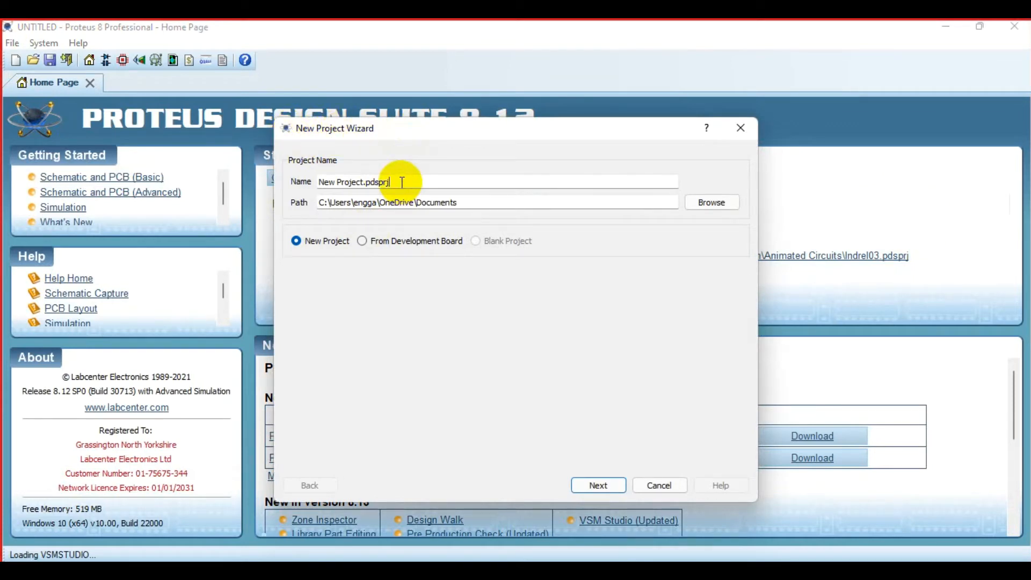
pyautogui.moveTo(403, 181); pyautogui.dragTo(249, 178)
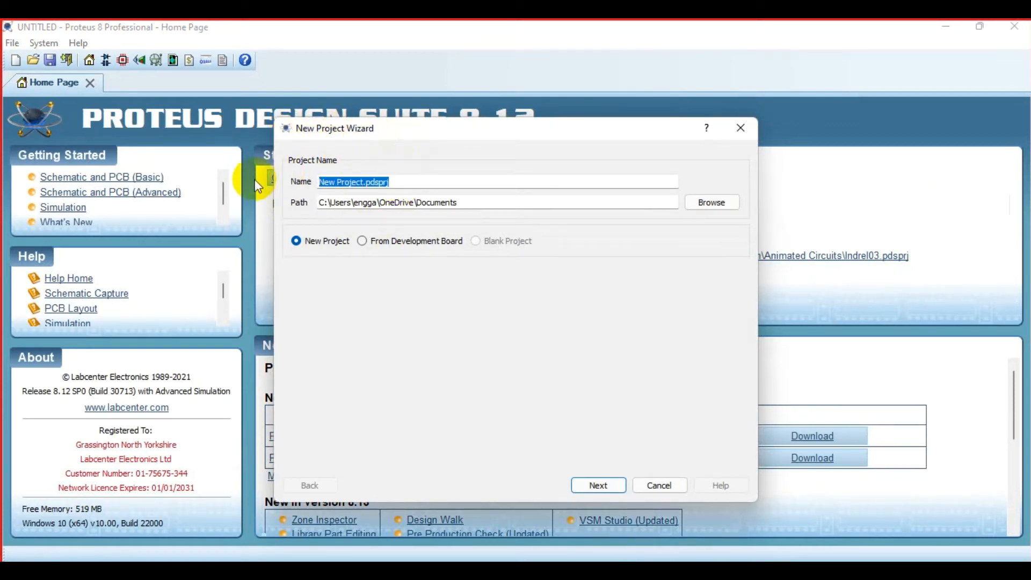
pyautogui.write('Car Key')
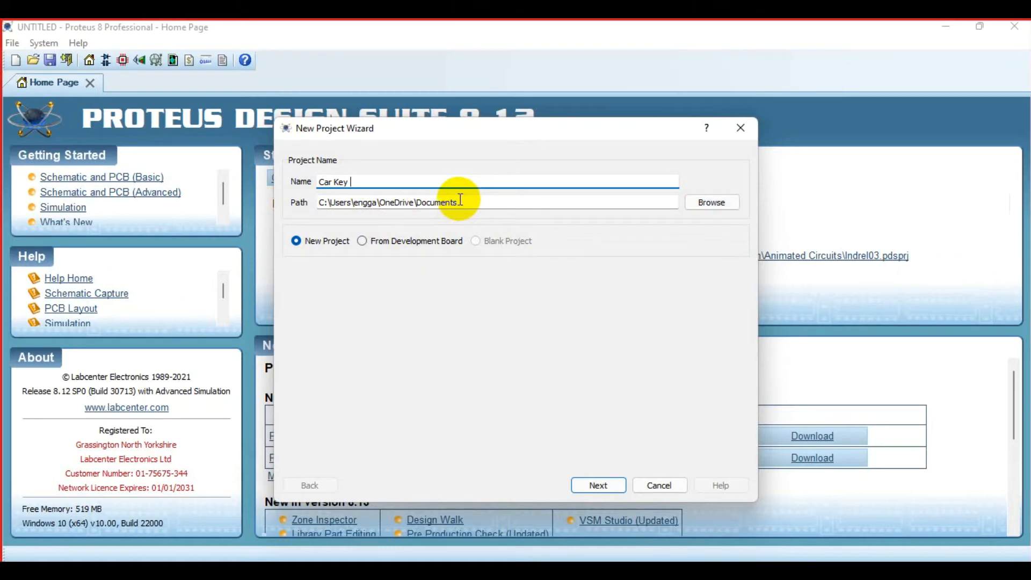
pyautogui.write('for')
pyautogui.write('Our Model Electrical Car')
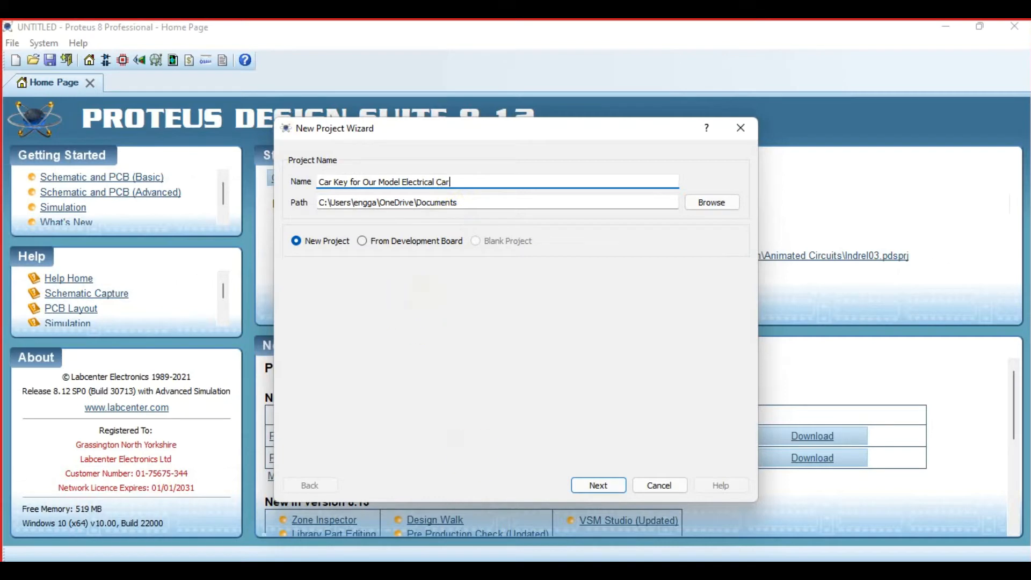
# Create the project with the DEFAULT schematic template, no PCB layout and no firmware project
pyautogui.click(597, 485)
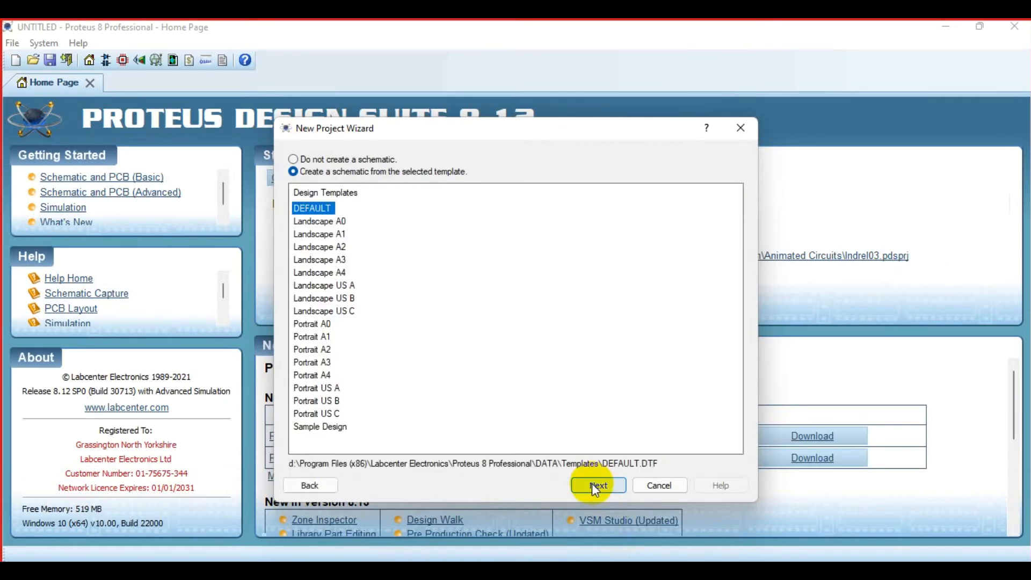
pyautogui.click(596, 486)
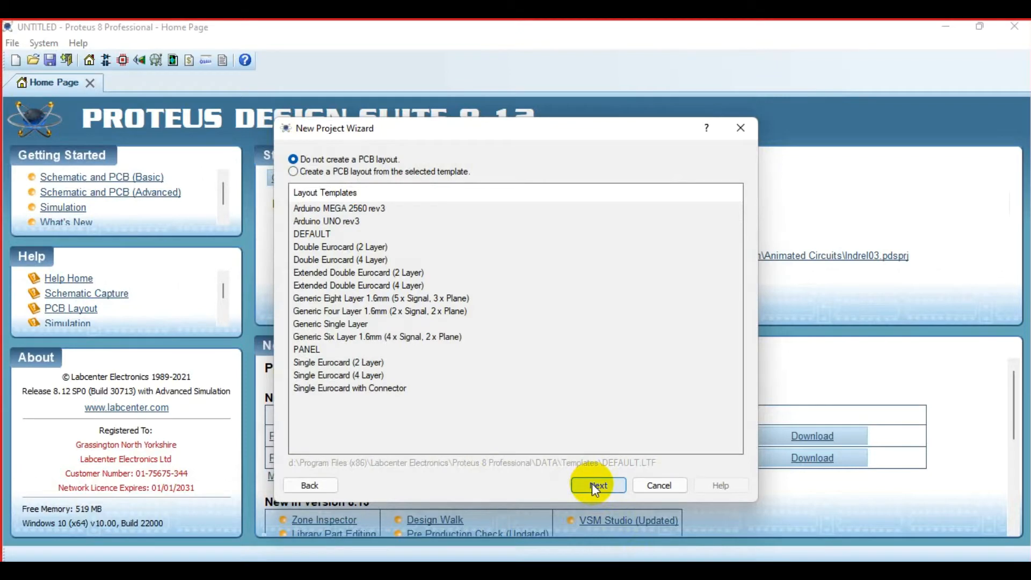
pyautogui.click(593, 484)
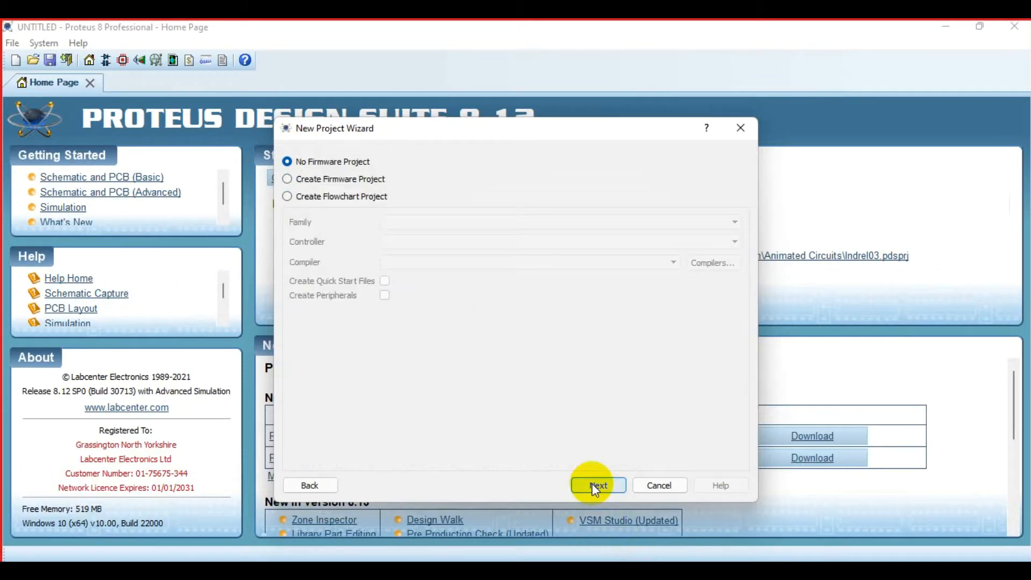
pyautogui.click(595, 486)
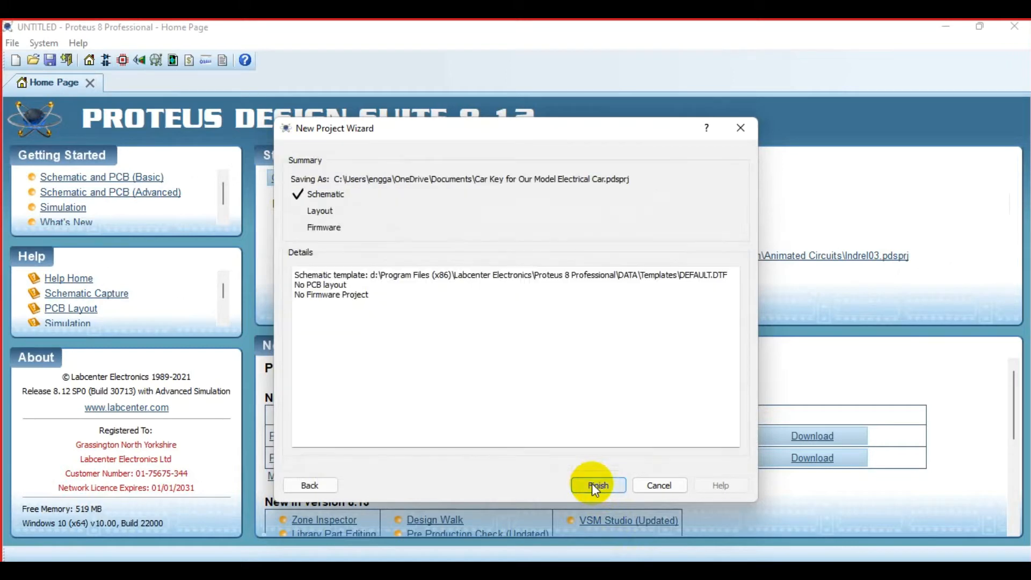
pyautogui.click(593, 485)
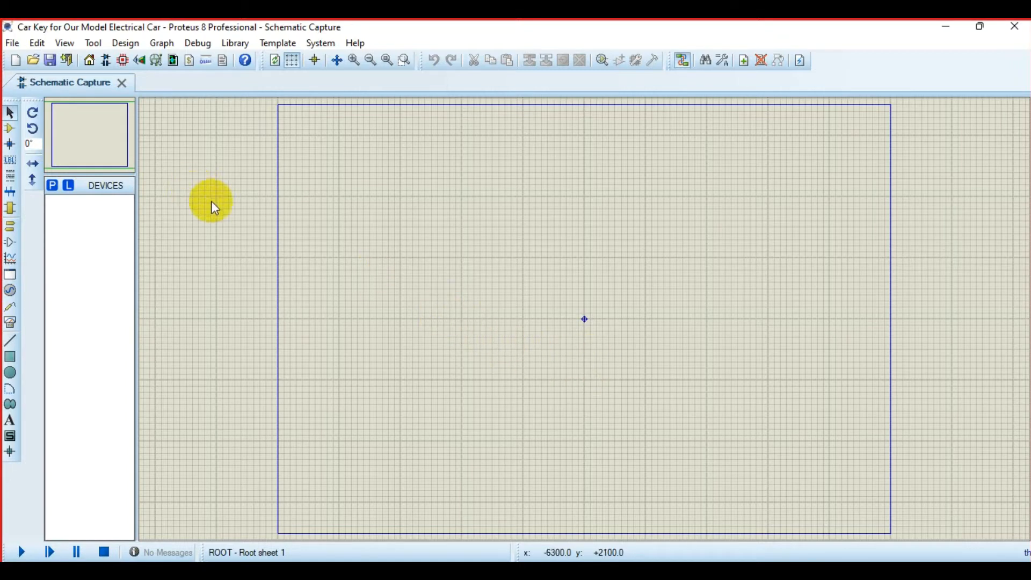
# Switch to Photos to view the Arduino Mega pinout image
pyautogui.hotkey('alt', 'Tab')
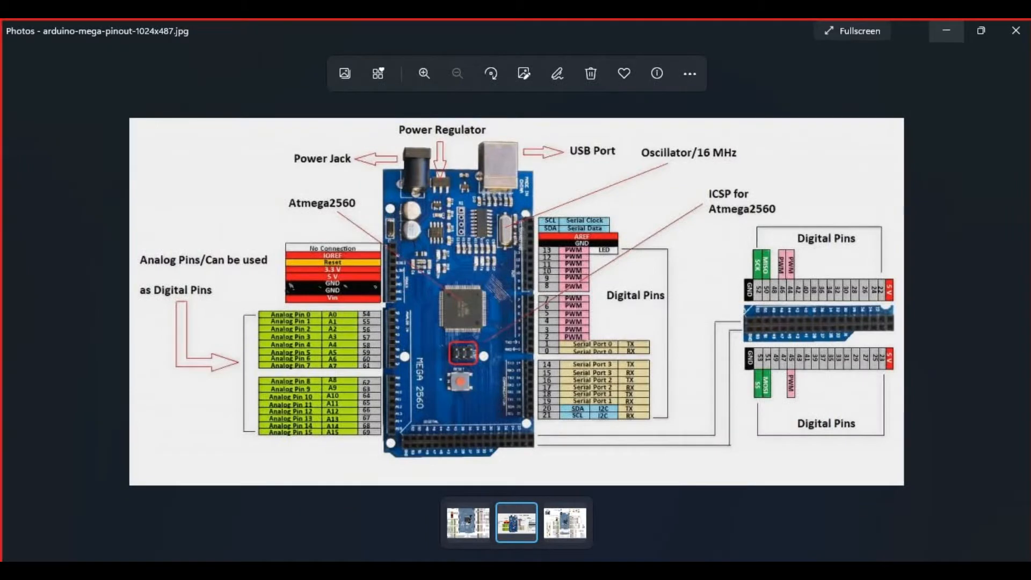
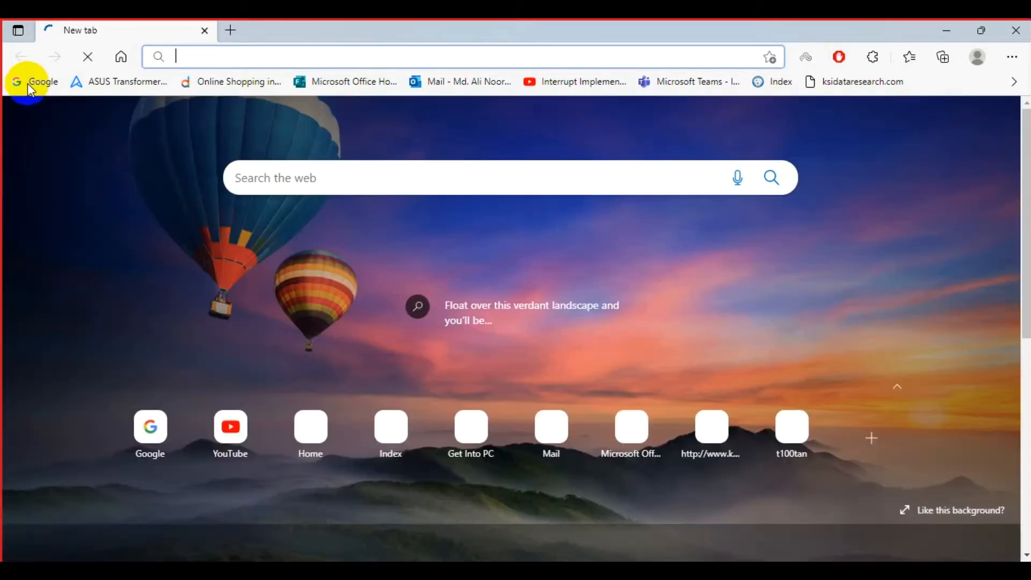
# Open Google in the browser and search for "power consumption of arduino mega 2560"
pyautogui.click(27, 83)
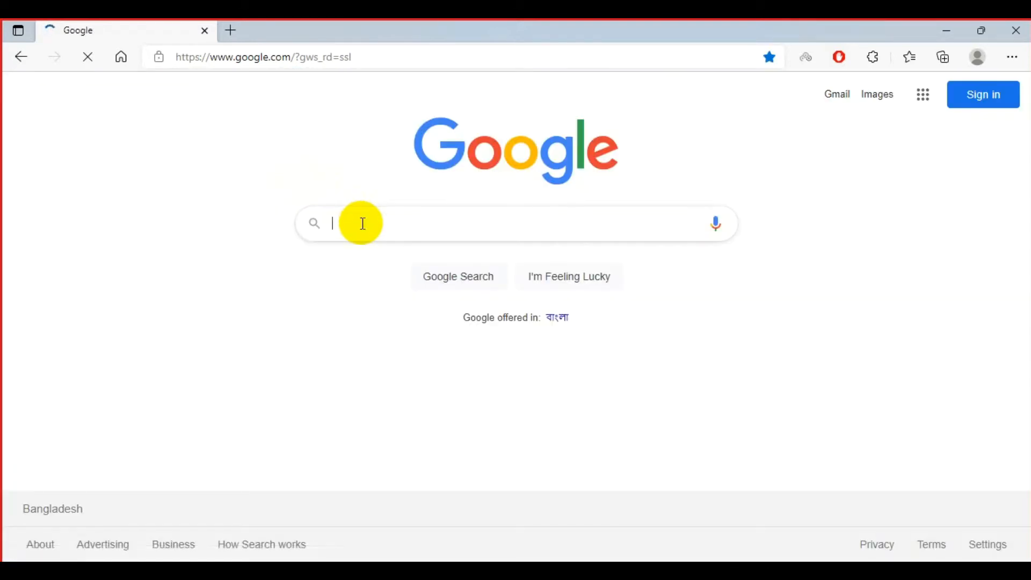
pyautogui.write('power req')
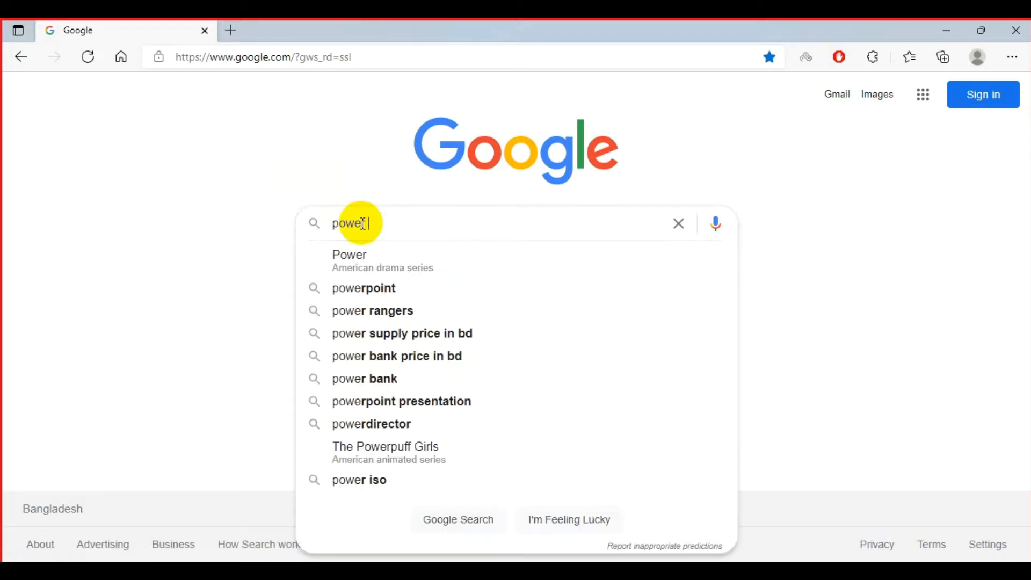
pyautogui.write('ui')
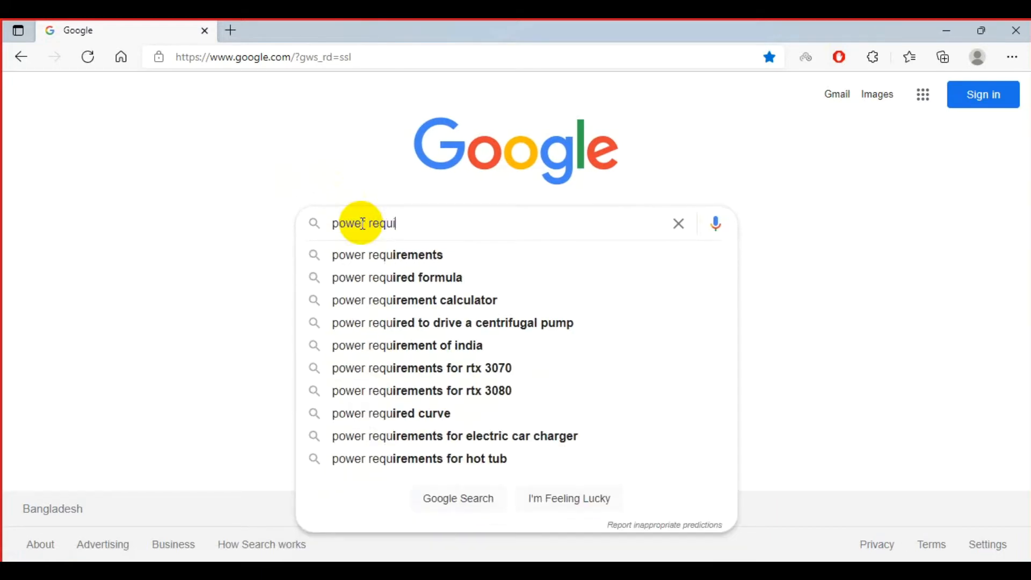
pyautogui.write('remen')
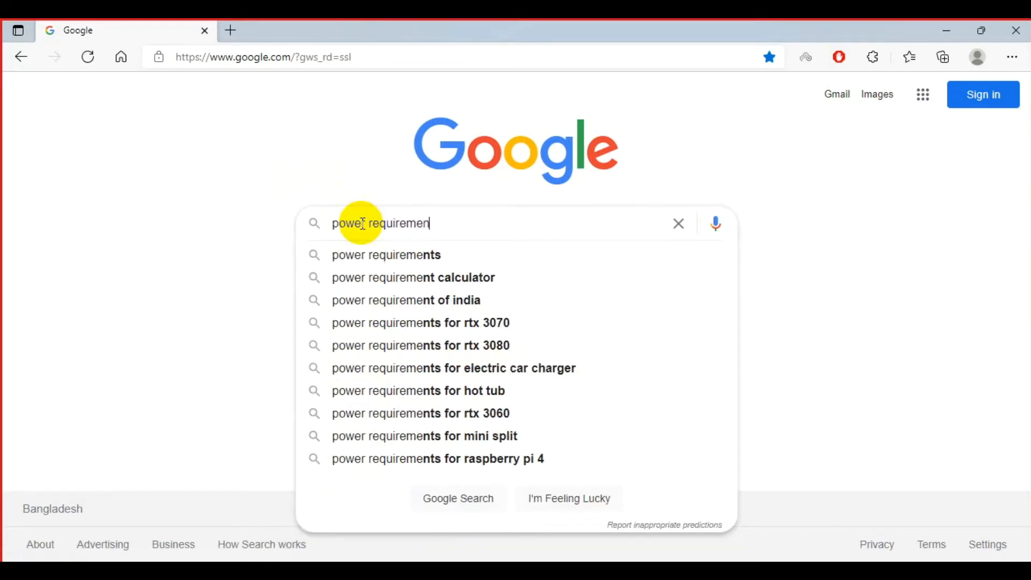
pyautogui.write('t of a')
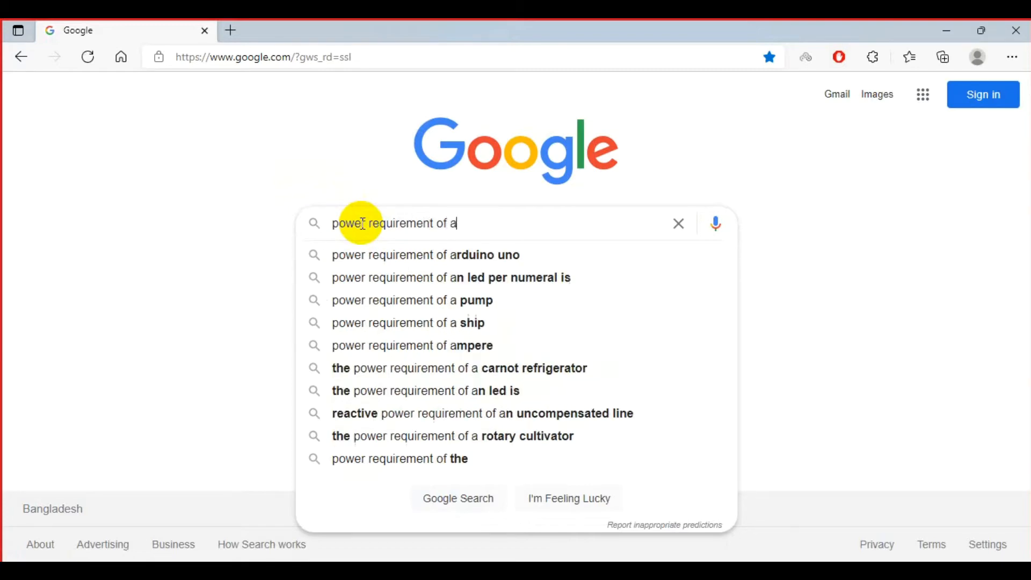
pyautogui.write('rduino')
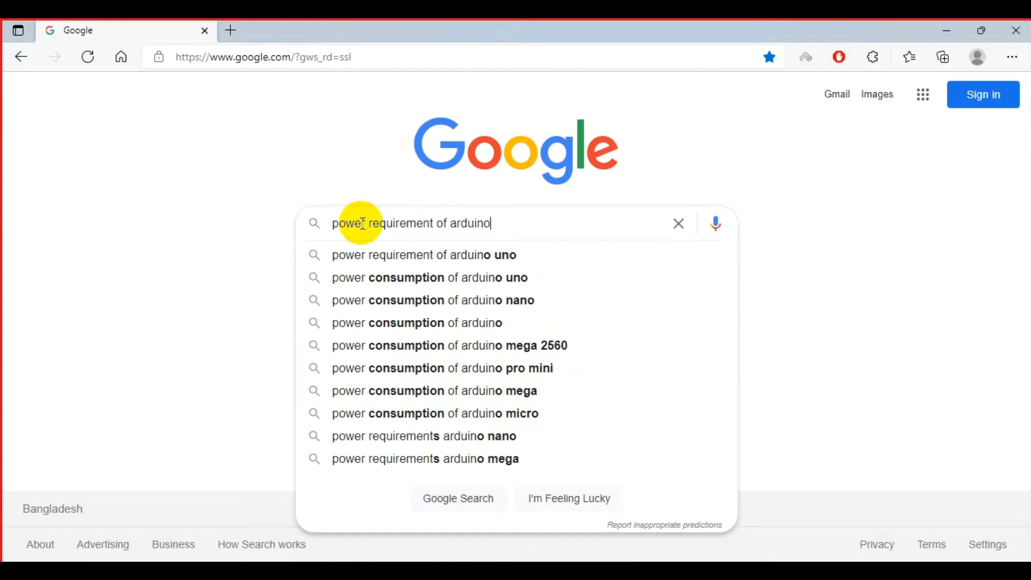
pyautogui.write(' mega')
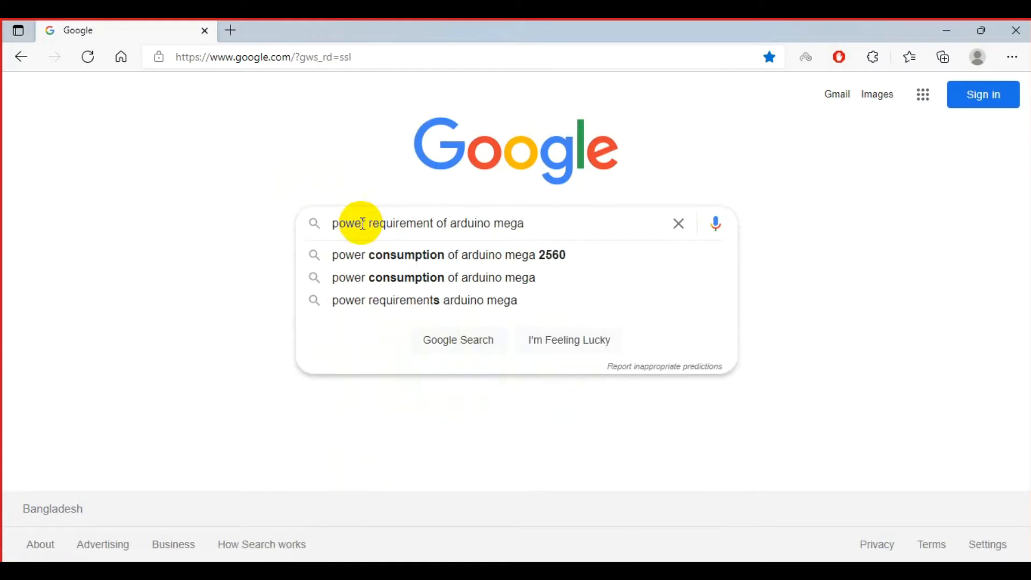
pyautogui.click(618, 260)
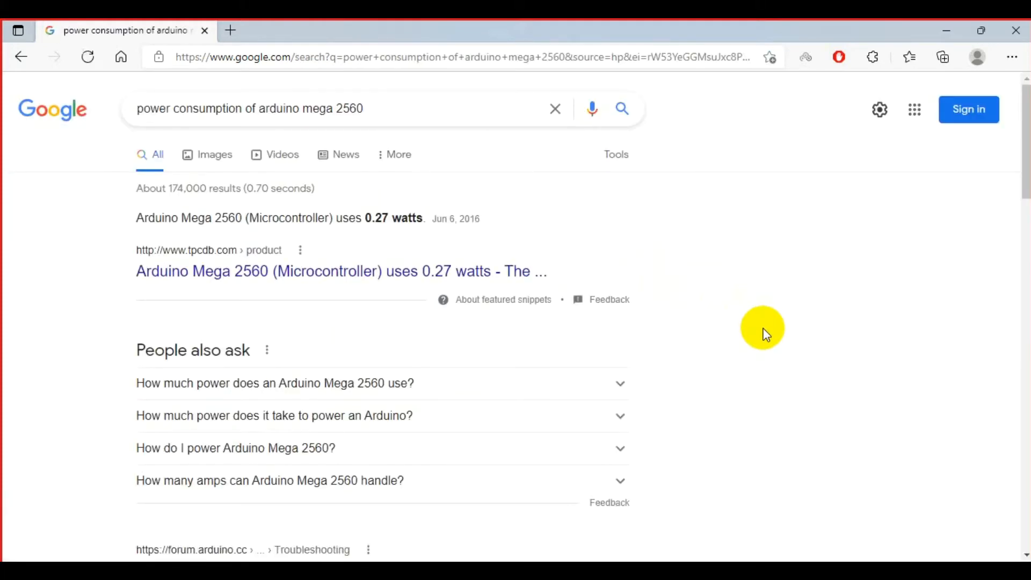
# Read the Arduino Mega 2560 entry in The Power Consumption Database and return to the search results
pyautogui.scroll(-4, 767, 335)
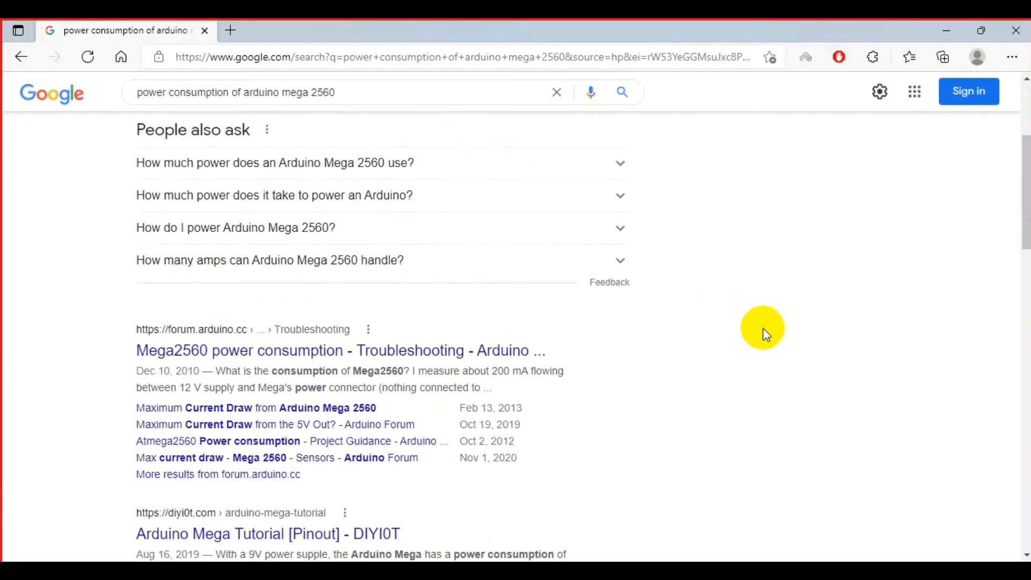
pyautogui.scroll(4, 766, 335)
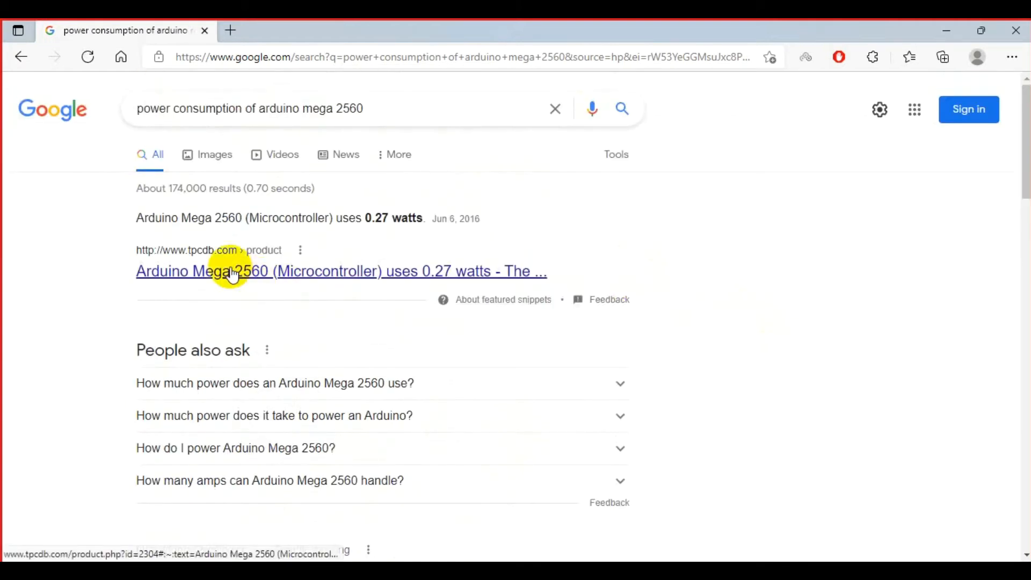
pyautogui.click(233, 275)
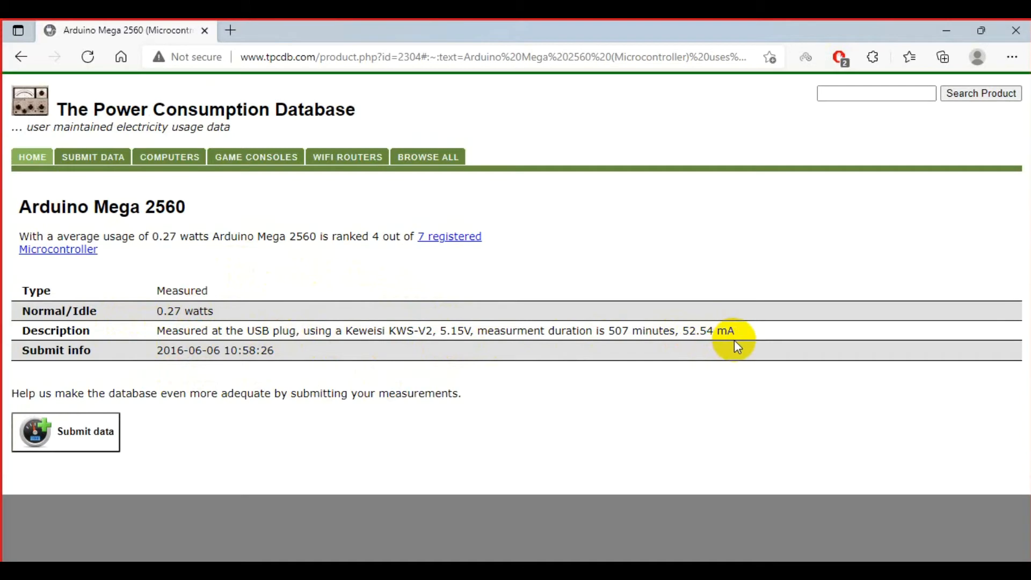
pyautogui.click(24, 60)
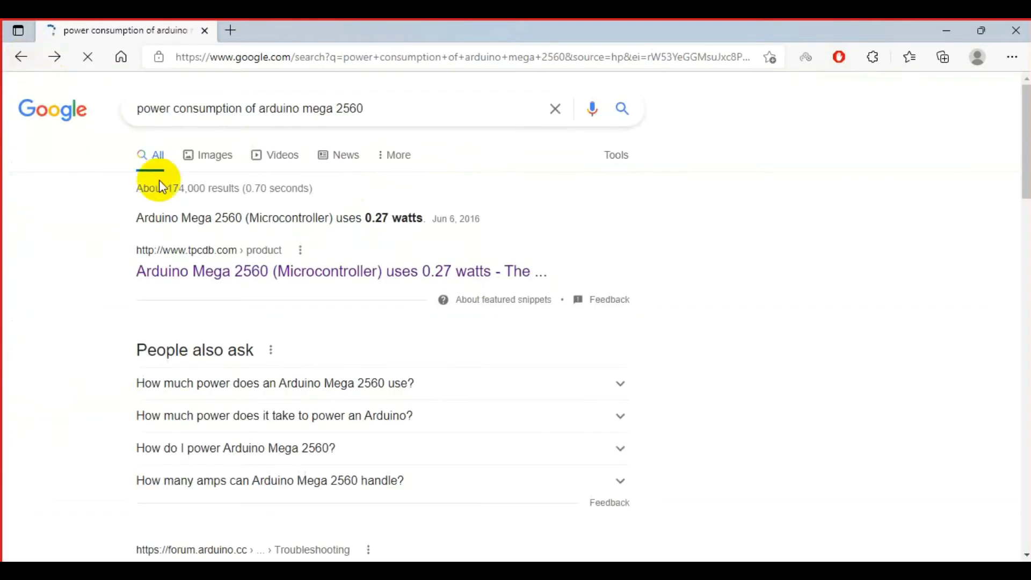
# Read the related answers on how much power the Arduino Mega 2560 uses, how to power it and how many amps it handles
pyautogui.click(306, 390)
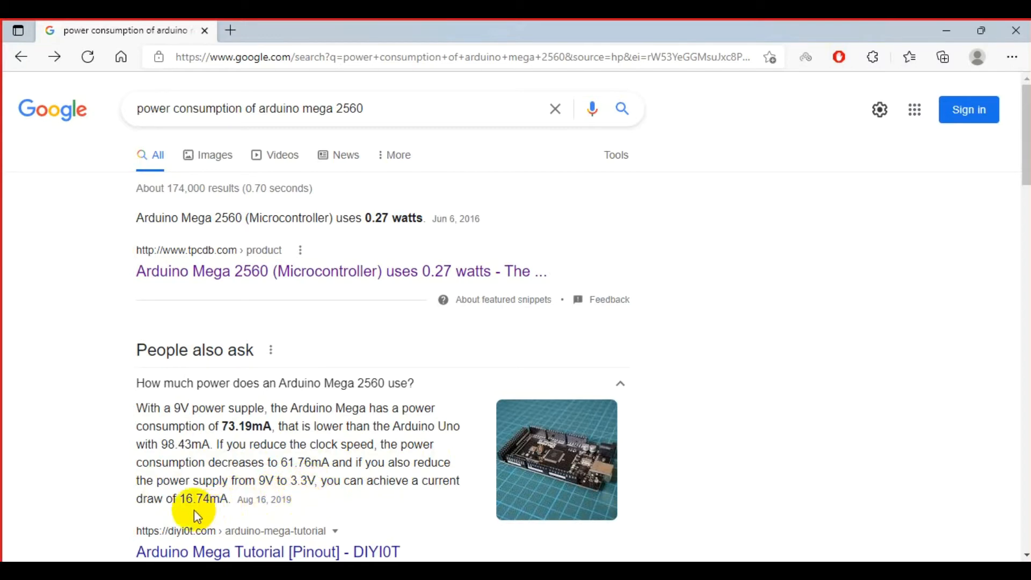
pyautogui.scroll(-4, 352, 504)
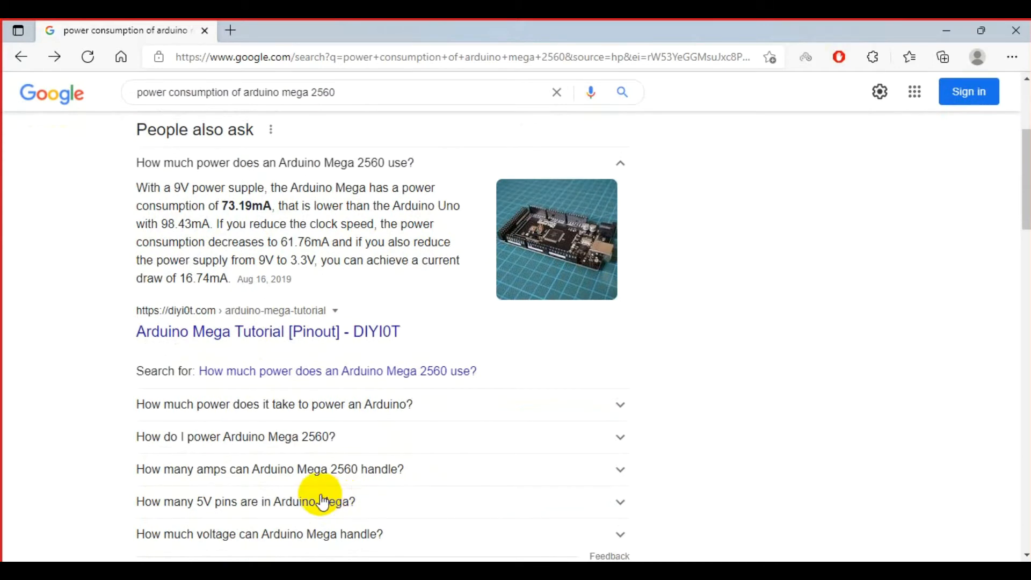
pyautogui.click(181, 443)
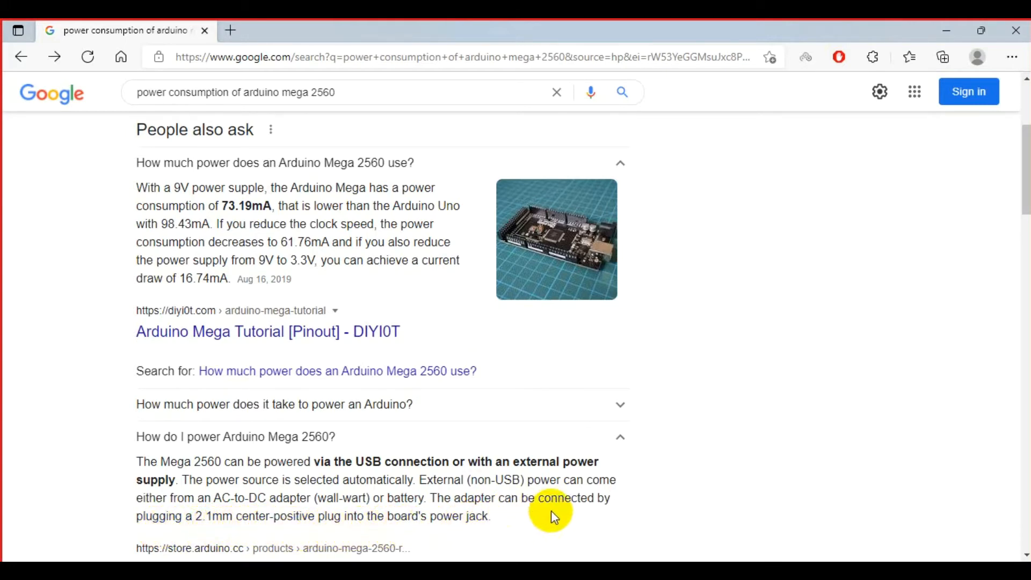
pyautogui.scroll(-4, 686, 404)
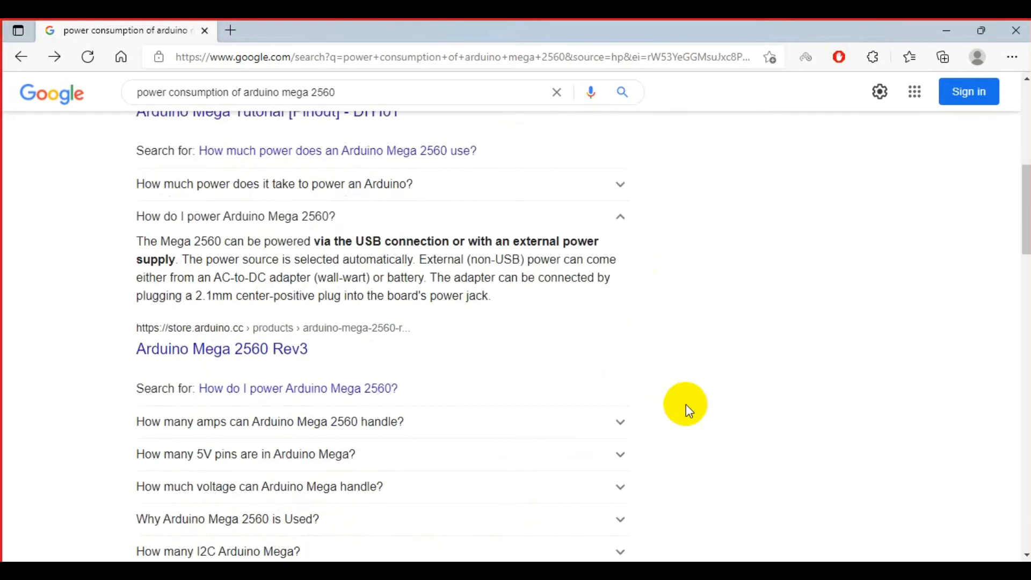
pyautogui.click(231, 428)
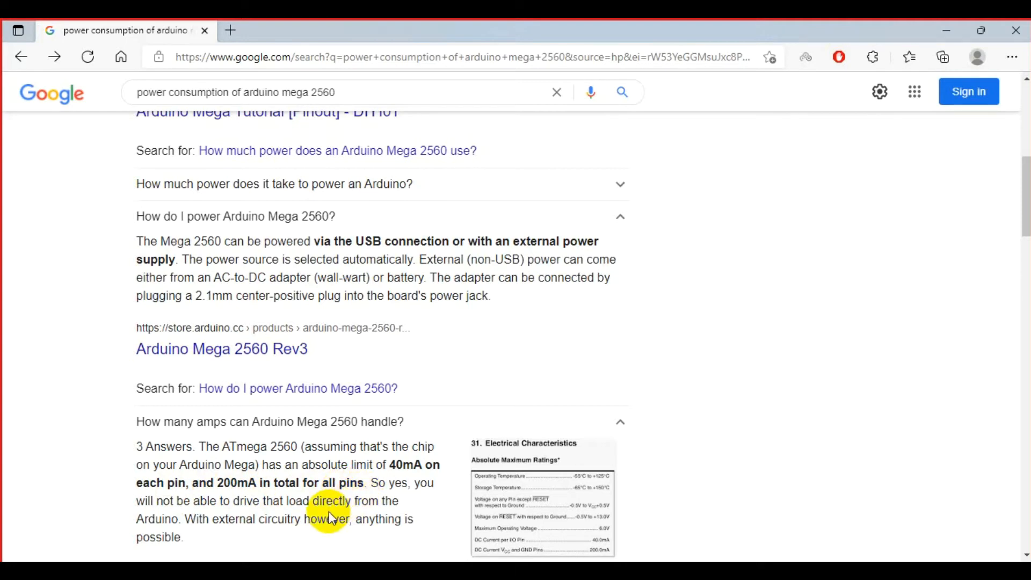
pyautogui.scroll(-3, 882, 475)
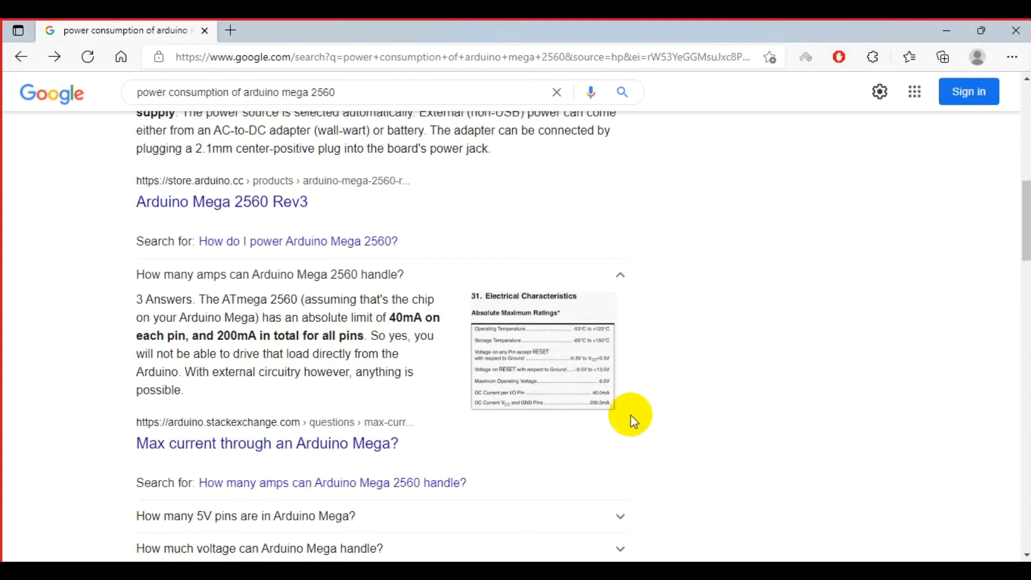
# Examine the Electrical Characteristics image of absolute maximum ratings and the related Arduino Mega features table in the image results
pyautogui.click(518, 375)
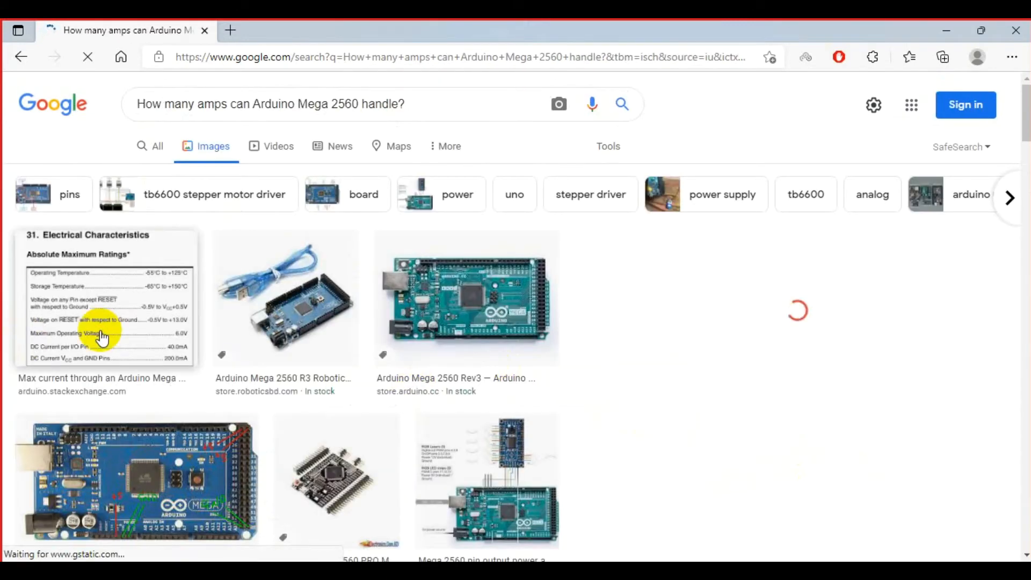
pyautogui.click(101, 337)
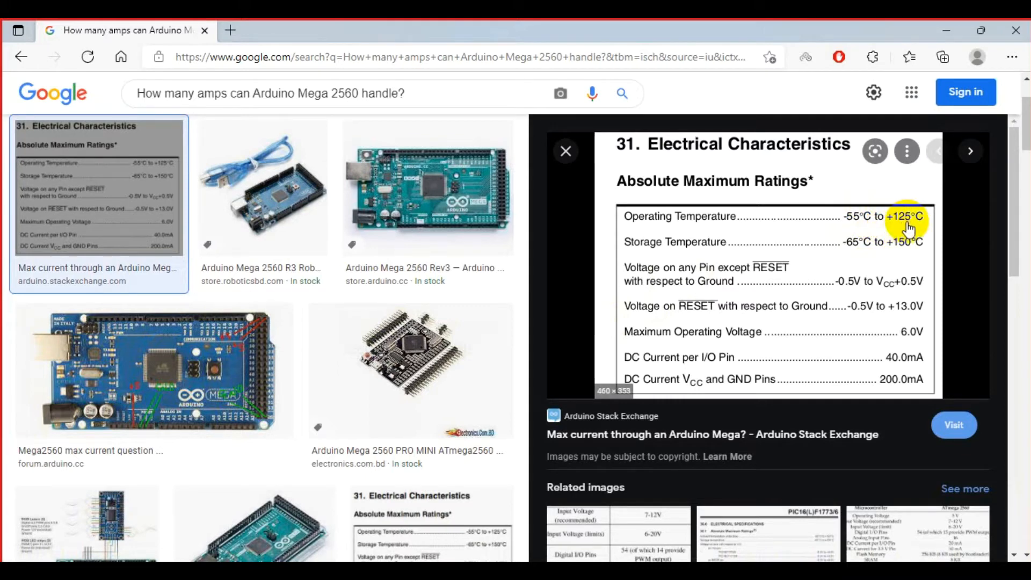
pyautogui.click(928, 229)
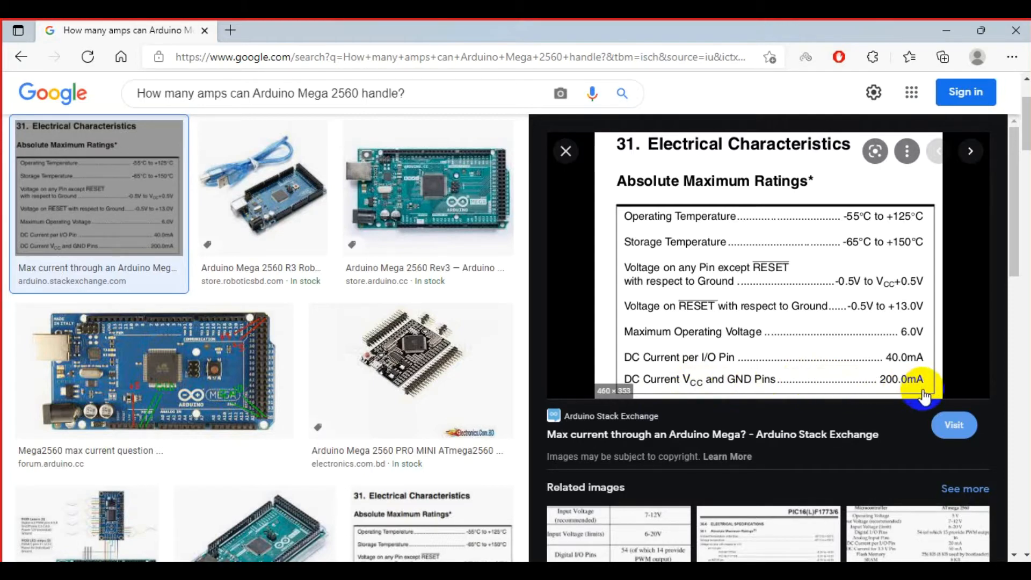
pyautogui.scroll(-4, 922, 396)
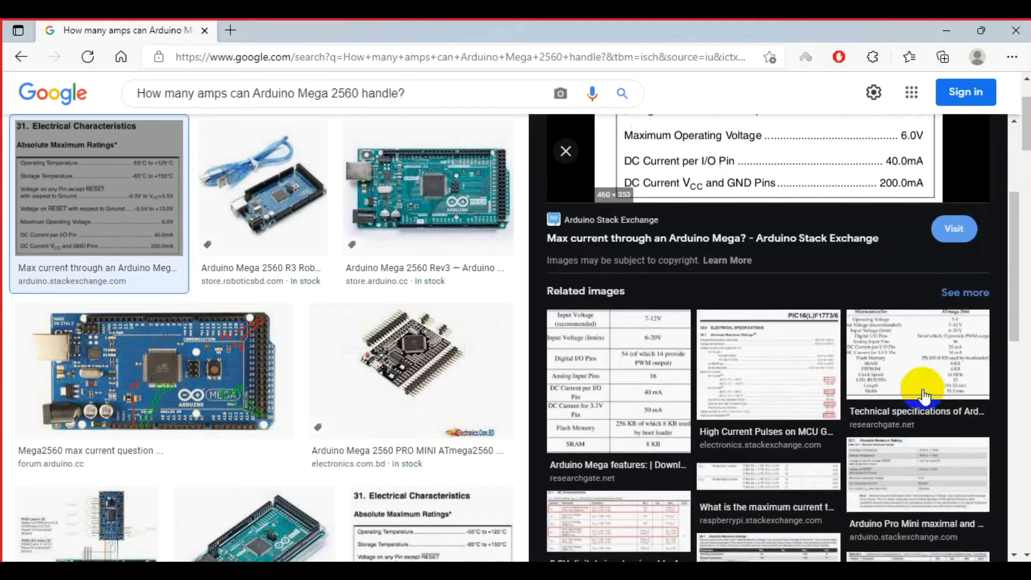
pyautogui.click(644, 400)
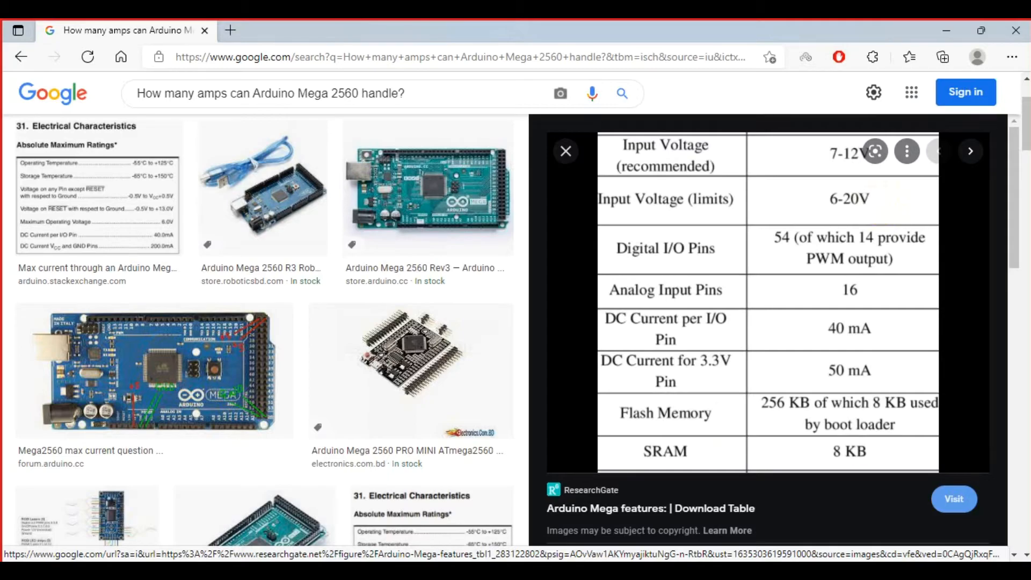
# Review the Arduino Mega pinout image in Photos, and switch back to the Proteus schematic
pyautogui.hotkey('alt', 'Tab')
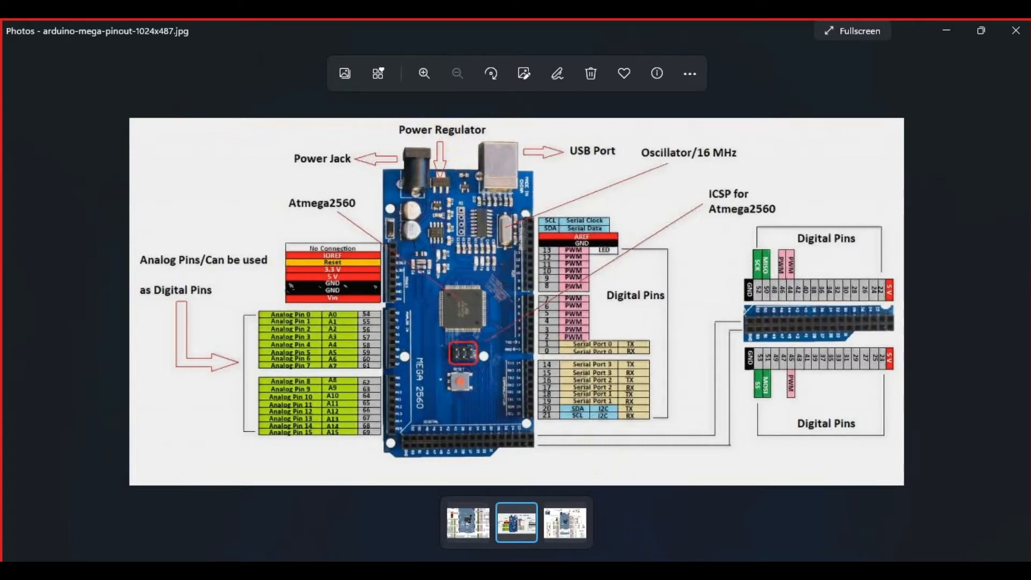
pyautogui.hotkey('alt', 'Tab')
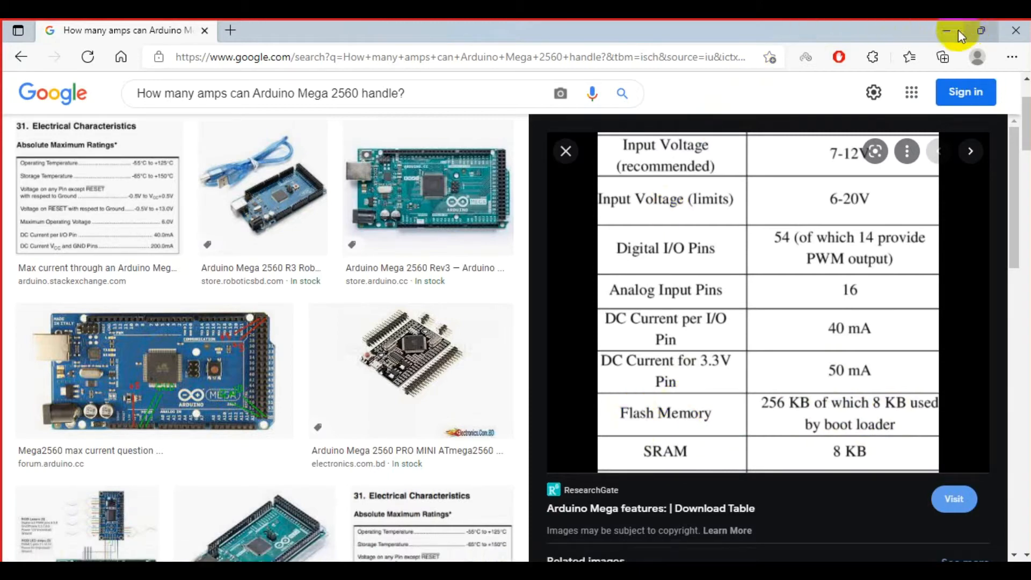
pyautogui.click(940, 36)
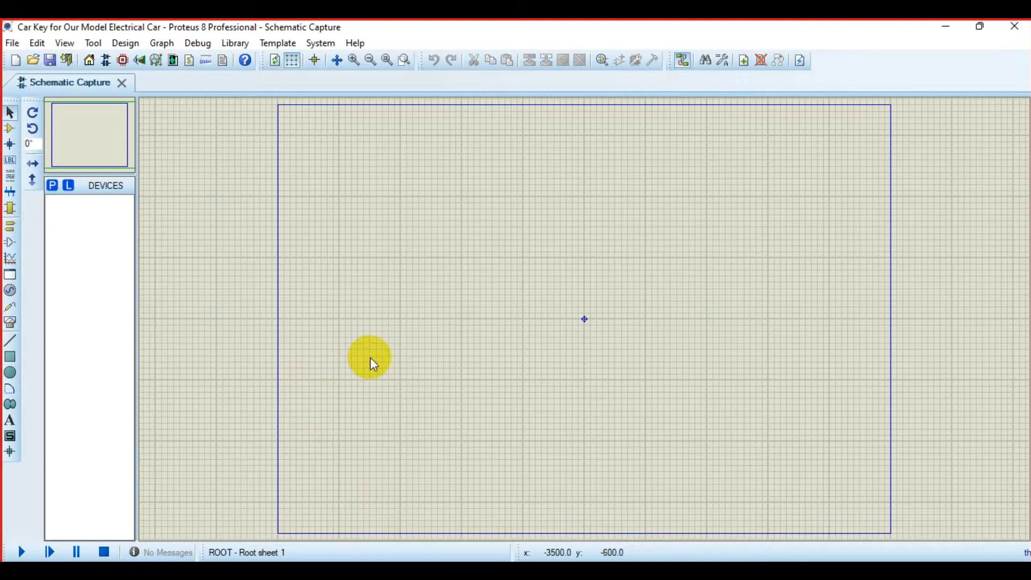
# Pick the BUTTON device (SPST Push Button) from the ACTIVE library and place one in the upper-left area of the sheet
pyautogui.click(13, 131)
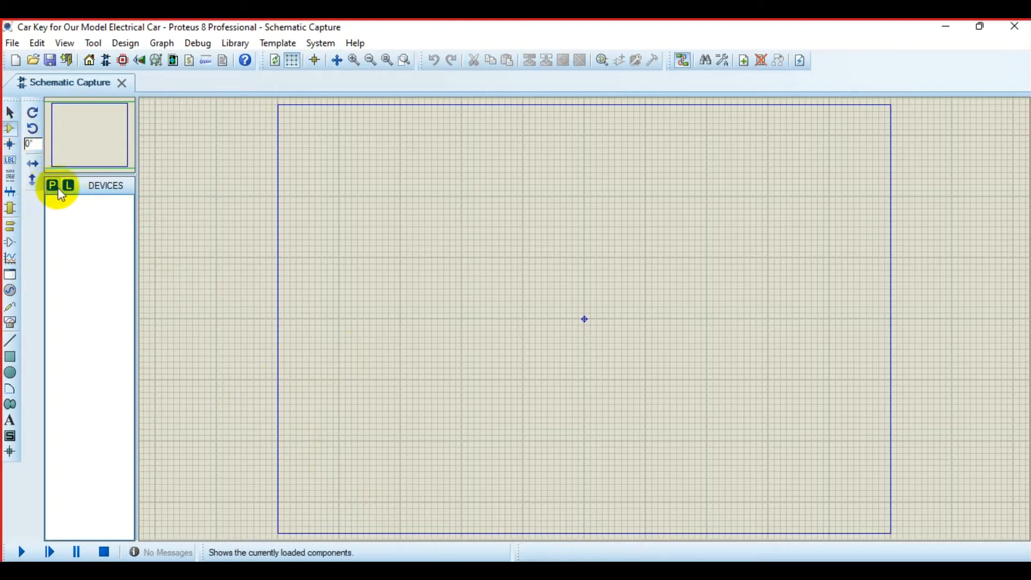
pyautogui.click(52, 186)
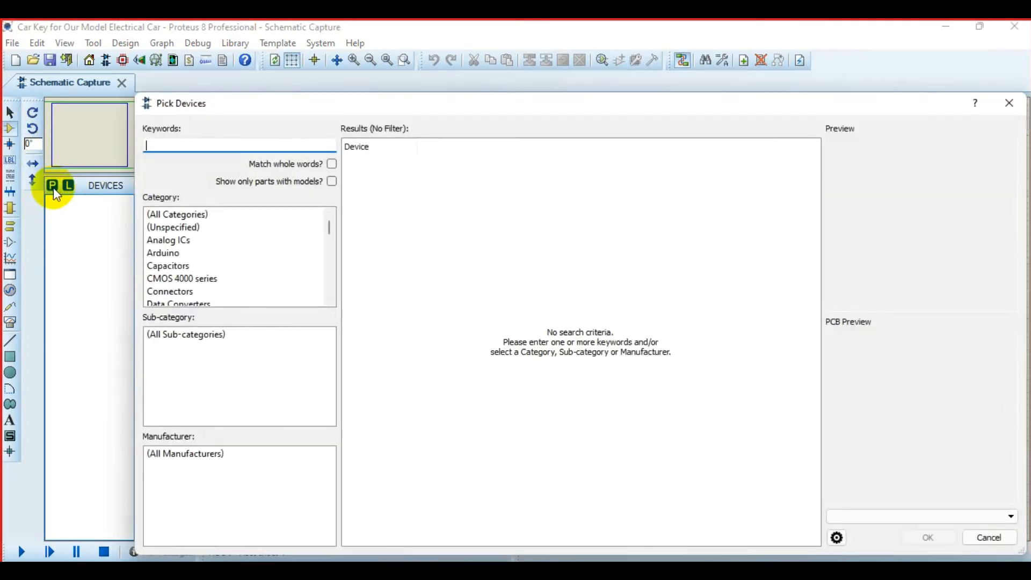
pyautogui.write('button')
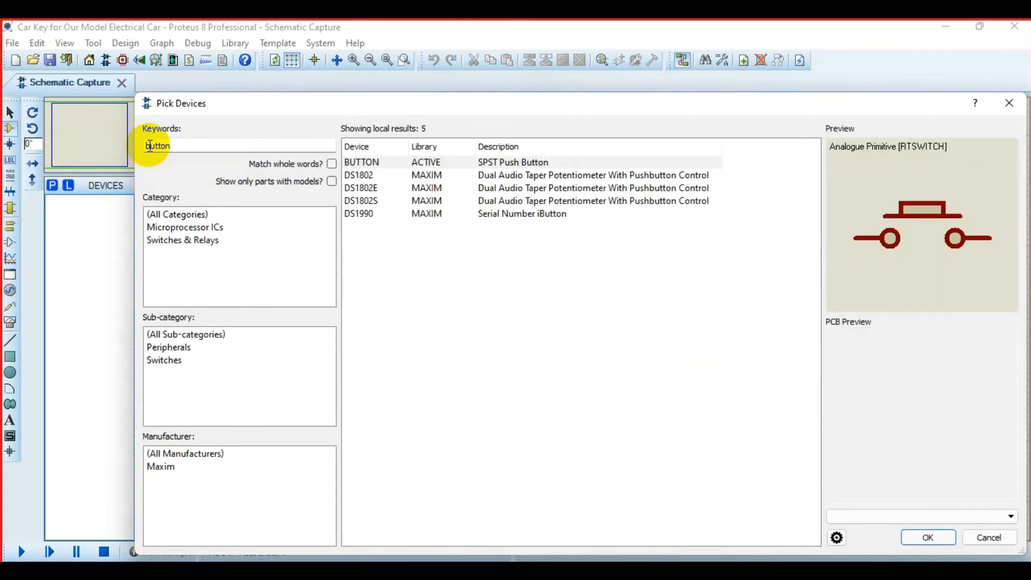
pyautogui.click(370, 164)
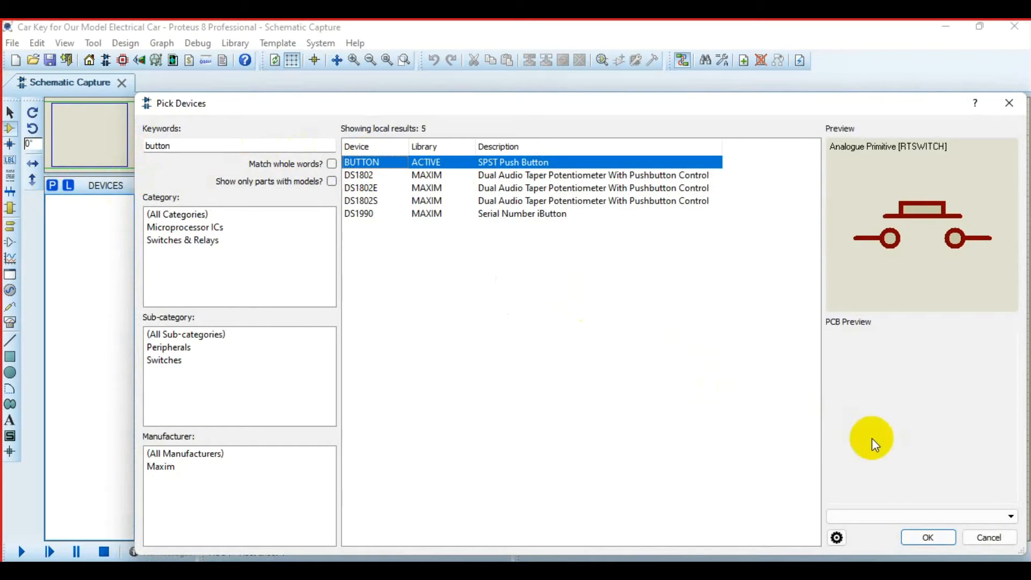
pyautogui.click(921, 537)
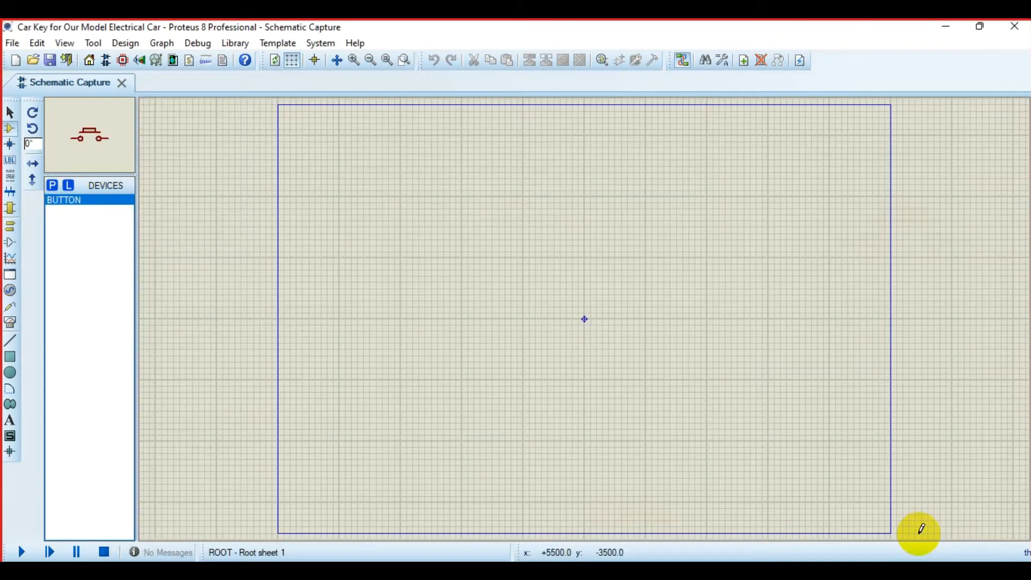
pyautogui.click(437, 215)
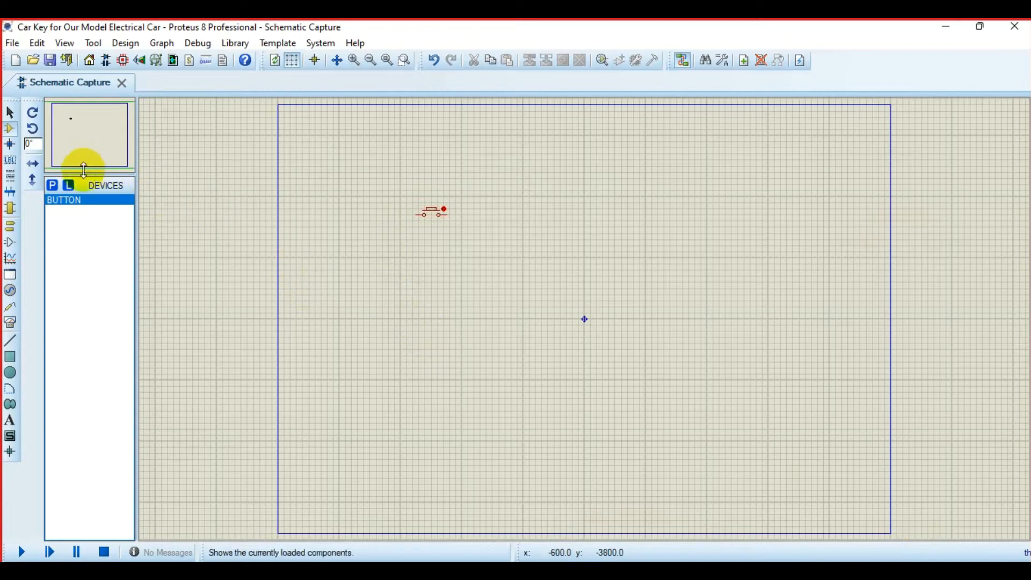
# Pick the BATTERY device (DC Voltage Source) from the ACTIVE library and place one below and left of the button
pyautogui.click(53, 186)
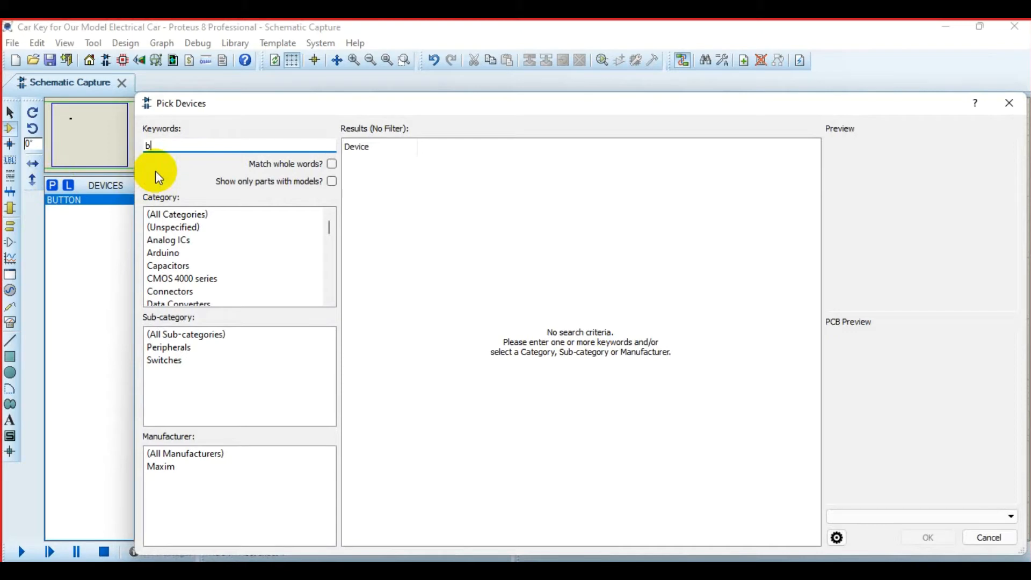
pyautogui.write('batter')
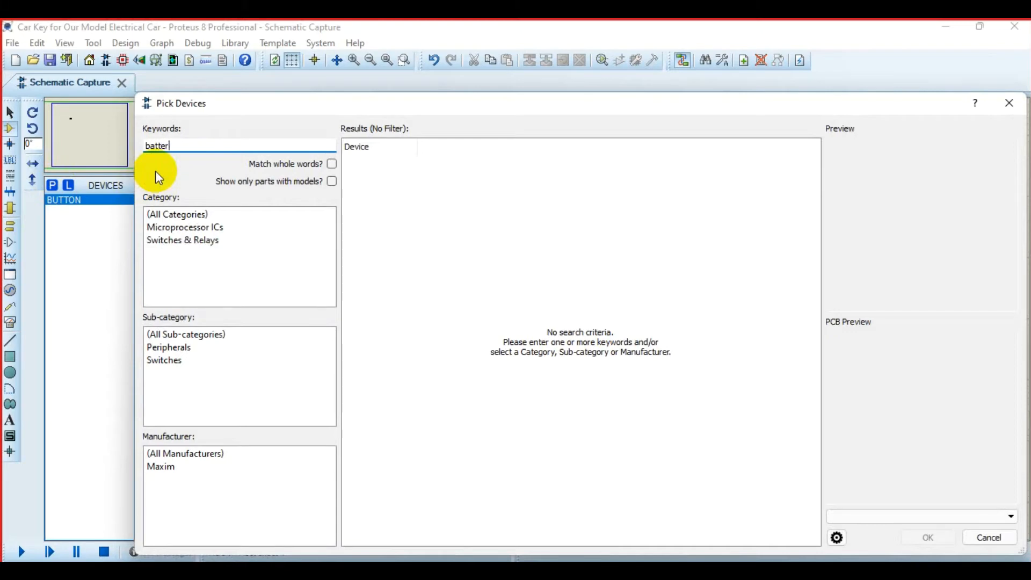
pyautogui.write('y')
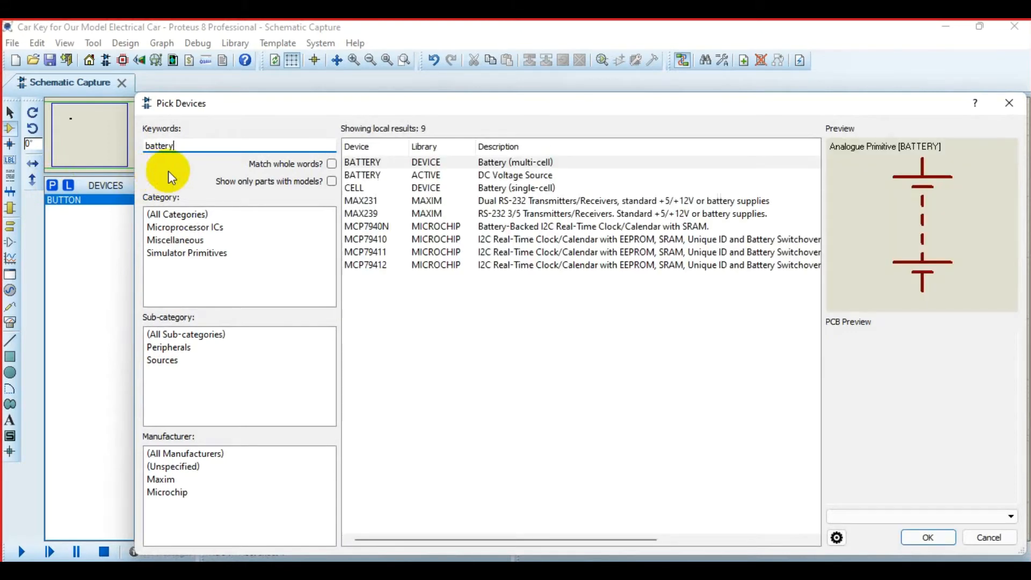
pyautogui.click(371, 180)
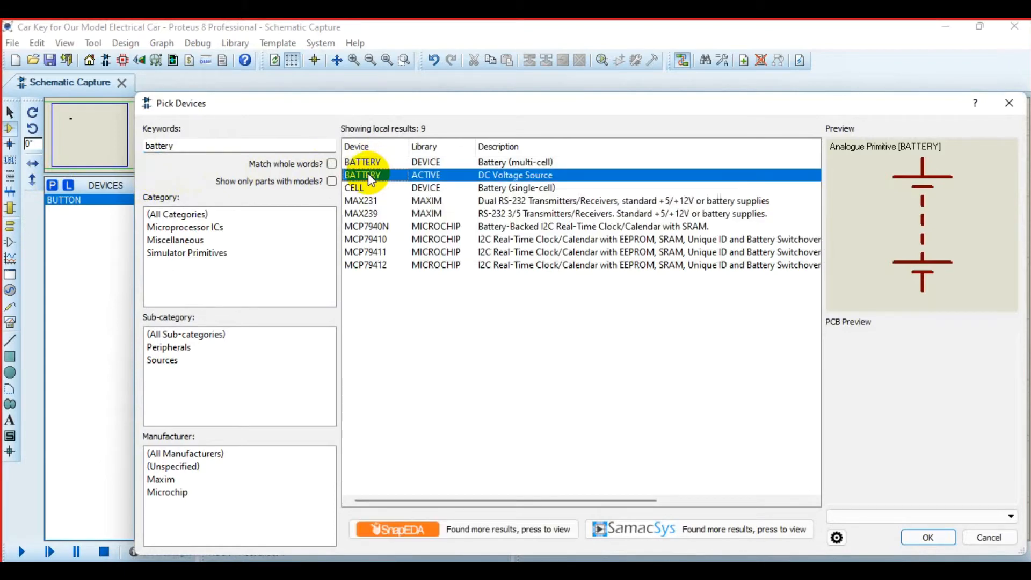
pyautogui.click(937, 540)
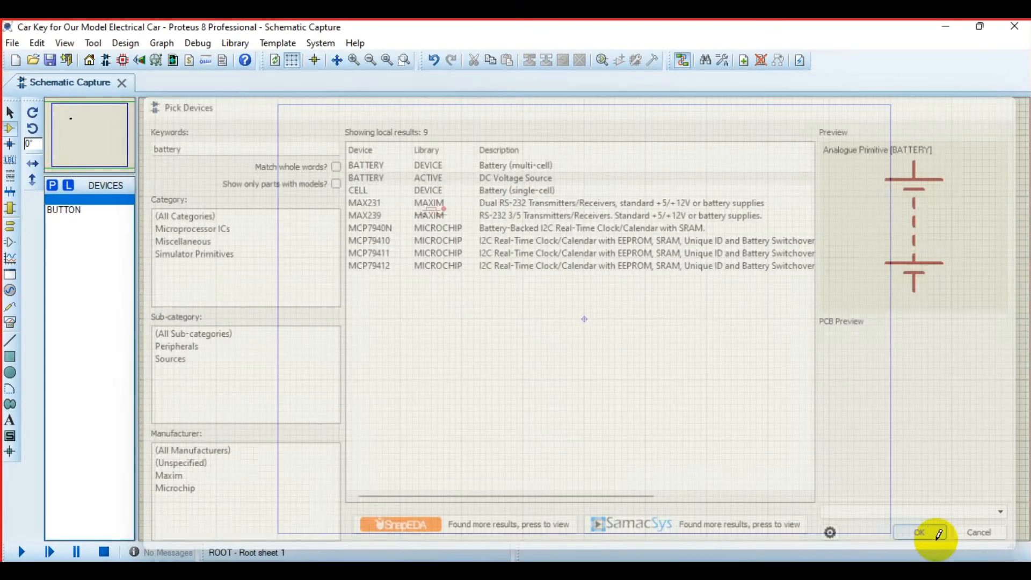
pyautogui.click(396, 286)
pyautogui.click(397, 286)
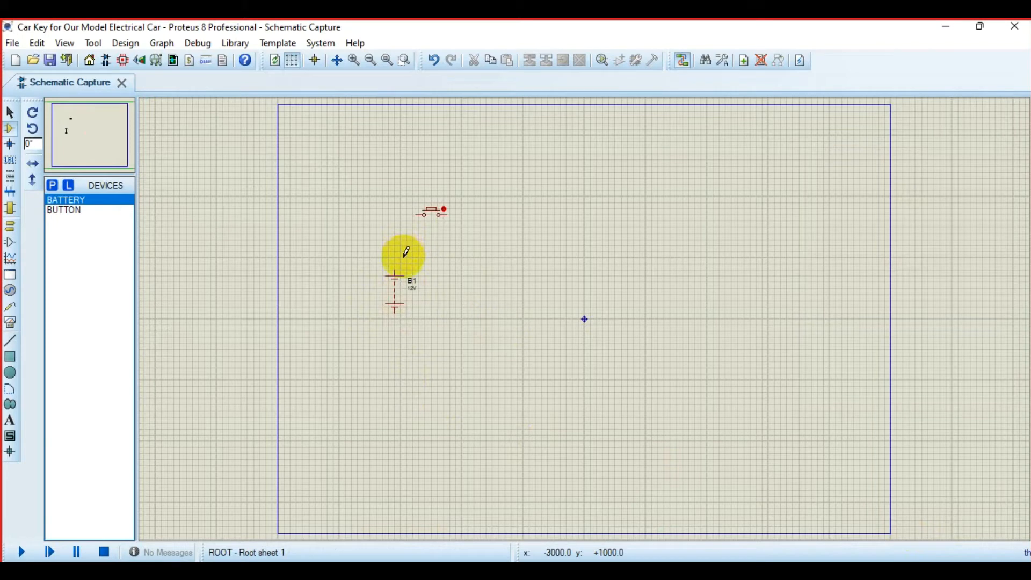
# Wire the battery's positive terminal up to the button's left terminal
pyautogui.click(397, 268)
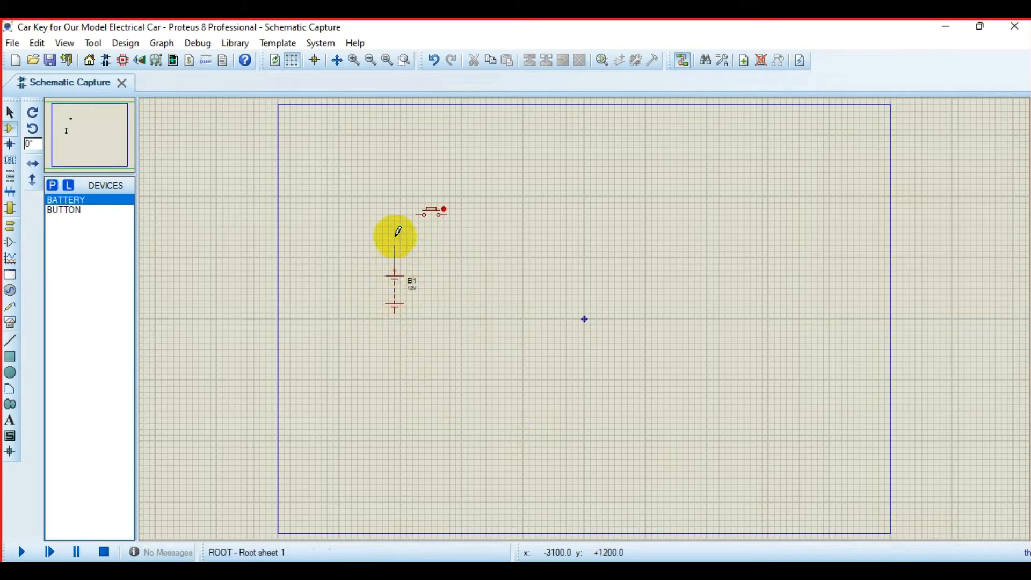
pyautogui.click(419, 213)
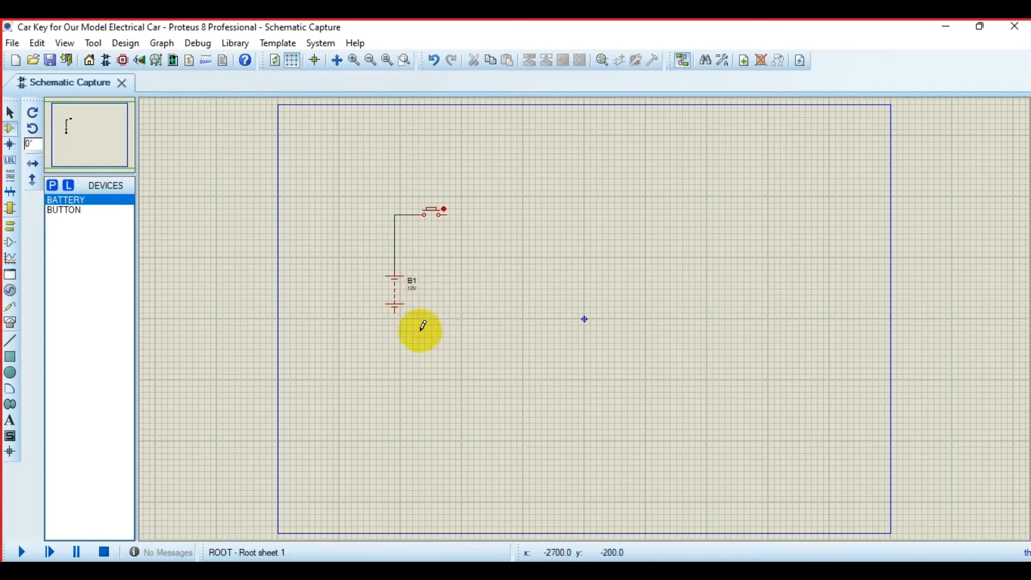
pyautogui.click(395, 312)
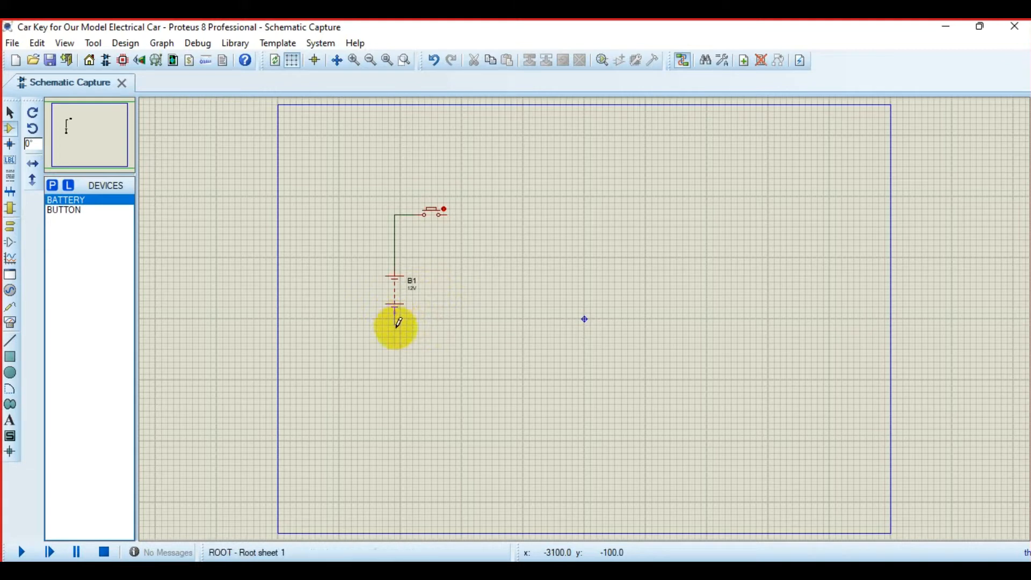
pyautogui.rightClick(465, 346)
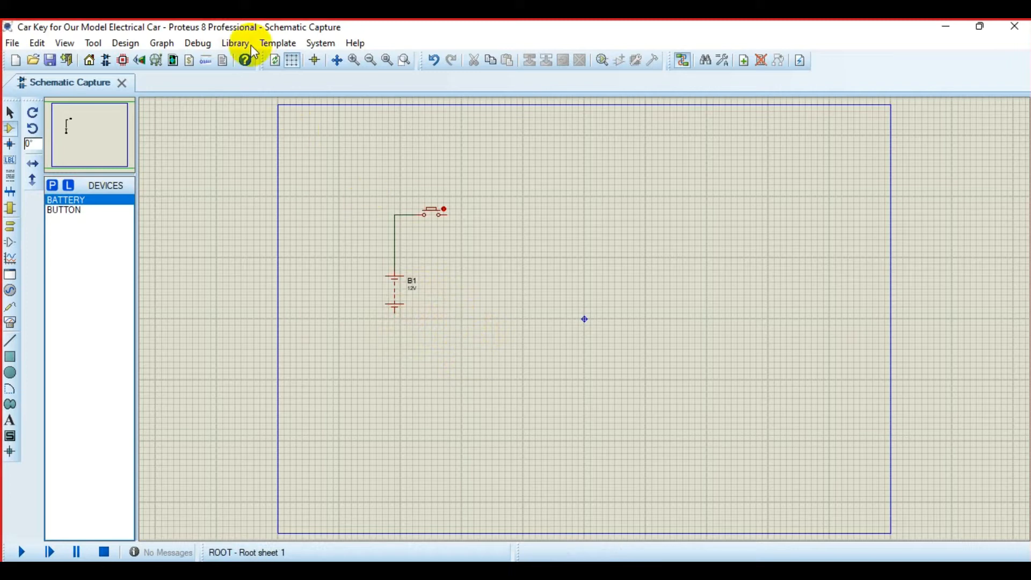
pyautogui.click(96, 44)
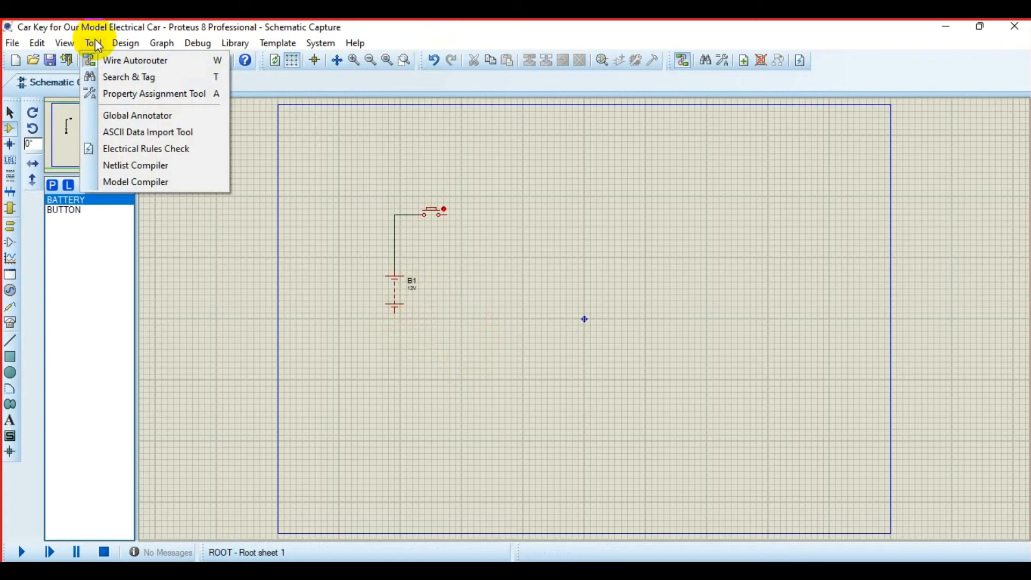
pyautogui.moveTo(122, 48)
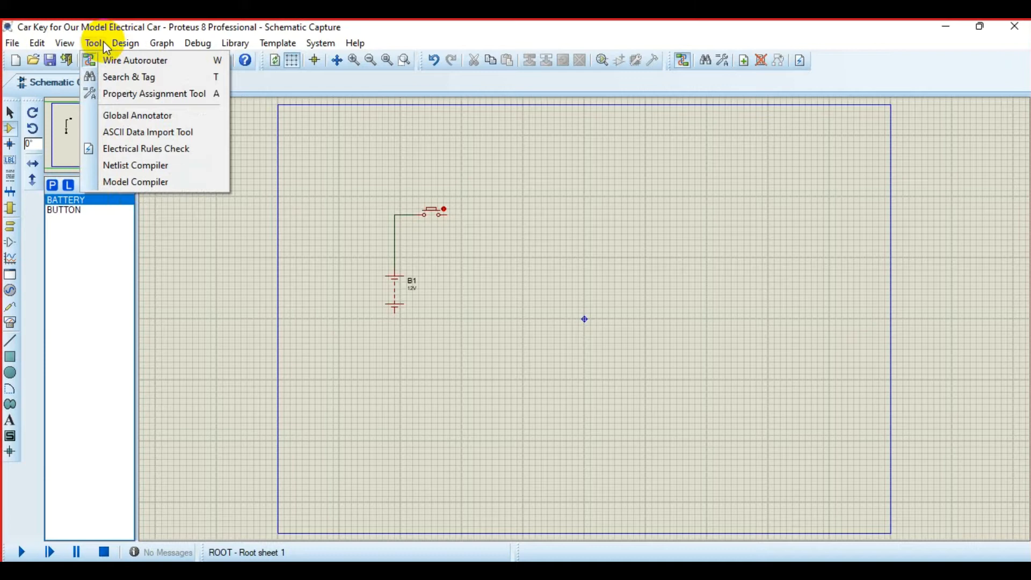
pyautogui.click(435, 127)
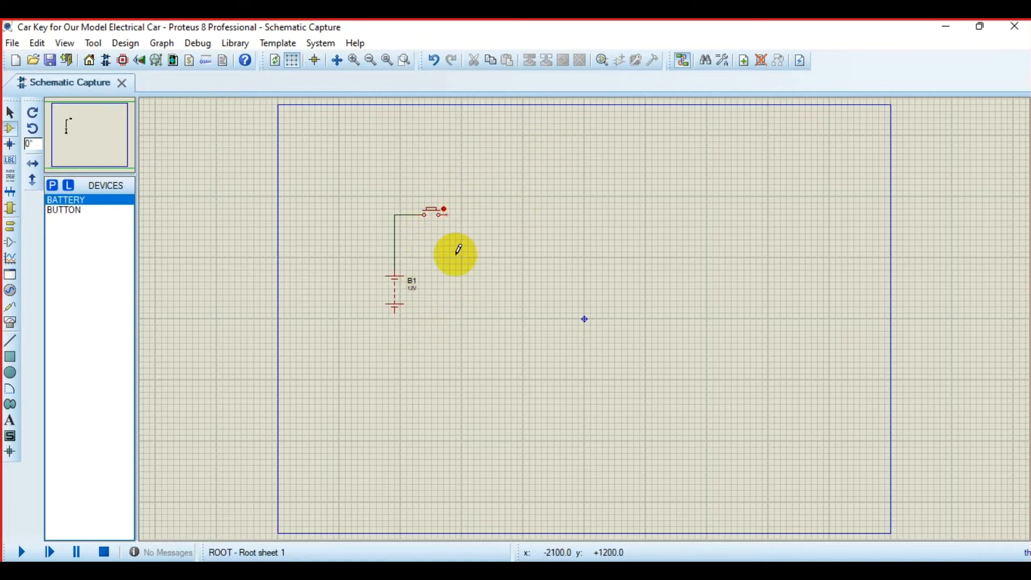
# Find the ARDUINO MEGA 2560 device with the keywords "arduino mega" and place the board to the right of the battery
pyautogui.click(53, 186)
pyautogui.write('srdu')
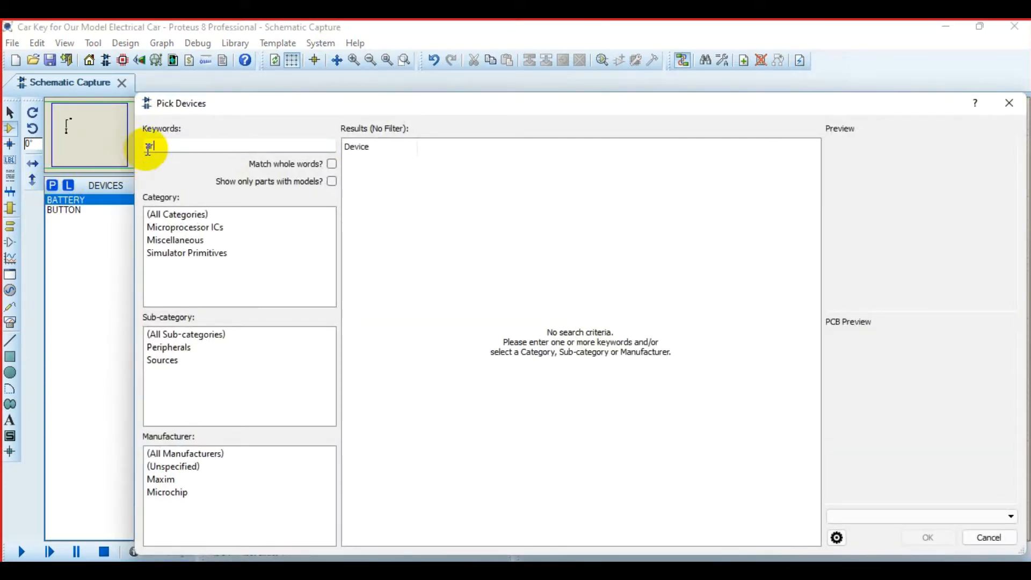
pyautogui.write('ino')
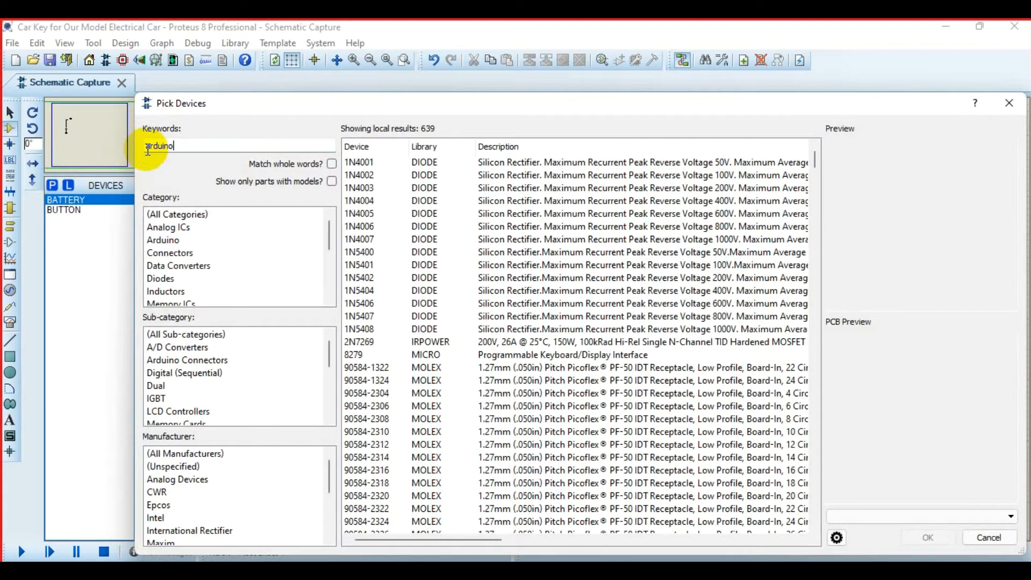
pyautogui.write(' mega')
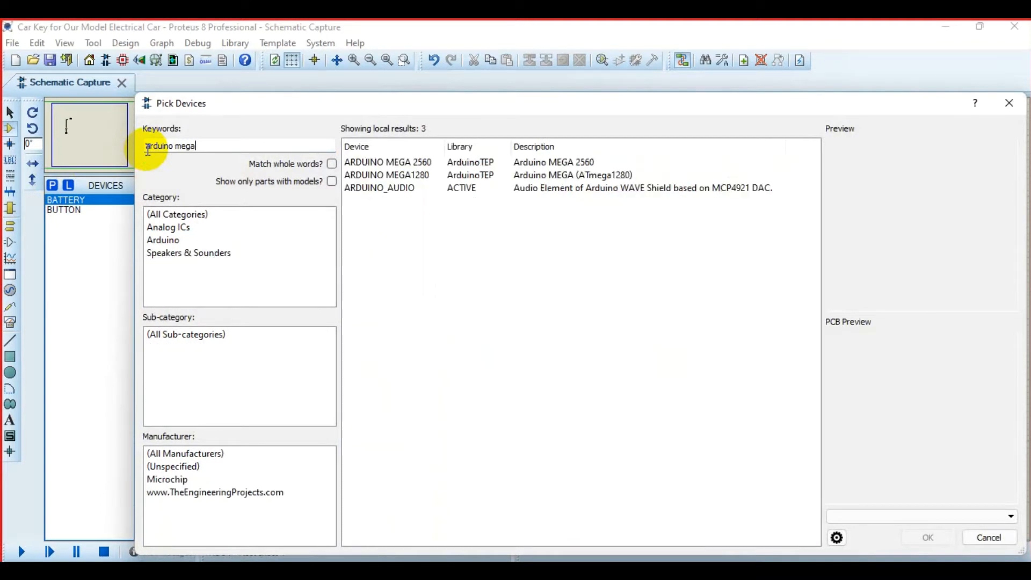
pyautogui.click(399, 164)
pyautogui.click(918, 538)
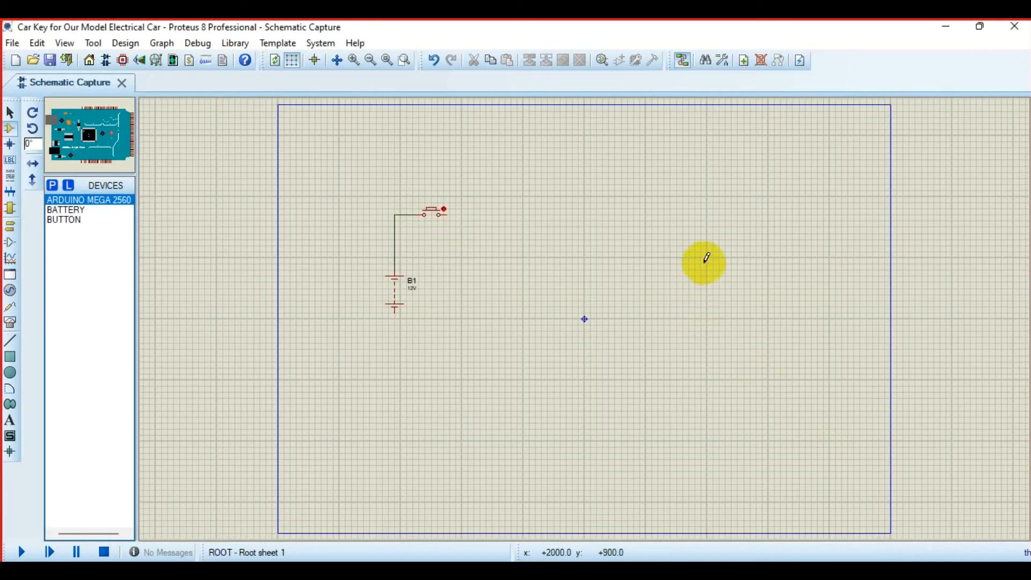
pyautogui.click(694, 232)
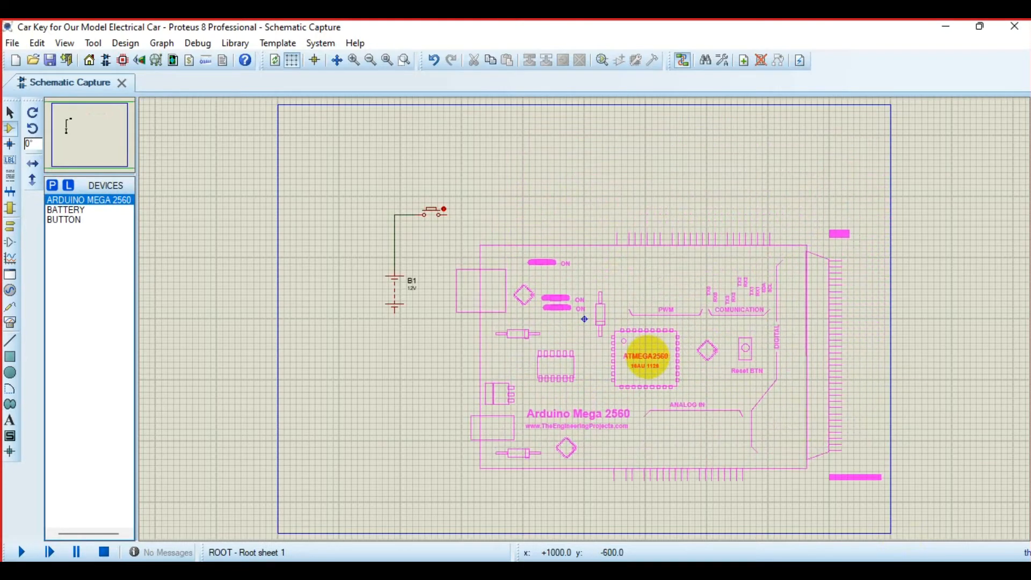
pyautogui.click(676, 362)
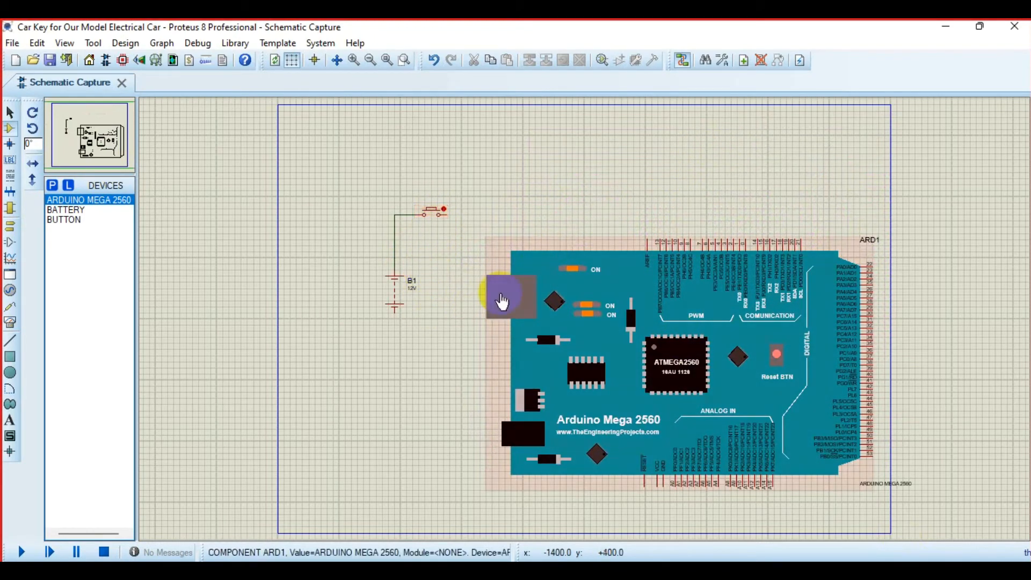
pyautogui.click(487, 304)
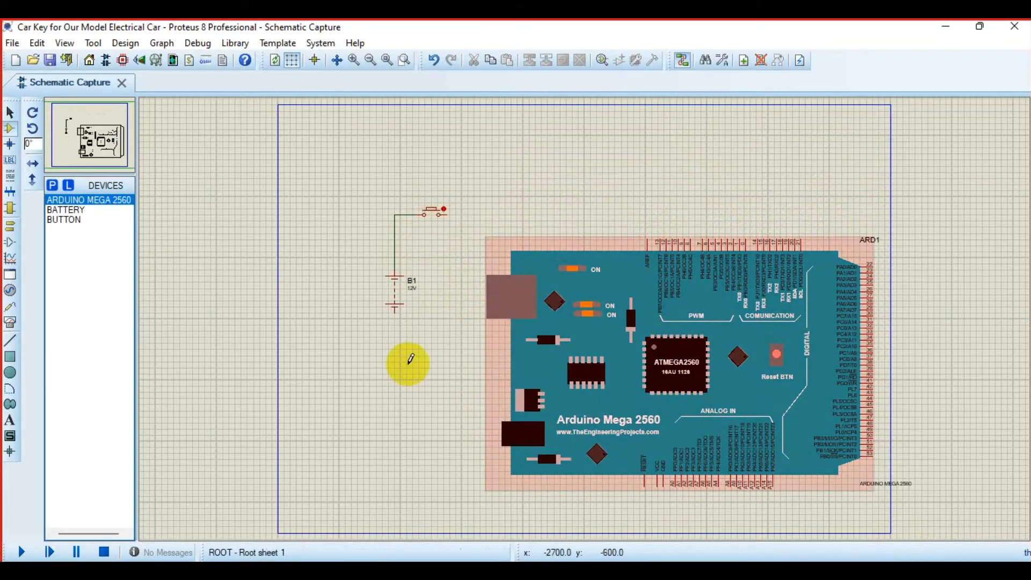
pyautogui.click(508, 441)
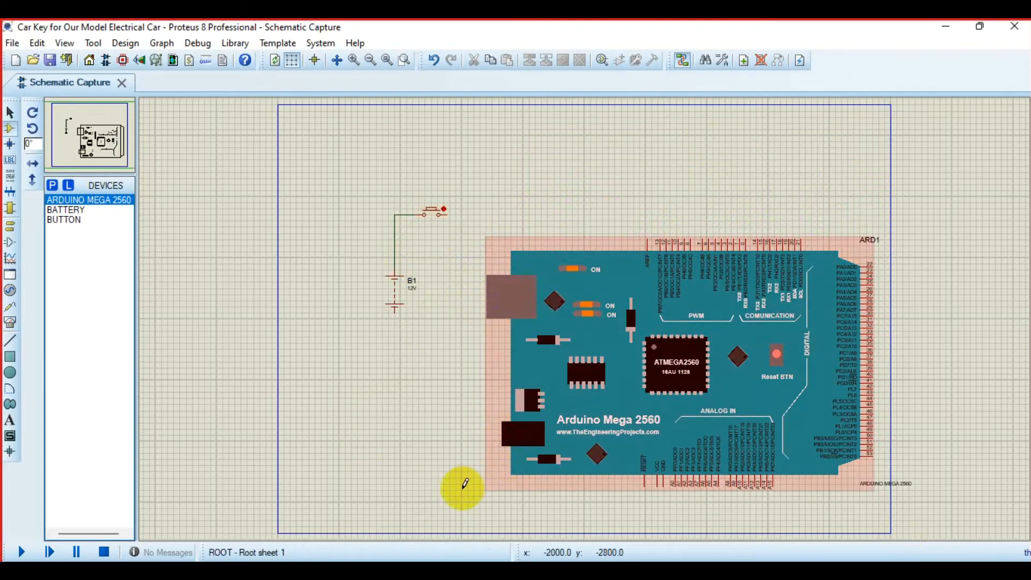
pyautogui.click(412, 489)
pyautogui.press('Escape')
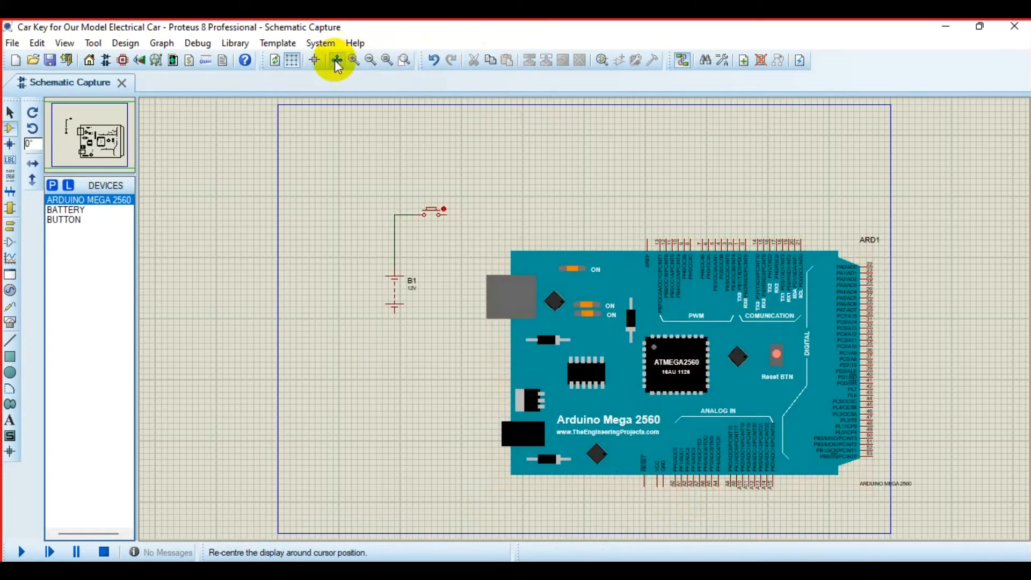
# Move the Arduino Mega 2560 board up and slightly right, leaving free space below its pins
pyautogui.click(360, 60)
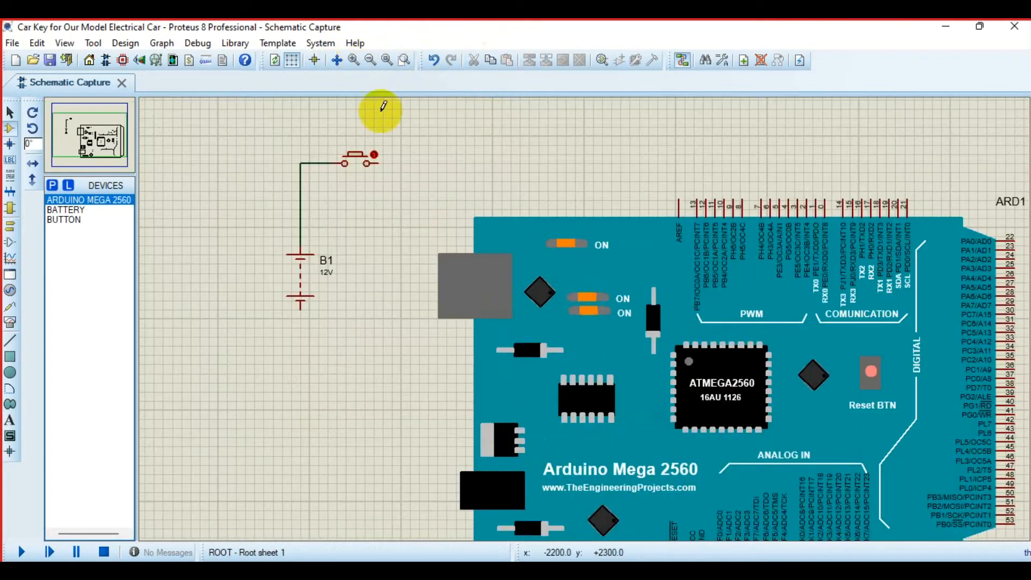
pyautogui.moveTo(81, 131); pyautogui.dragTo(99, 137)
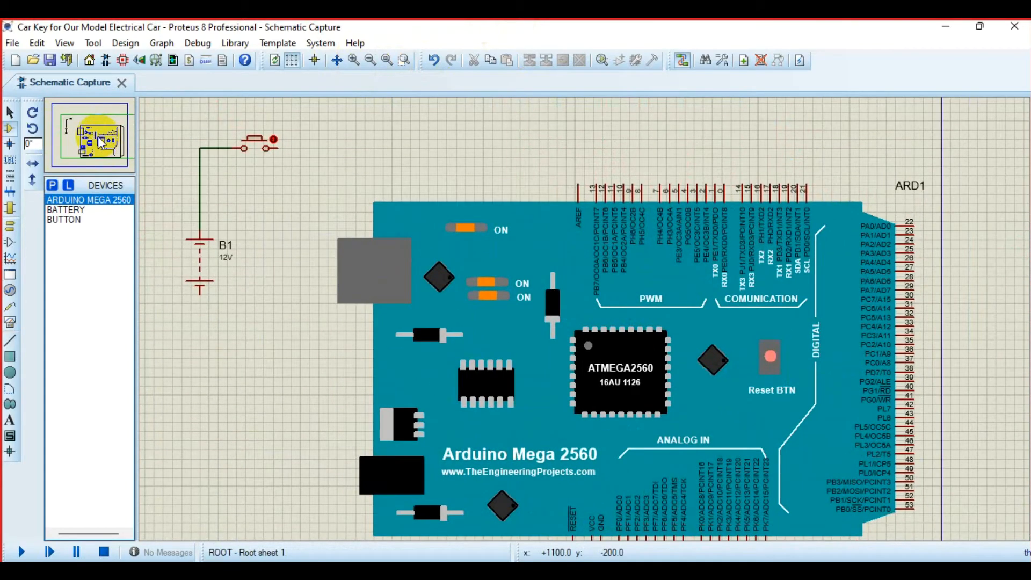
pyautogui.click(373, 290)
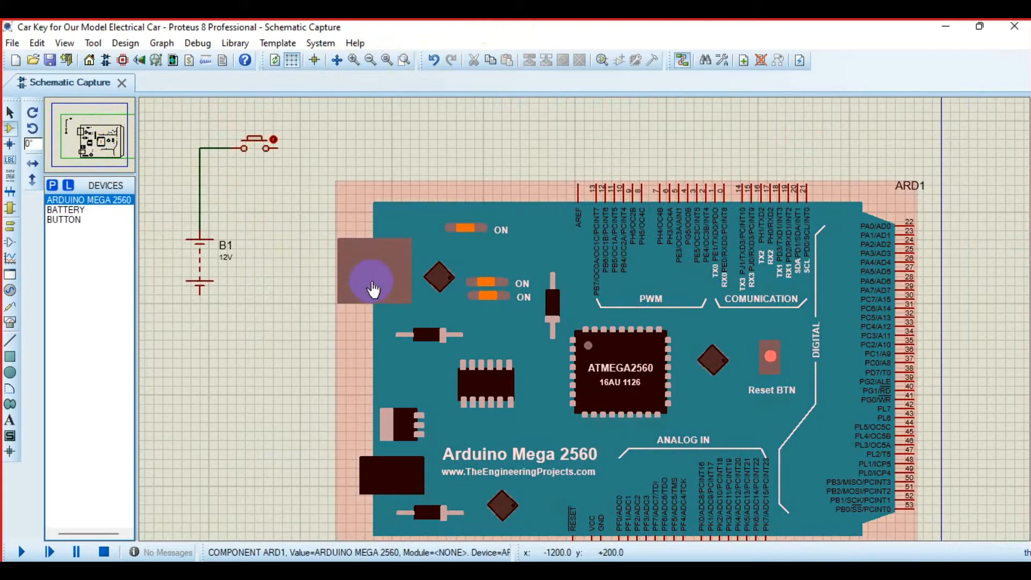
pyautogui.click(431, 281)
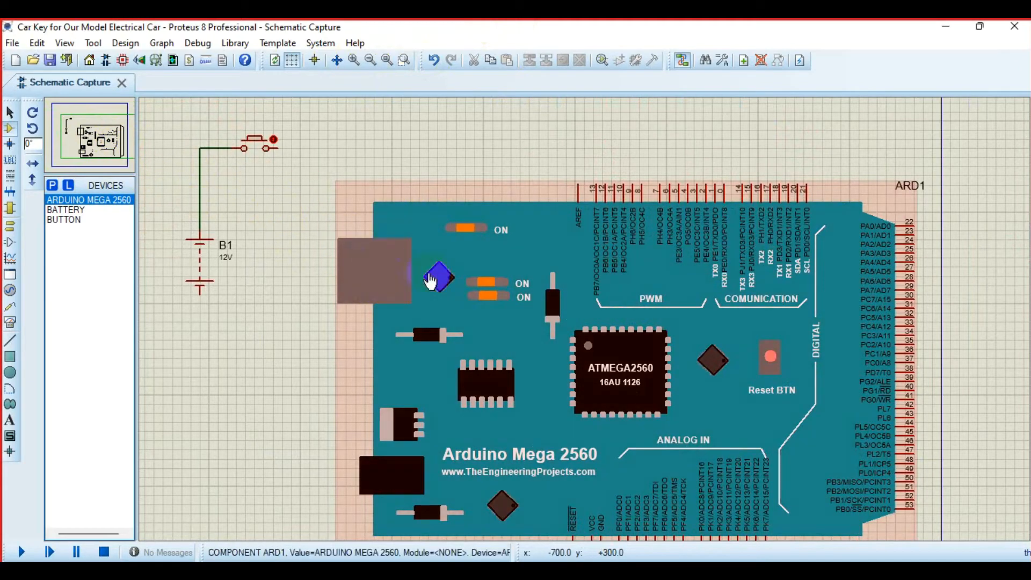
pyautogui.click(455, 225)
pyautogui.moveTo(458, 224); pyautogui.dragTo(517, 170)
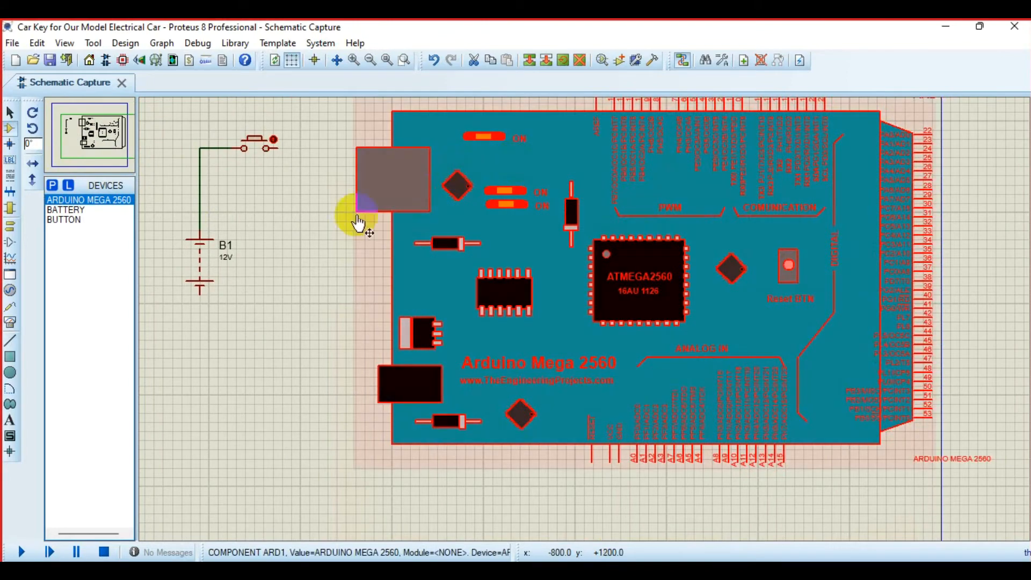
# Wire the battery's negative terminal to the Arduino's GND pin, routing the wire beneath the board
pyautogui.click(200, 290)
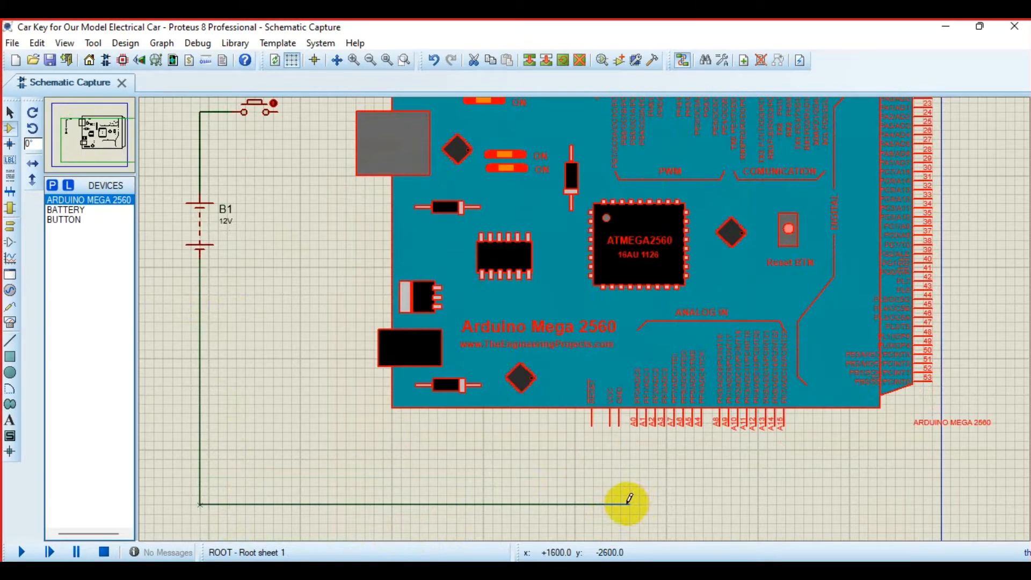
pyautogui.click(629, 504)
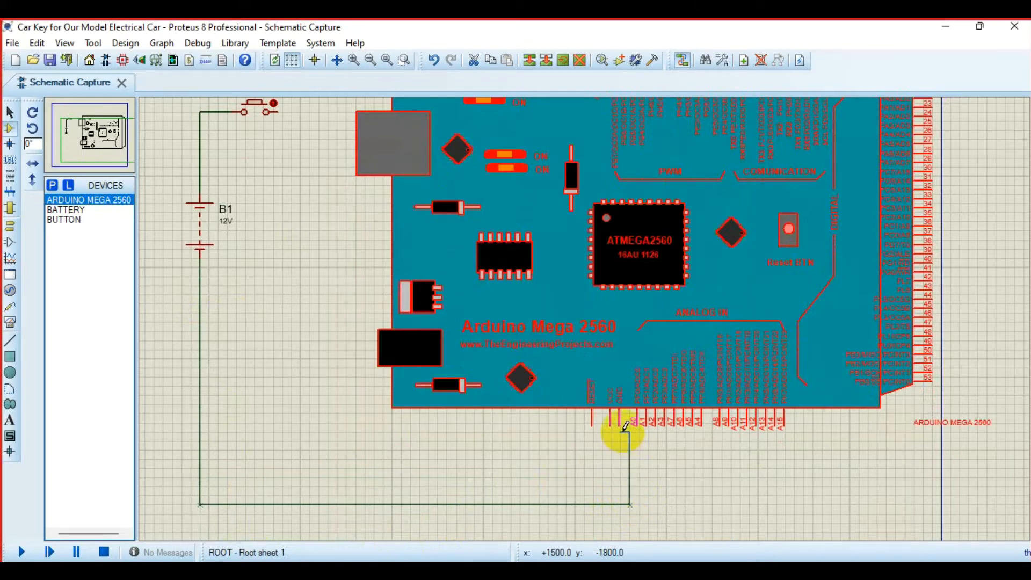
pyautogui.click(621, 421)
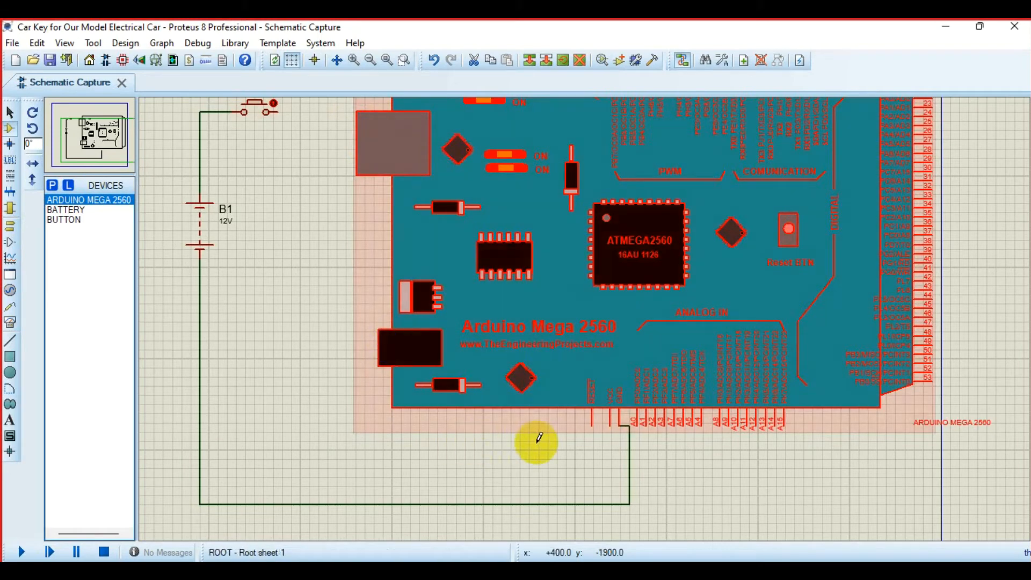
# Wire the button's free right terminal to the Arduino's VCC pin, routing it down beside and beneath the board
pyautogui.click(273, 106)
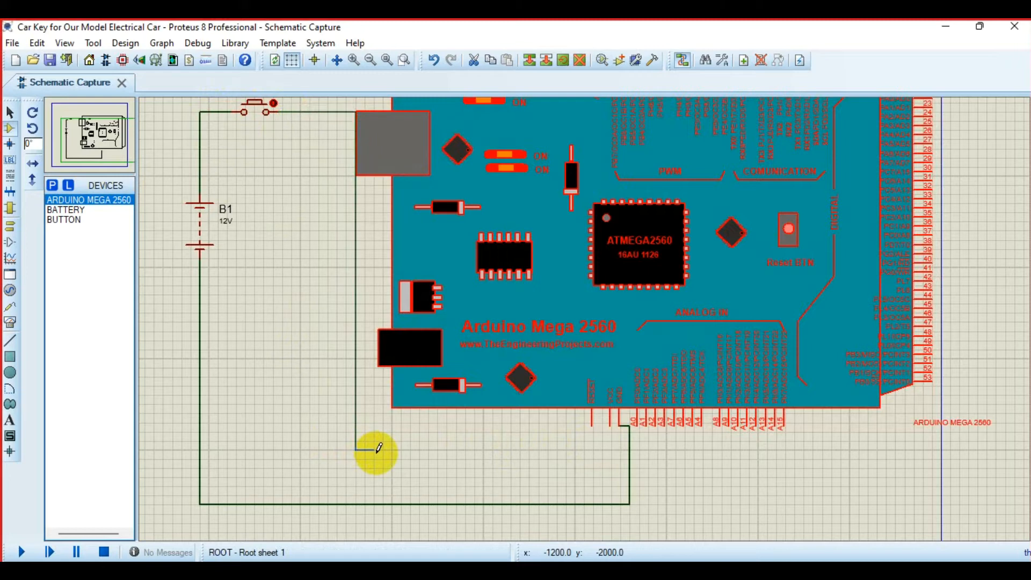
pyautogui.click(356, 449)
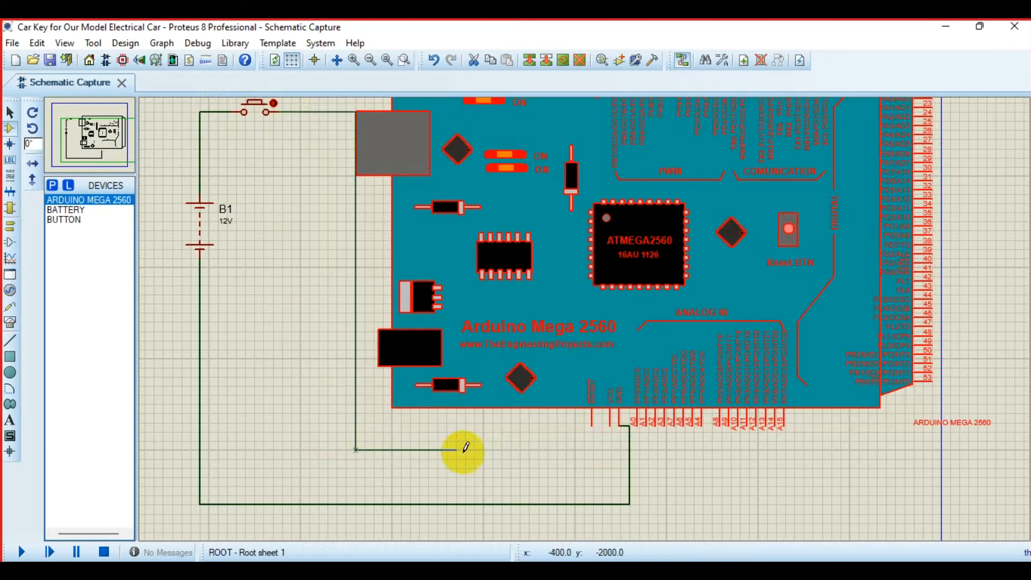
pyautogui.click(611, 423)
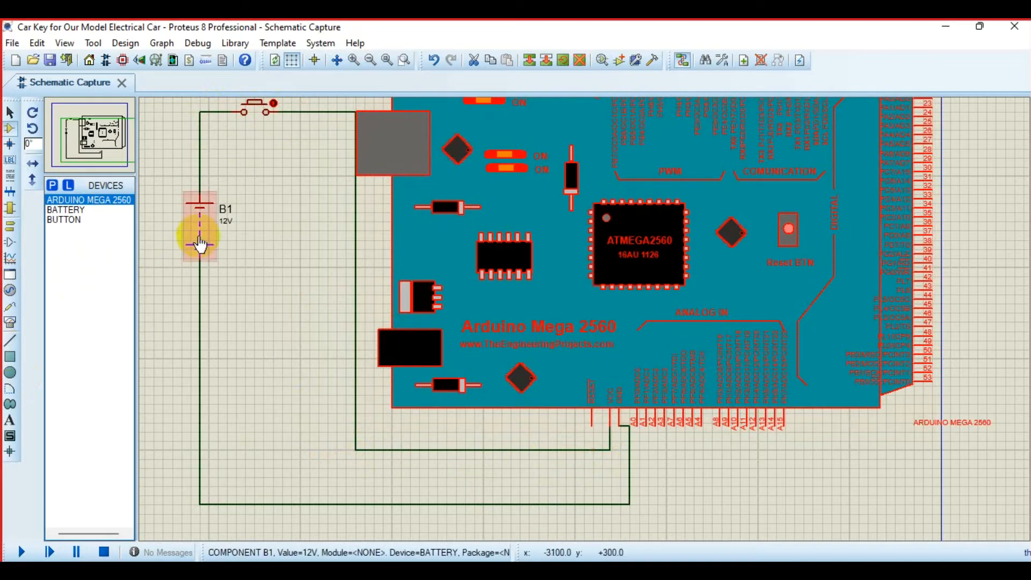
# Set the value of battery B1 to 5V
pyautogui.click(221, 219)
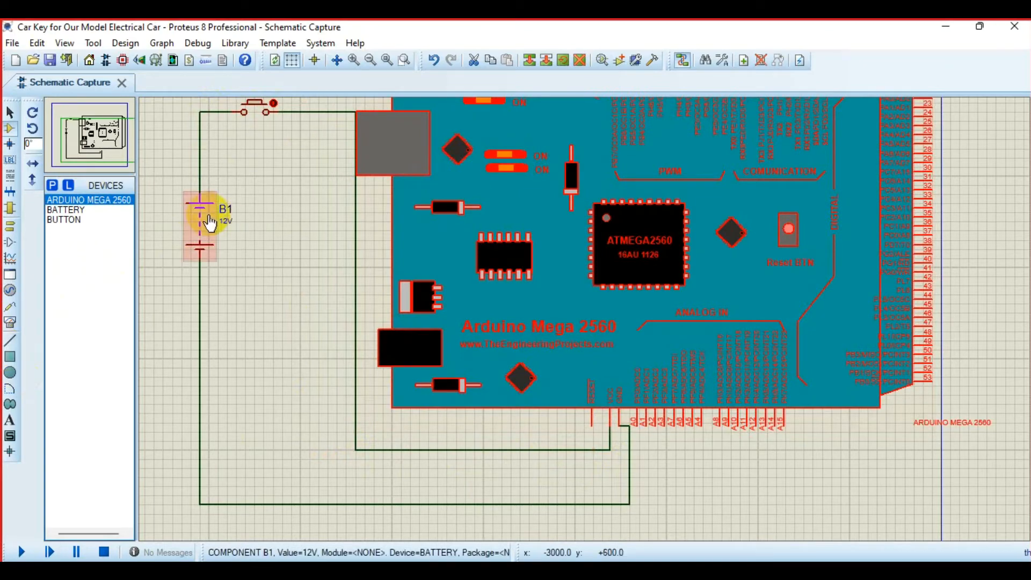
pyautogui.doubleClick(217, 229)
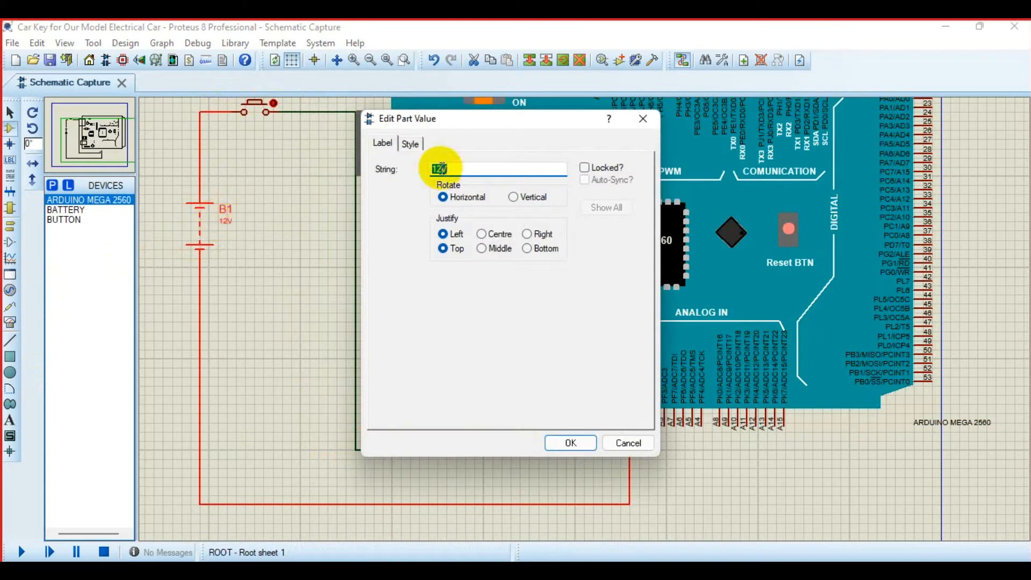
pyautogui.write('5V')
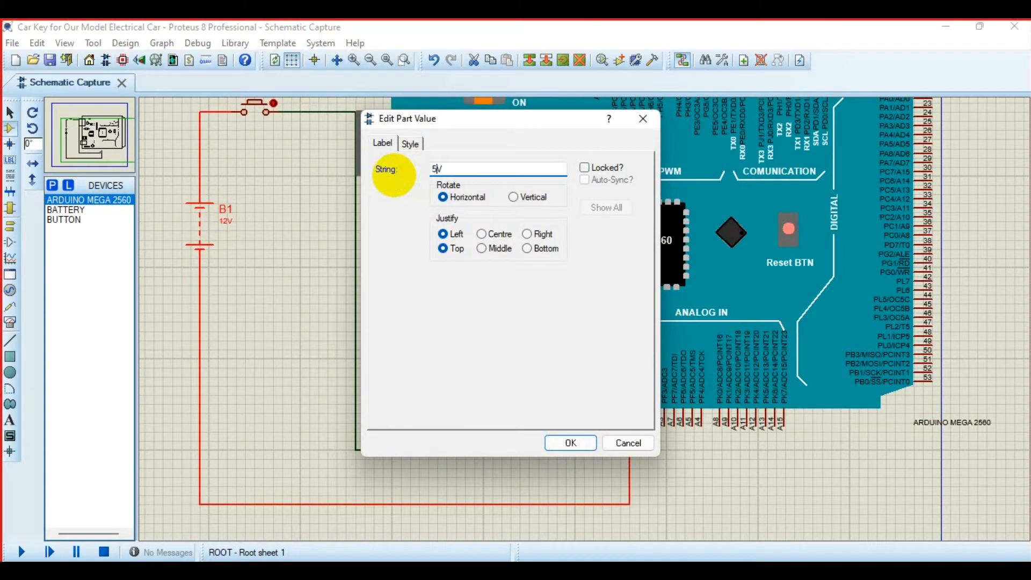
pyautogui.click(569, 443)
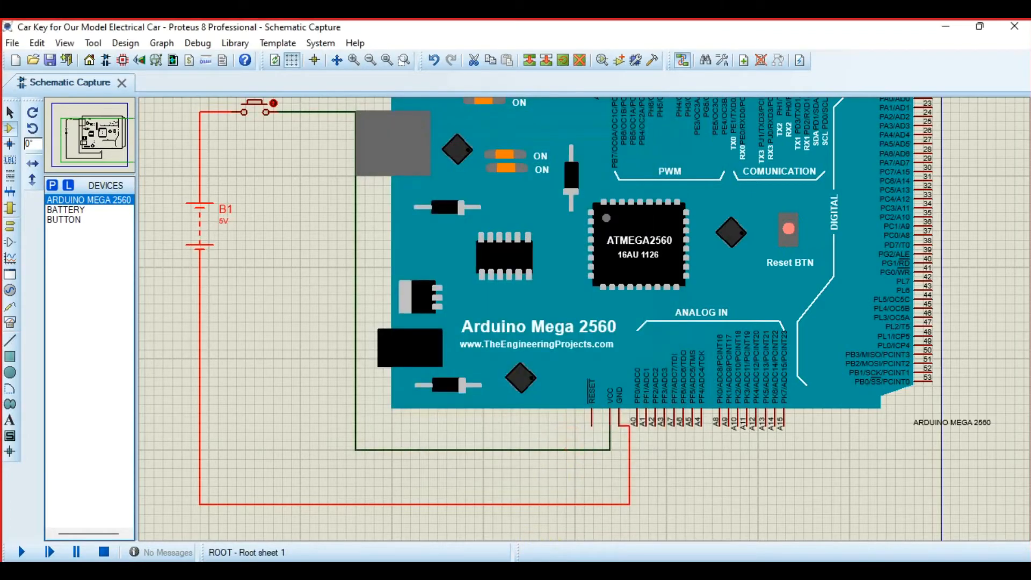
pyautogui.hotkey('alt', 'Tab')
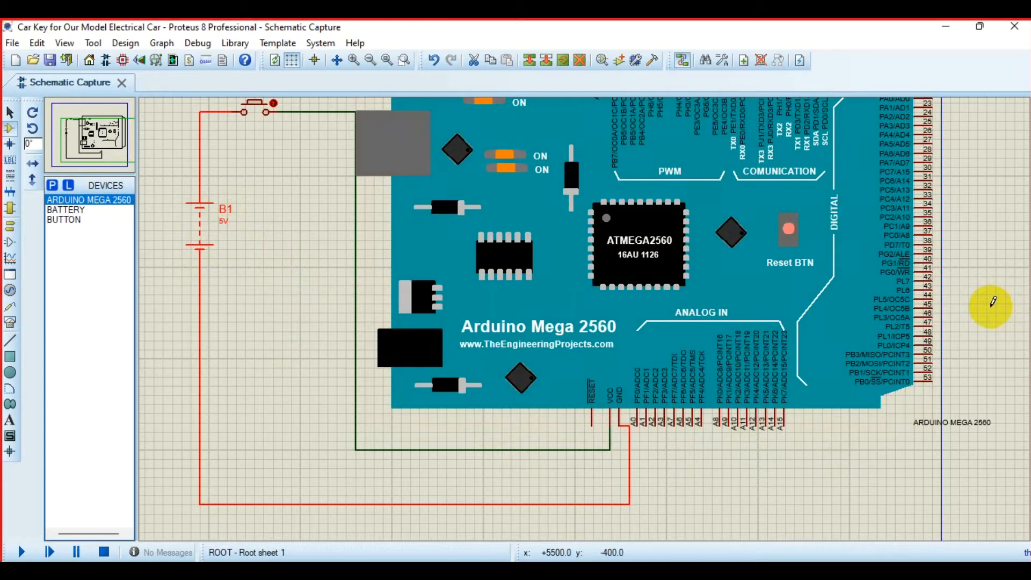
pyautogui.click(908, 225)
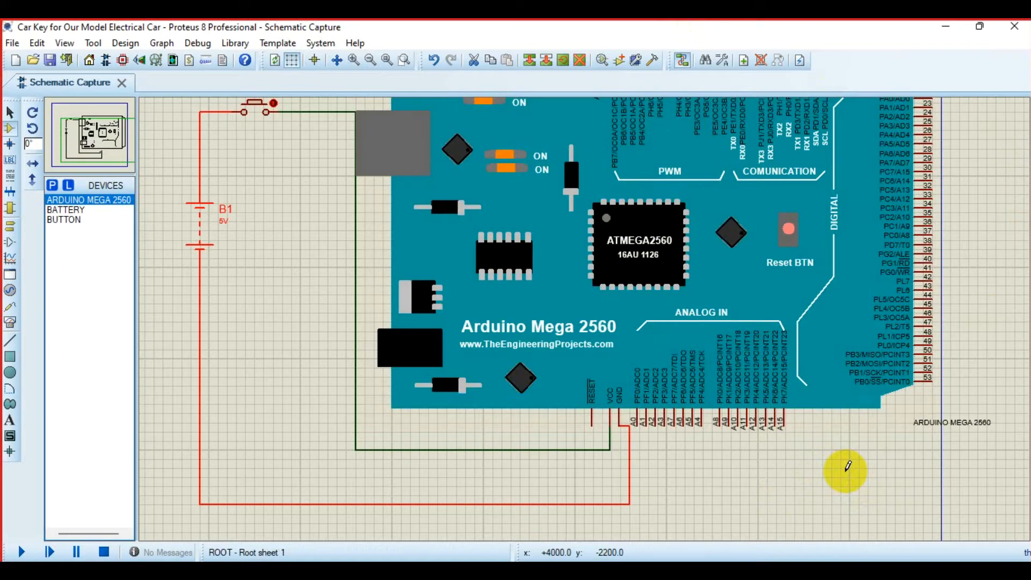
pyautogui.click(553, 290)
pyautogui.click(798, 490)
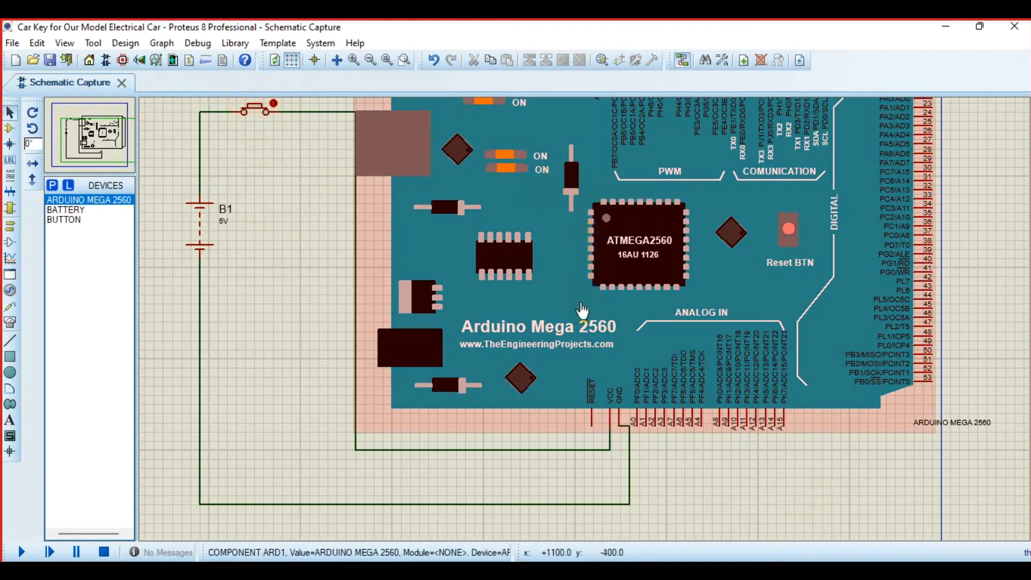
pyautogui.click(367, 293)
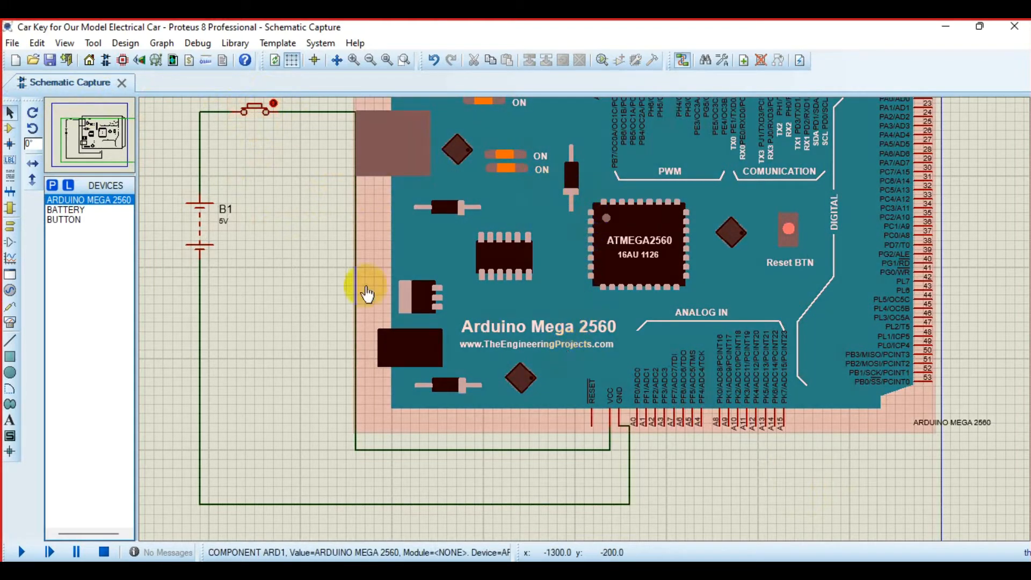
pyautogui.click(263, 260)
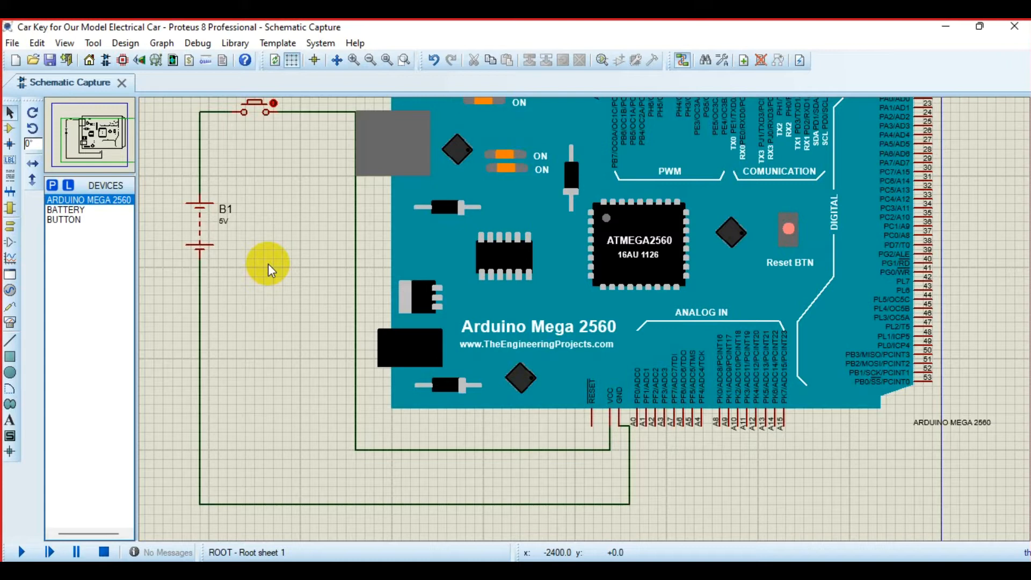
# Delete the Arduino Mega 2560 board together with its attached wires
pyautogui.click(491, 224)
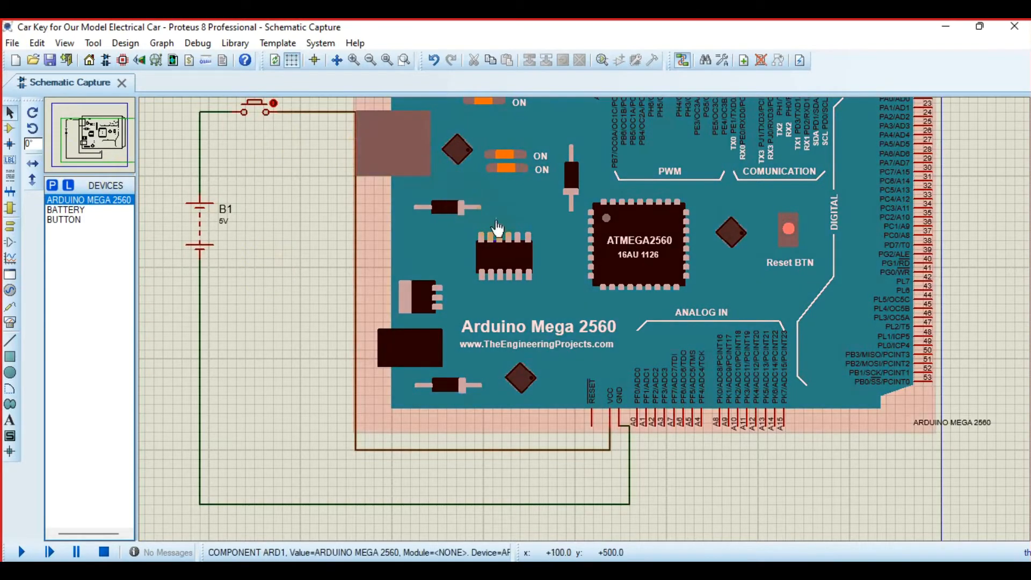
pyautogui.press('Delete')
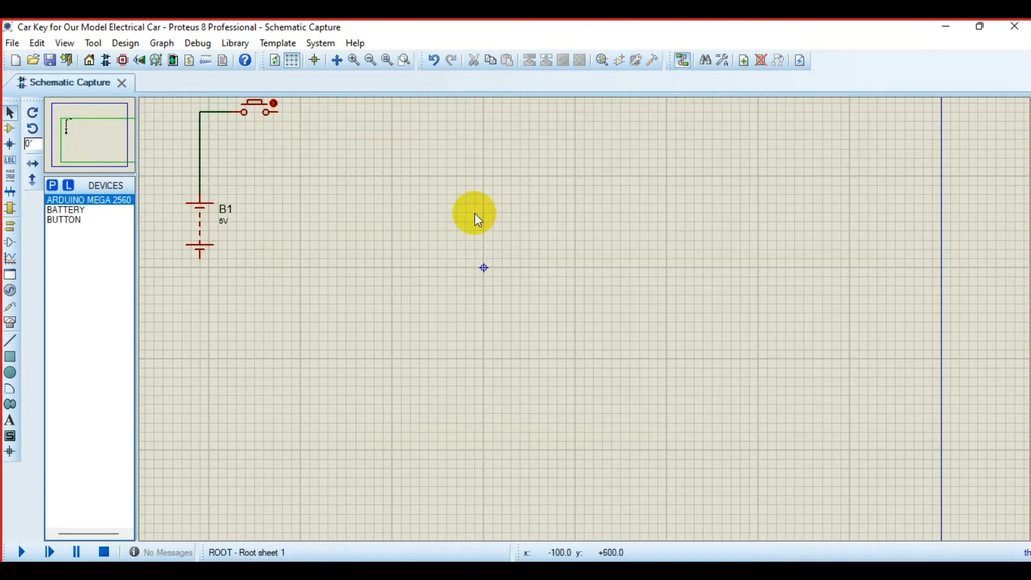
# Find the animated RELAY device with the keyword "relay" and place it to the right of the battery, below the button
pyautogui.moveTo(83, 134); pyautogui.dragTo(93, 127)
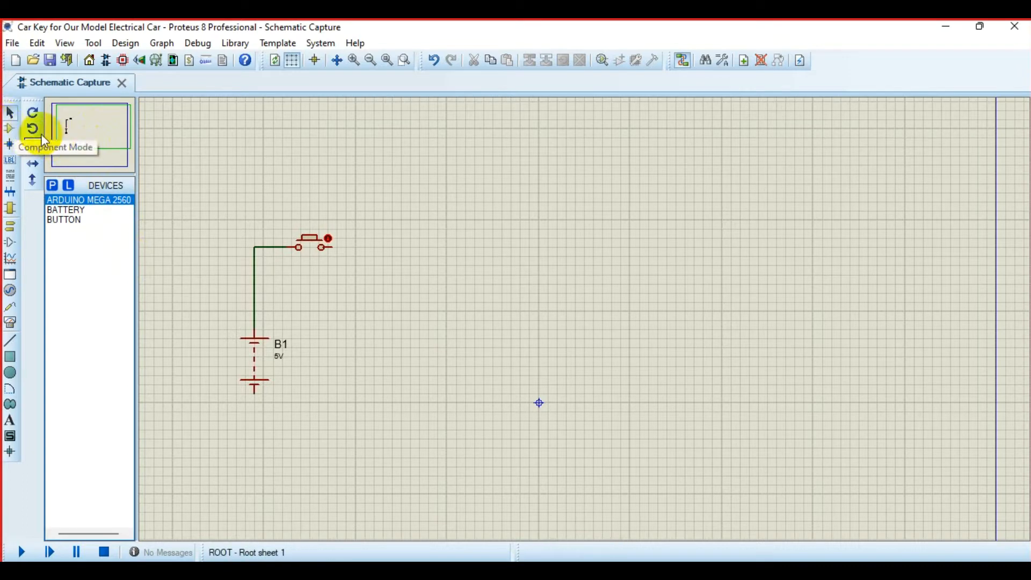
pyautogui.click(10, 128)
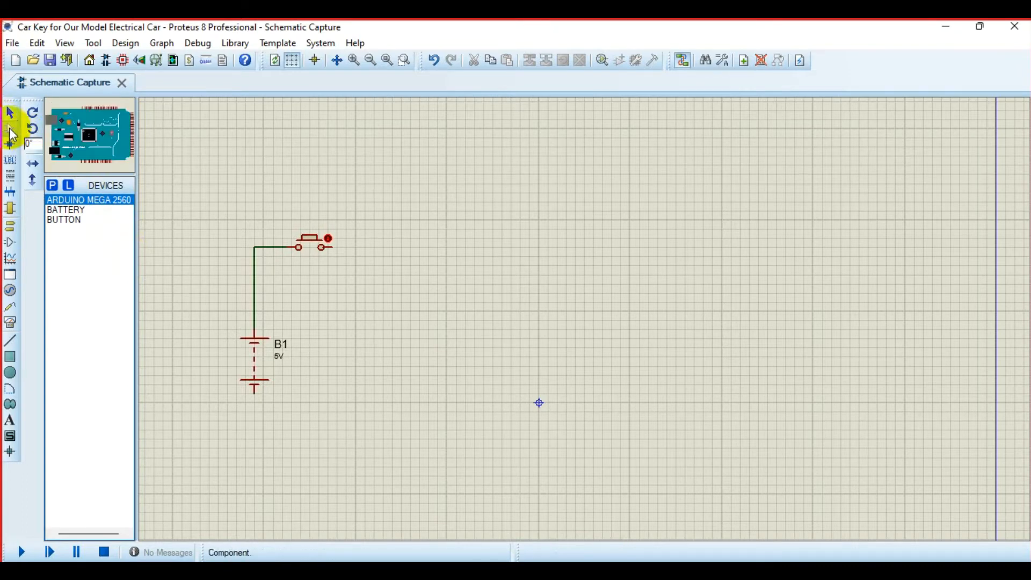
pyautogui.click(53, 186)
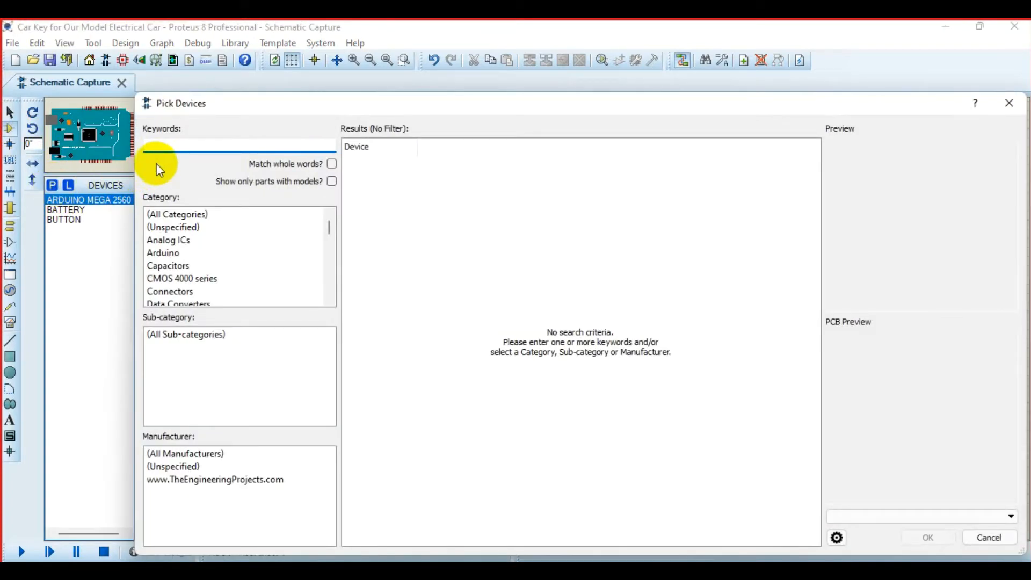
pyautogui.write('relay')
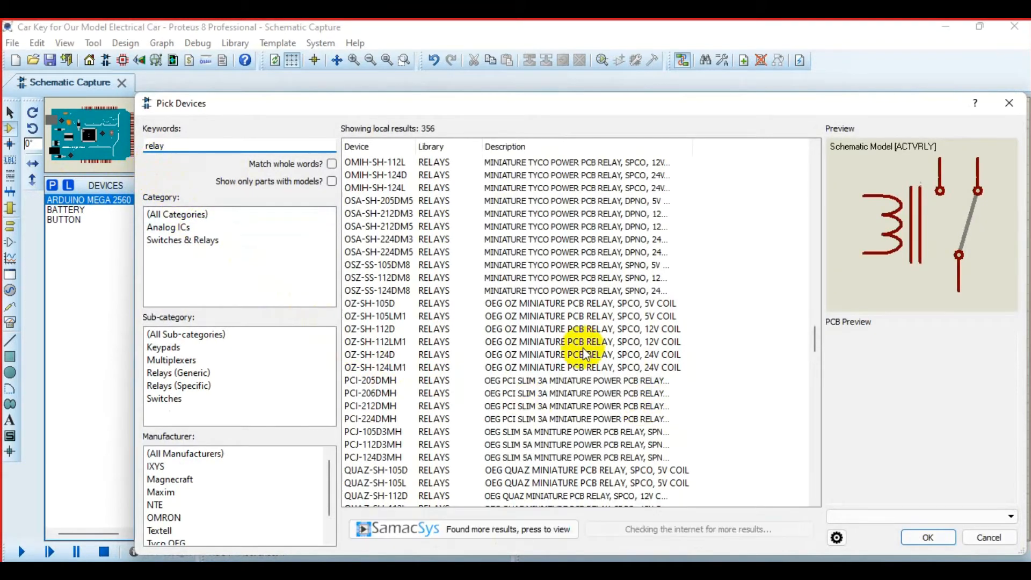
pyautogui.scroll(-3, 564, 338)
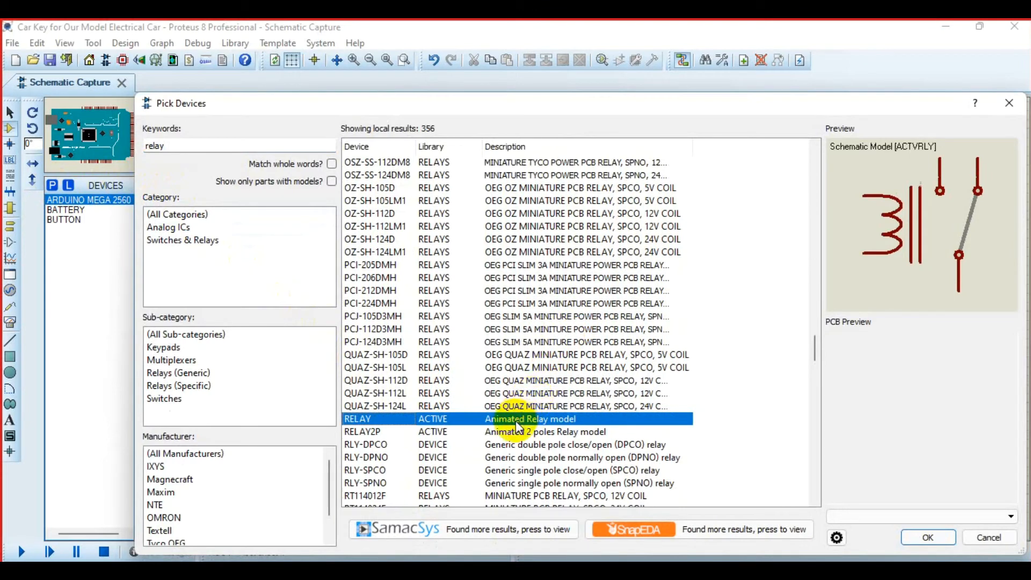
pyautogui.click(929, 538)
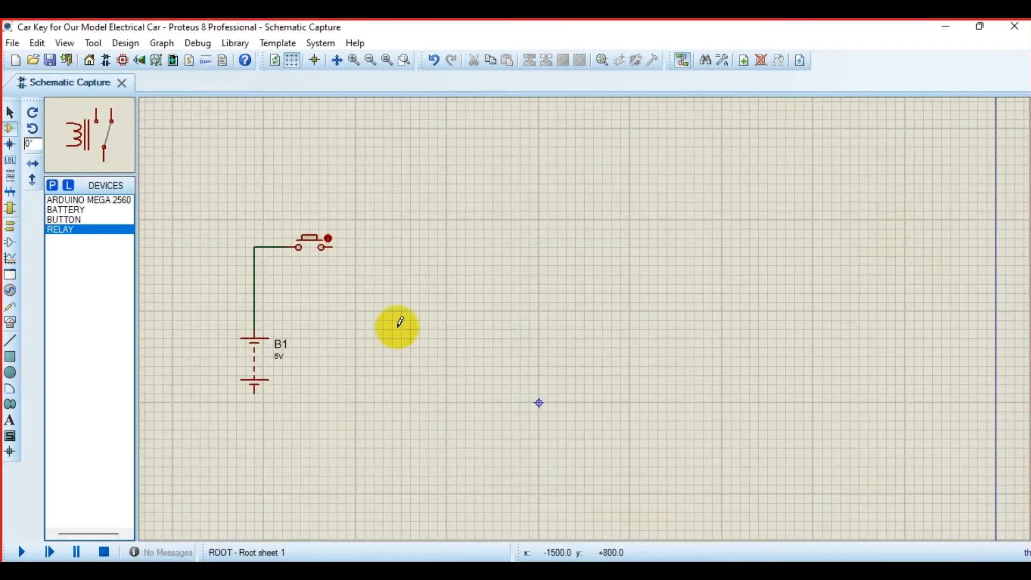
pyautogui.click(428, 308)
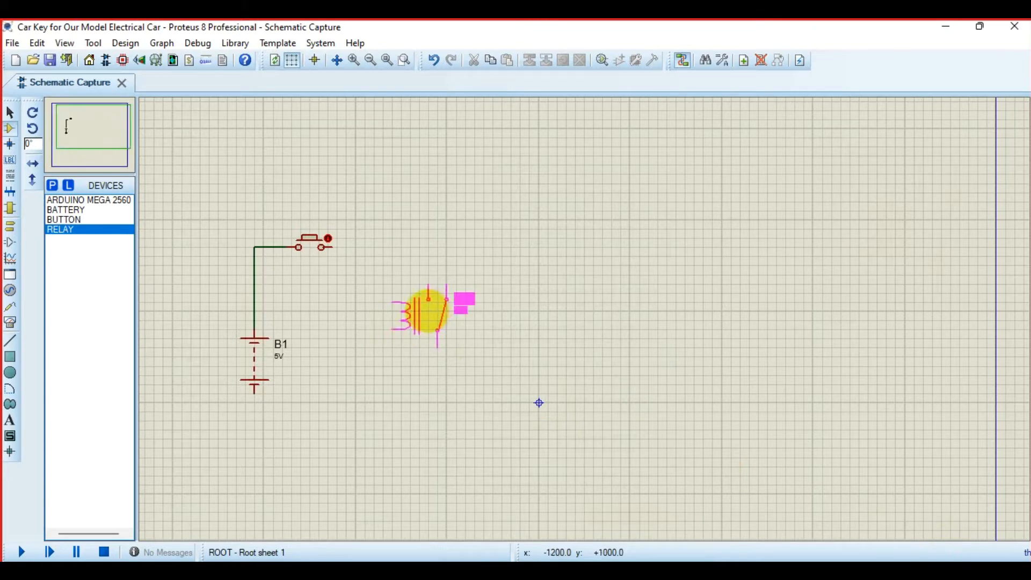
pyautogui.click(428, 310)
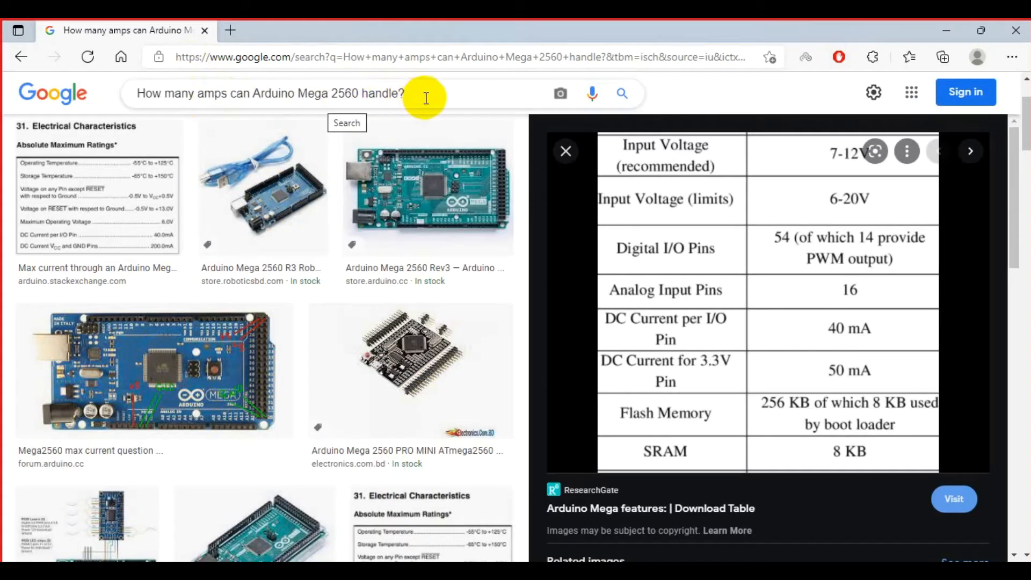
# Switch to the browser, search Google Images for "relay" and examine the terminal diagram in "Introduction to Relay - The Engineering Projects"
pyautogui.moveTo(426, 95); pyautogui.dragTo(104, 89)
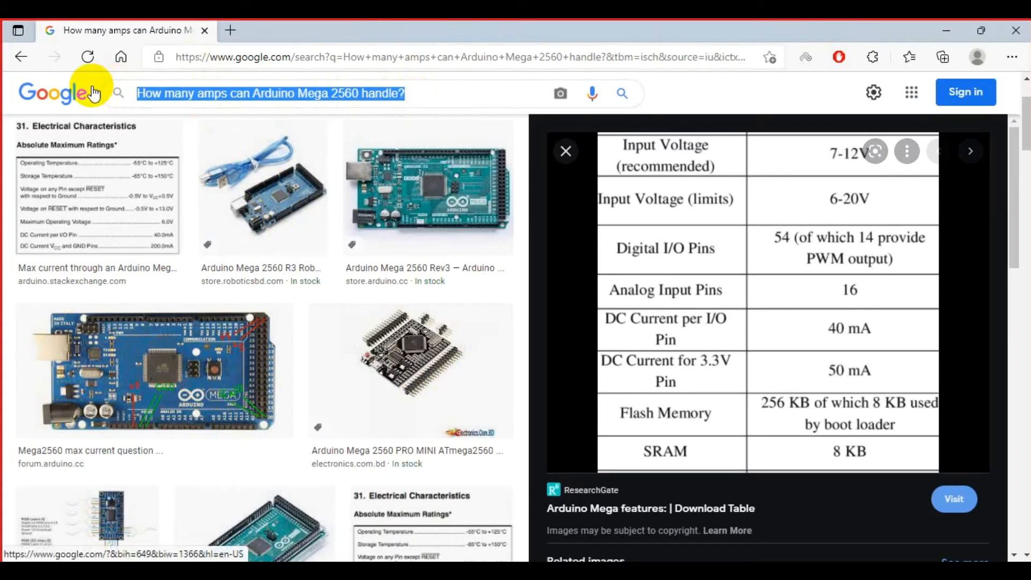
pyautogui.write('relay')
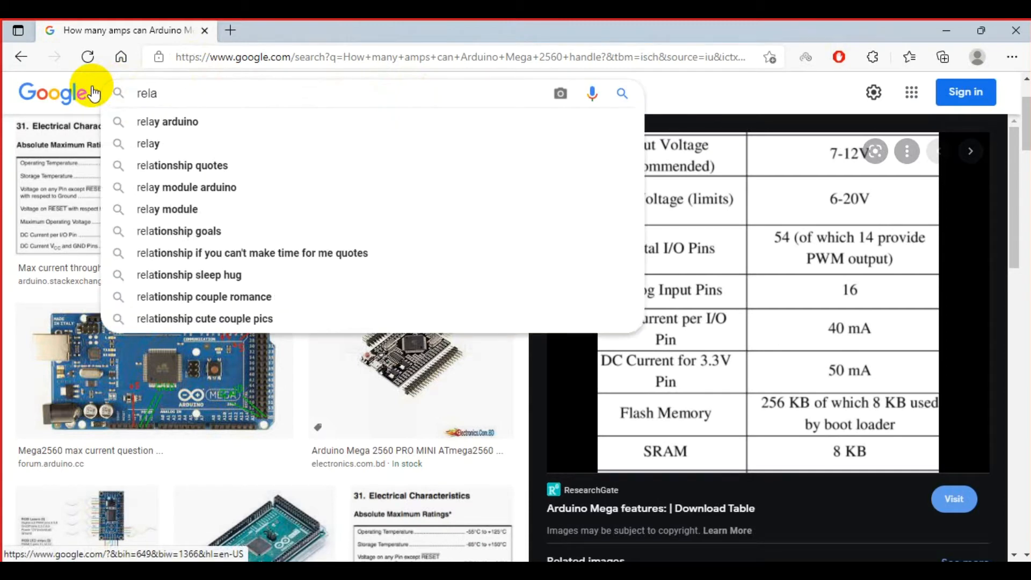
pyautogui.click(143, 144)
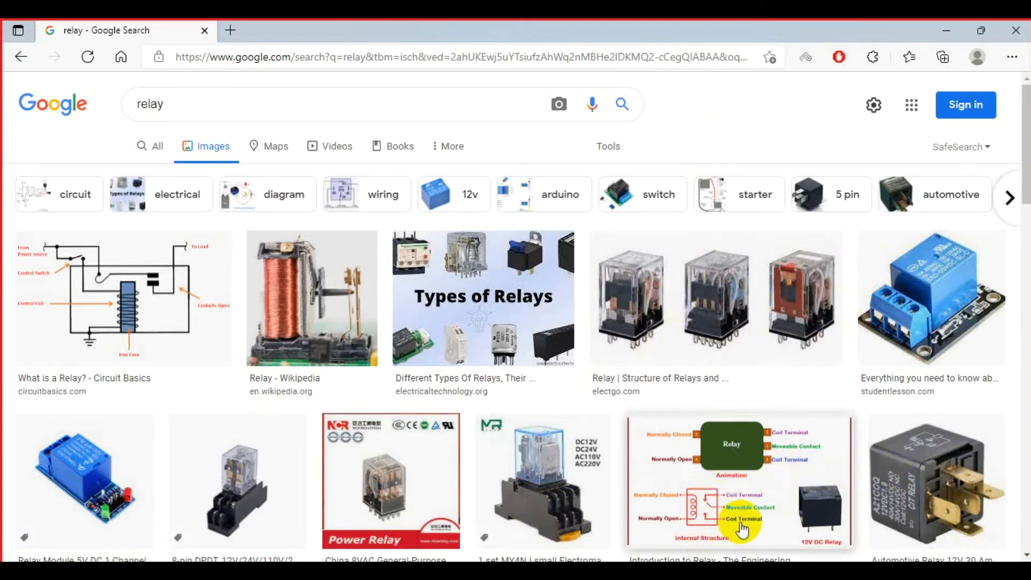
pyautogui.click(708, 485)
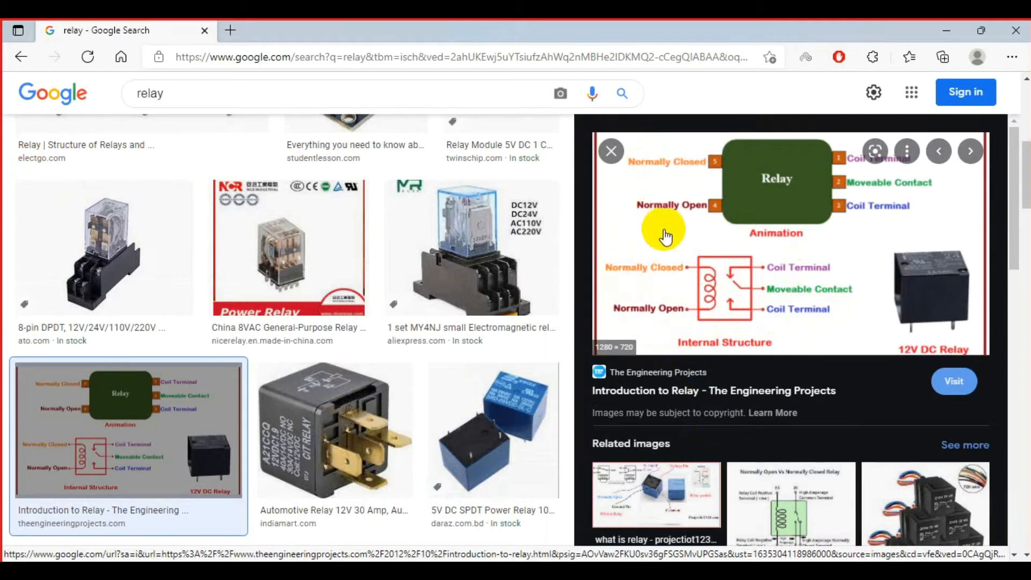
pyautogui.click(760, 212)
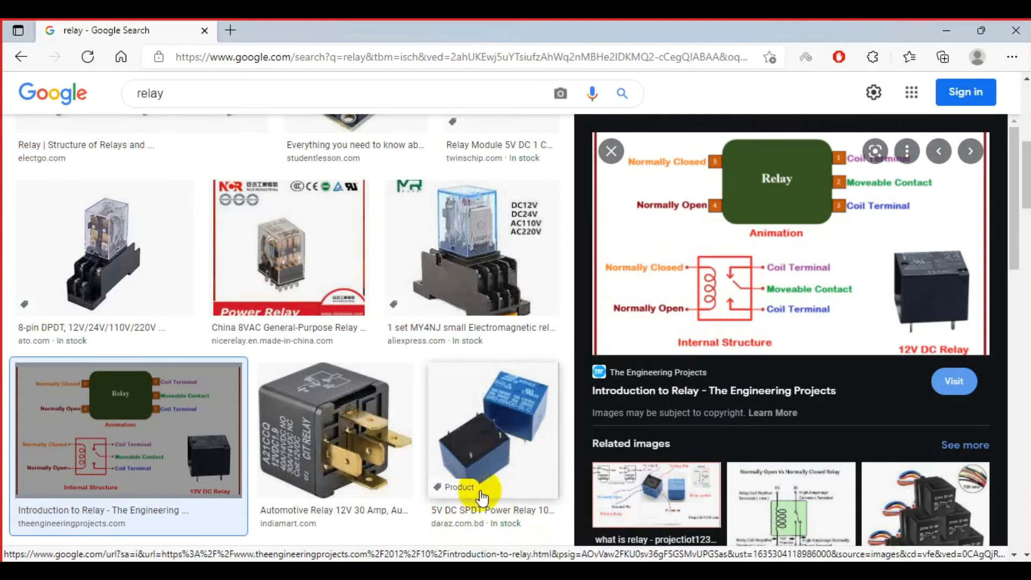
# Look through the other relay images, including the 5V DC SPDT power relay and the related images
pyautogui.scroll(-3, 453, 498)
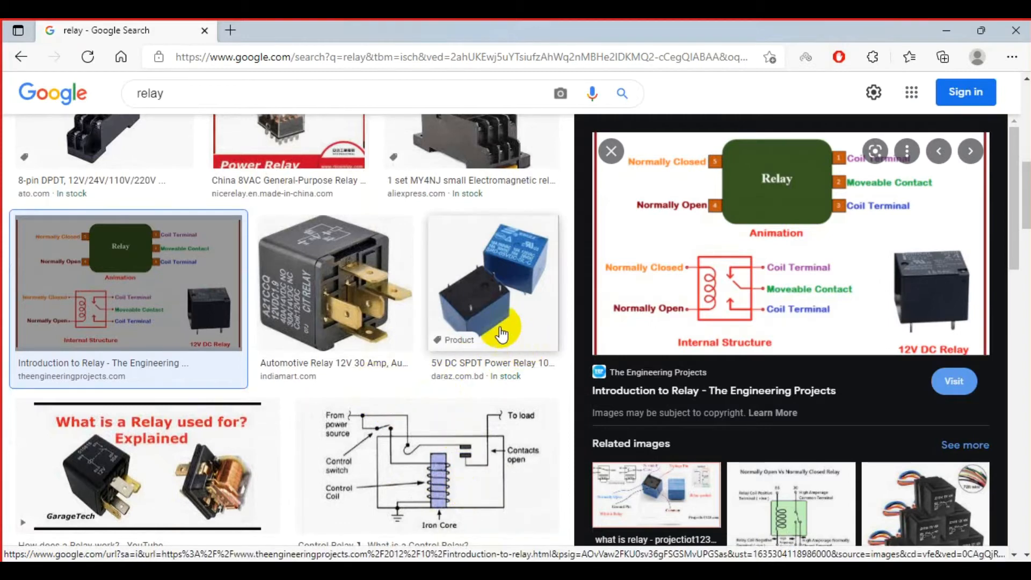
pyautogui.click(472, 317)
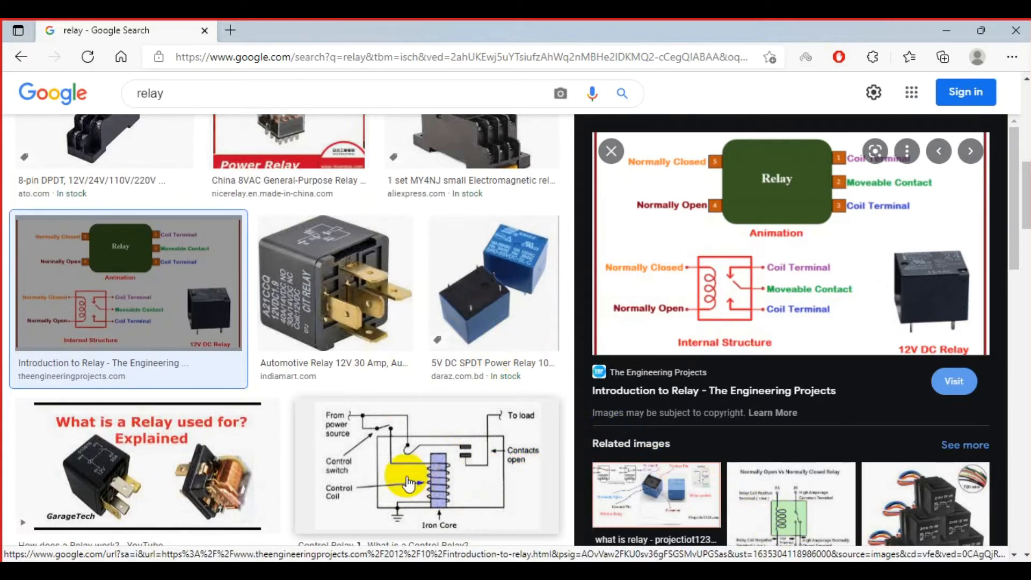
pyautogui.scroll(-4, 284, 444)
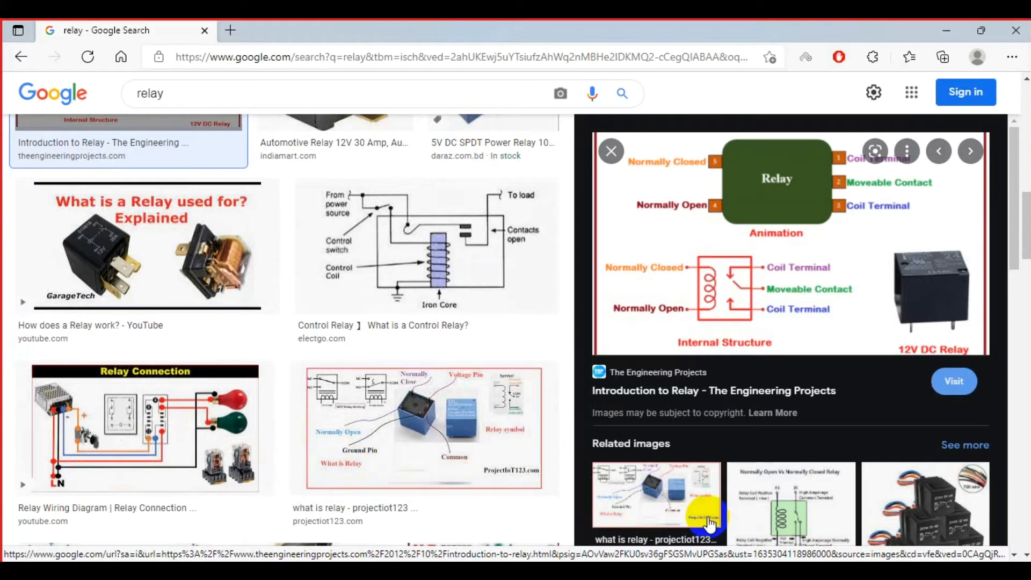
pyautogui.scroll(-4, 700, 502)
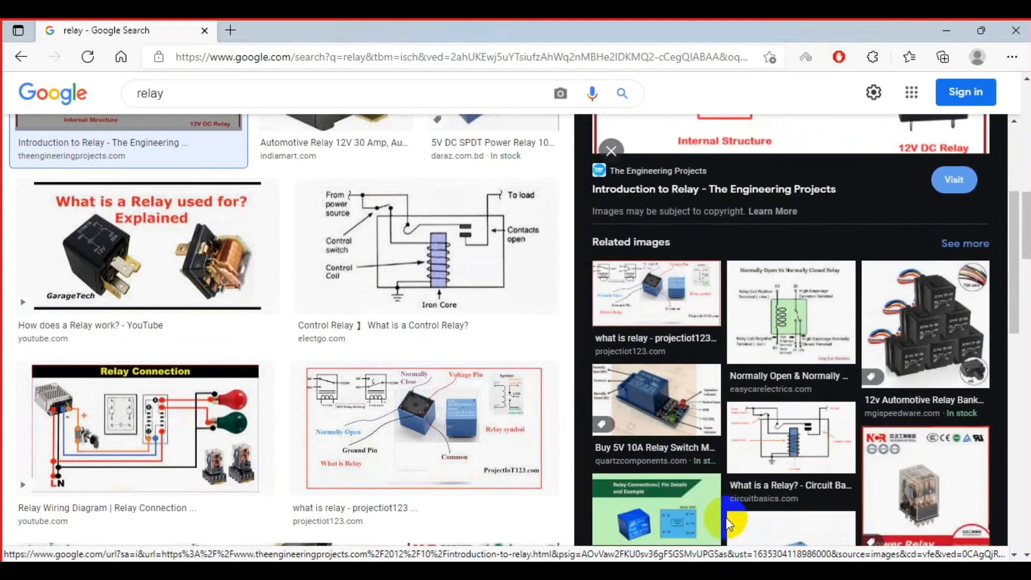
pyautogui.scroll(5, 537, 438)
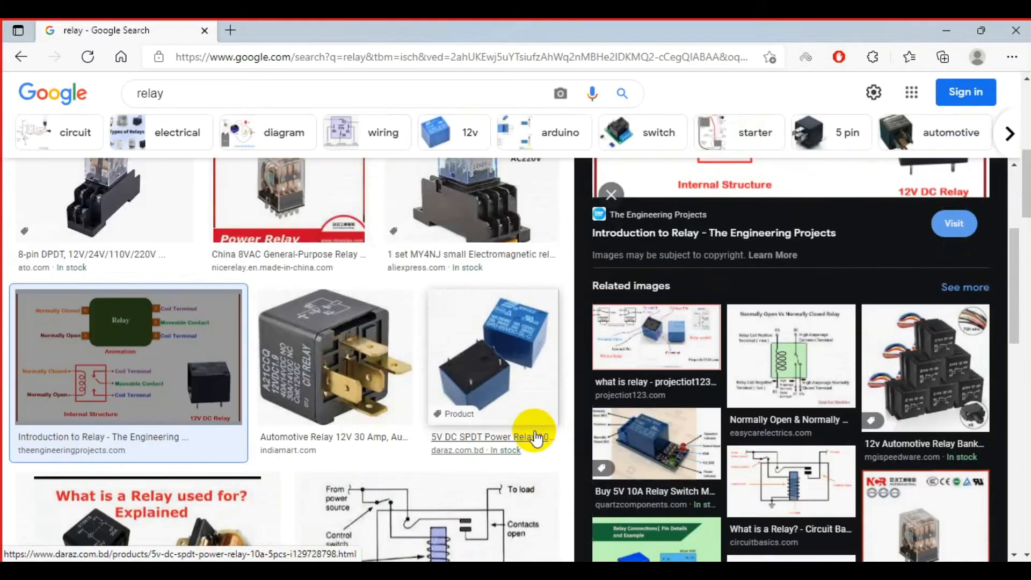
pyautogui.click(486, 370)
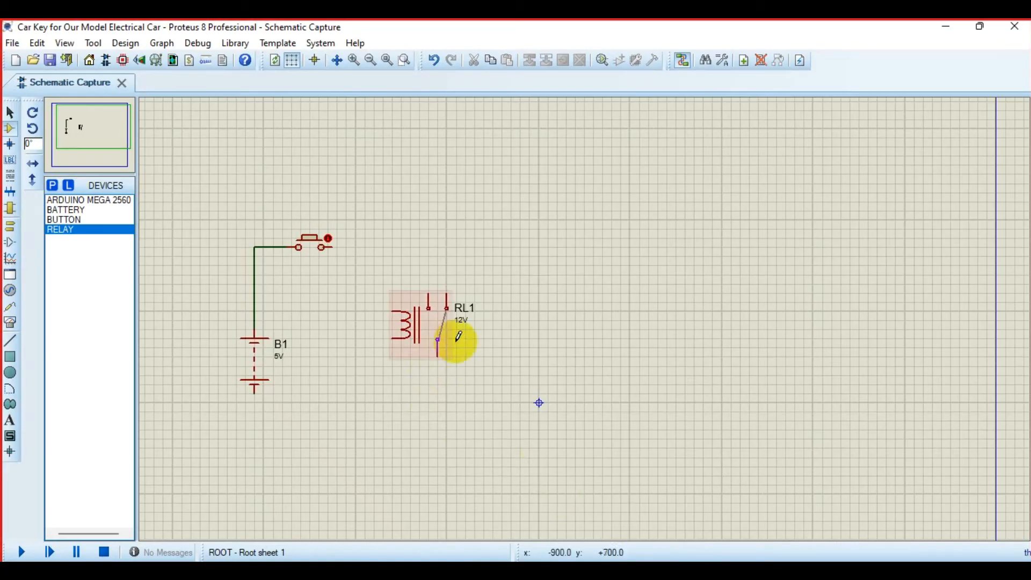
# Back in Proteus, wire the button's free terminal to the relay coil's upper pin and the battery's negative terminal to its lower pin
pyautogui.click(329, 242)
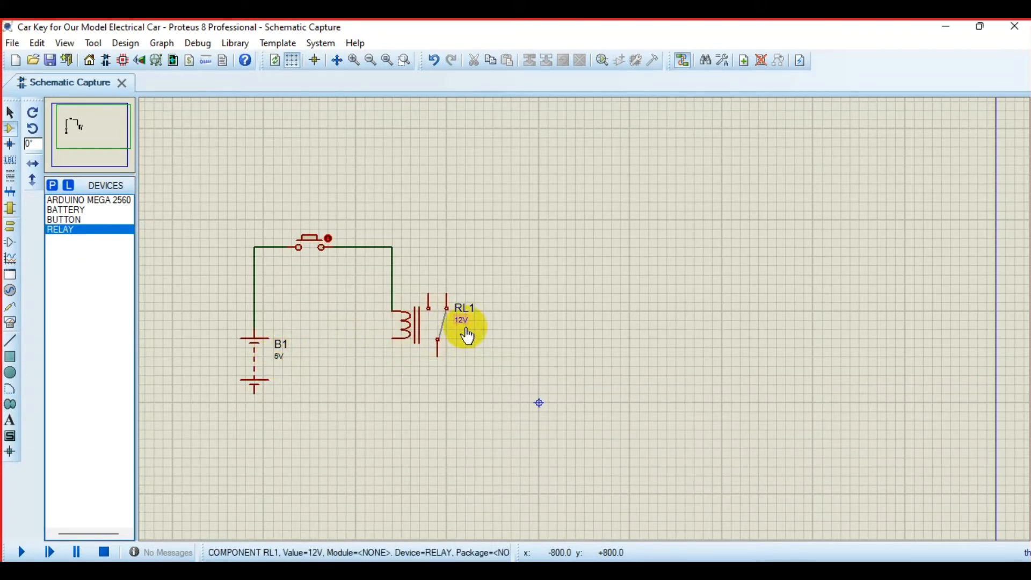
pyautogui.click(255, 401)
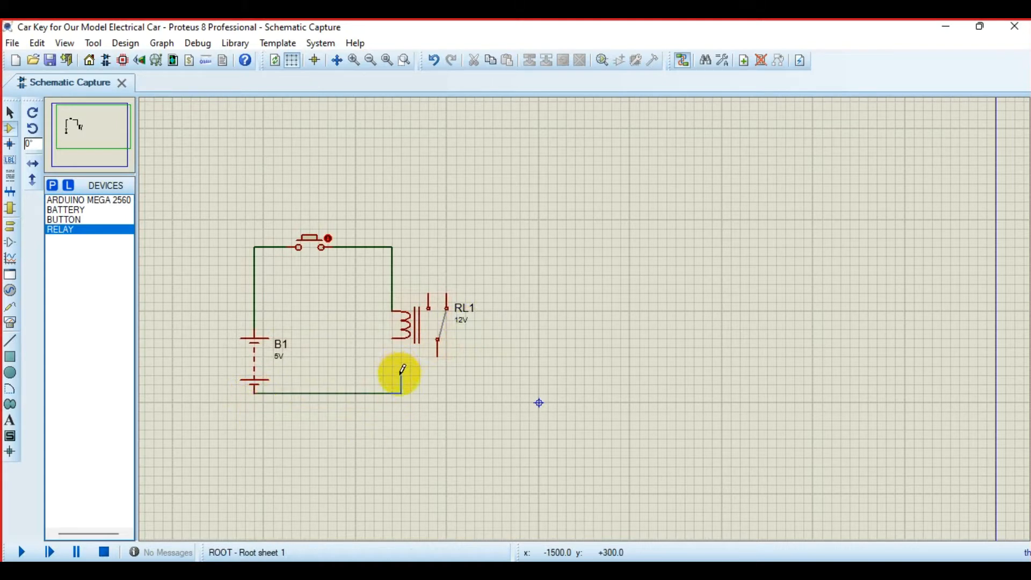
pyautogui.click(396, 337)
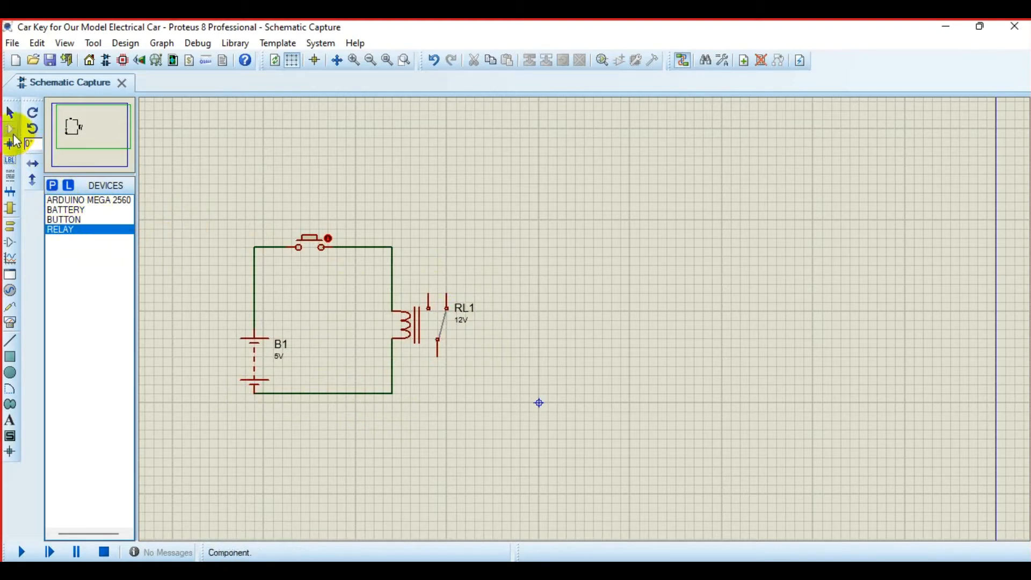
# Find the animated LAMP with the keyword "bulb", place it above and right of the relay, and wire its upper pin to the relay's upper-left contact
pyautogui.click(52, 185)
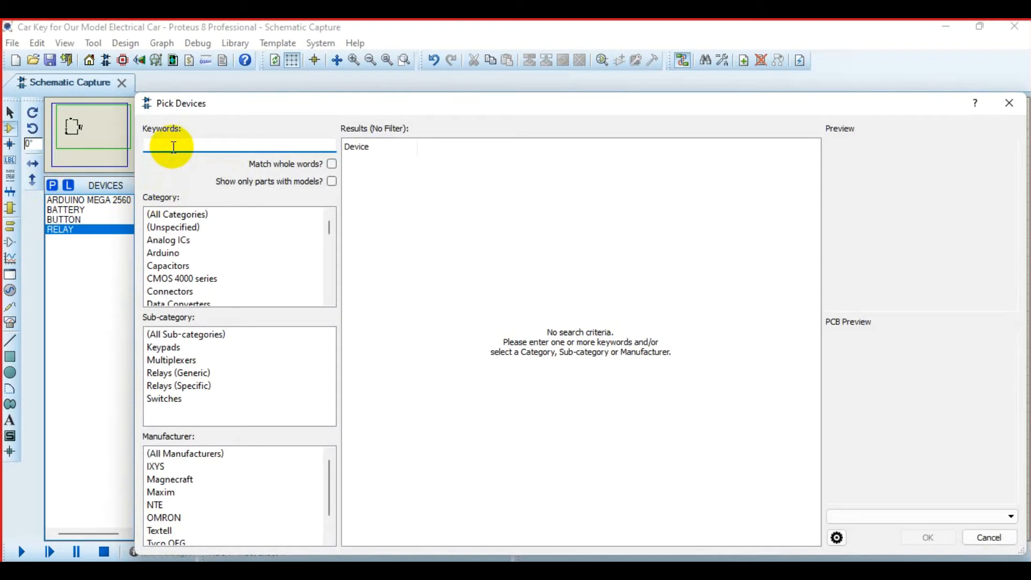
pyautogui.write('bu')
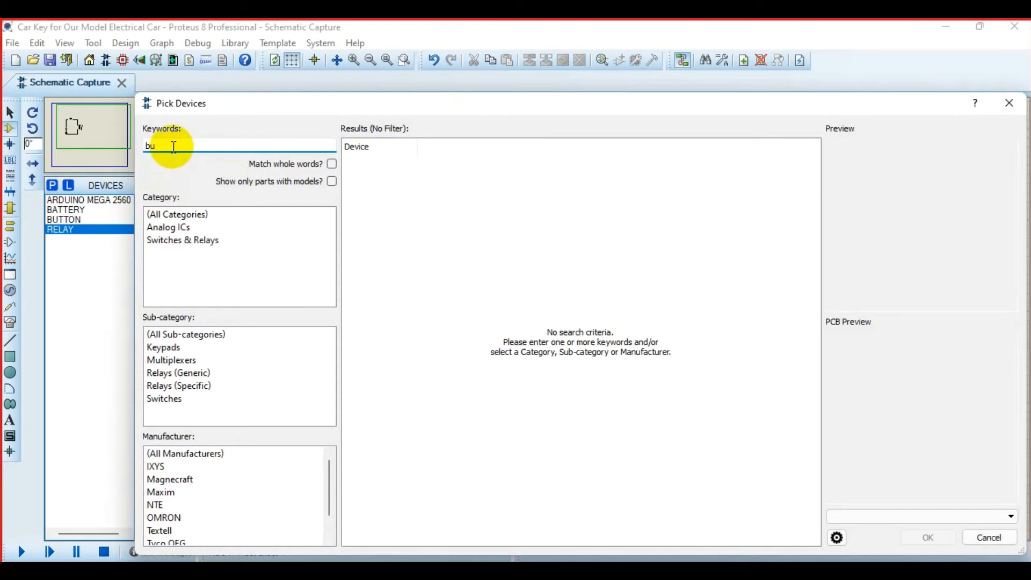
pyautogui.write('lb')
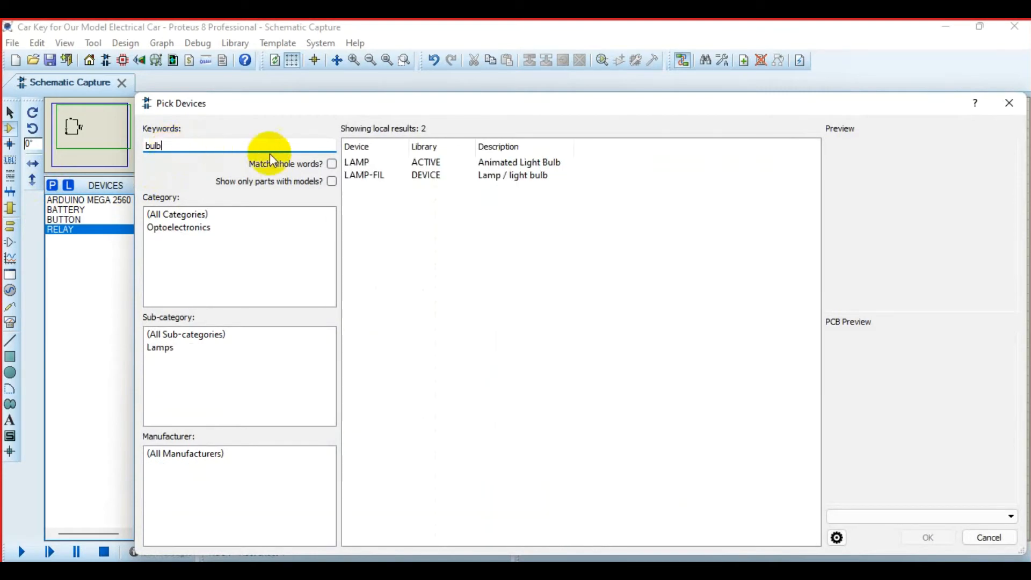
pyautogui.click(390, 161)
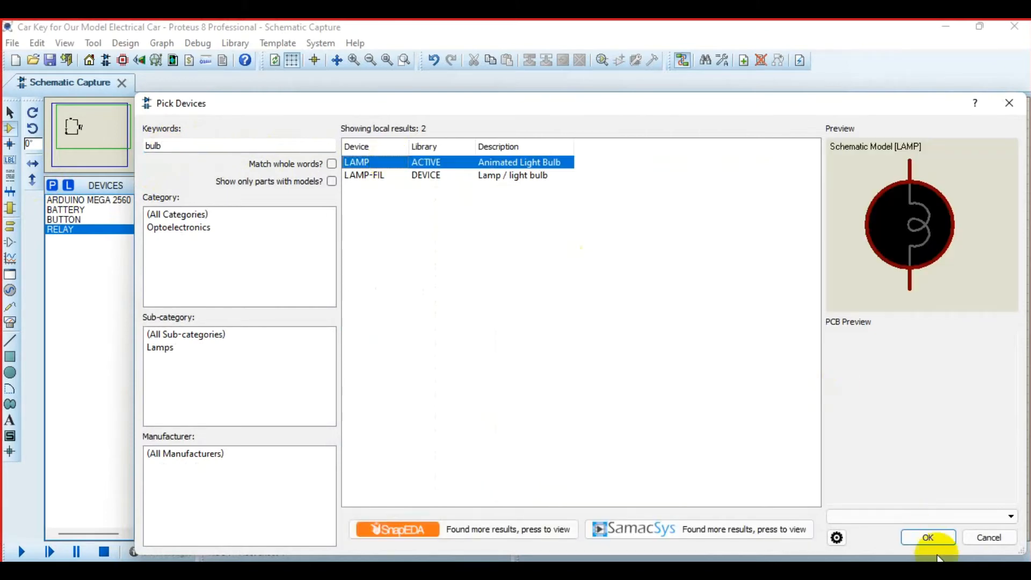
pyautogui.click(924, 538)
pyautogui.click(538, 246)
pyautogui.click(539, 247)
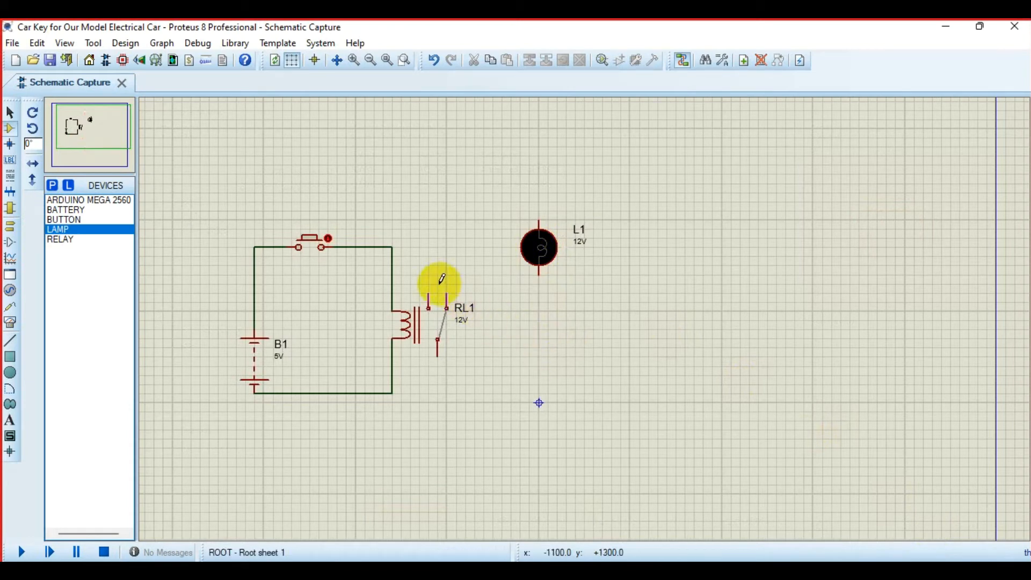
pyautogui.click(428, 296)
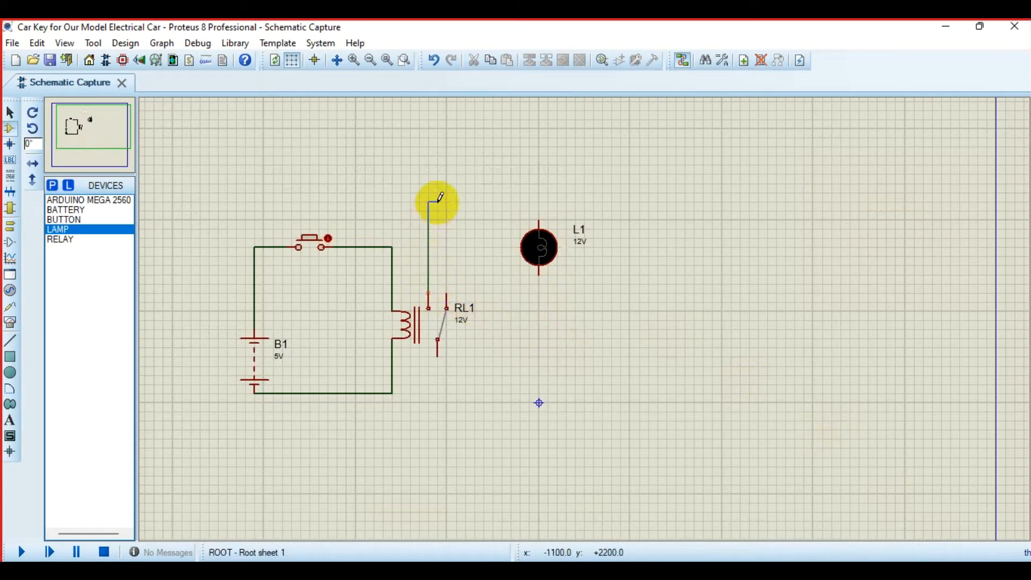
pyautogui.click(540, 216)
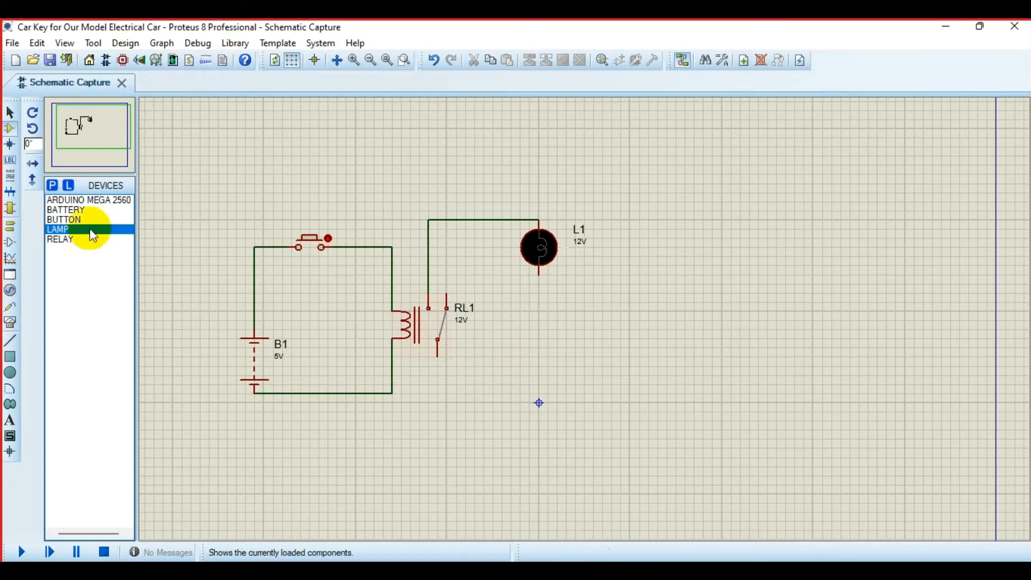
# Place a second battery below and right of the relay, wired between the relay's common contact and the lamp's lower pin
pyautogui.click(64, 210)
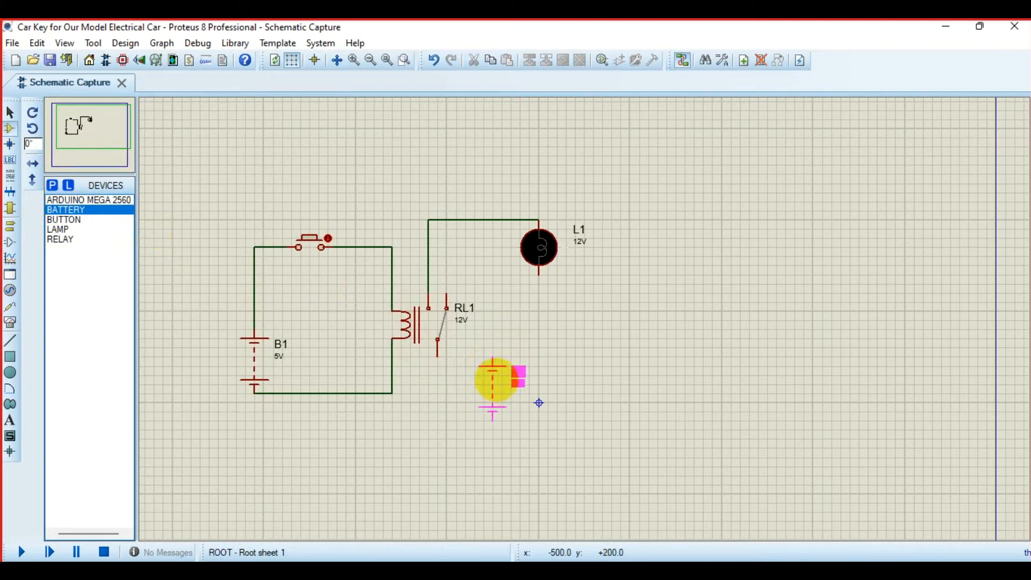
pyautogui.click(500, 379)
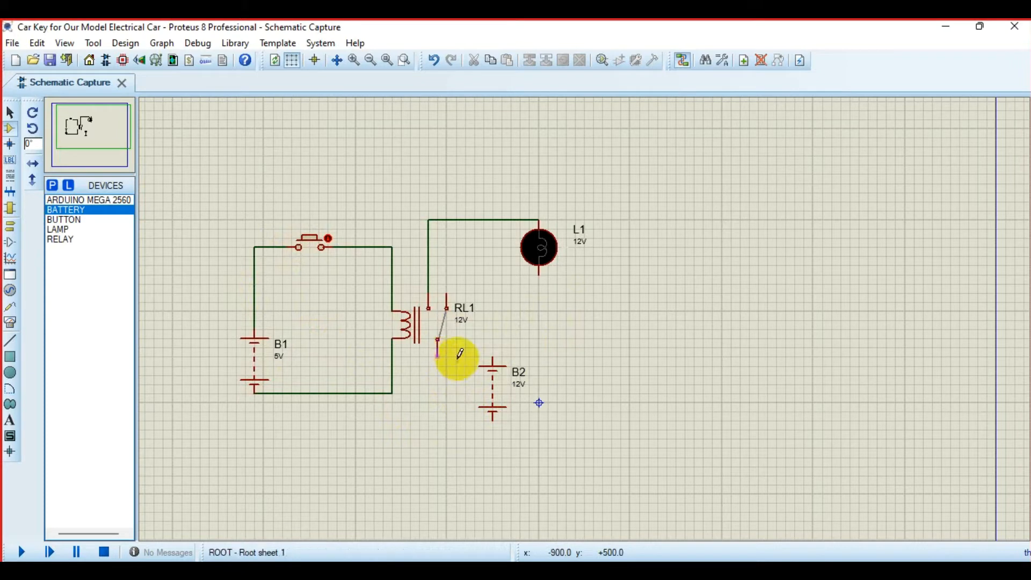
pyautogui.click(437, 355)
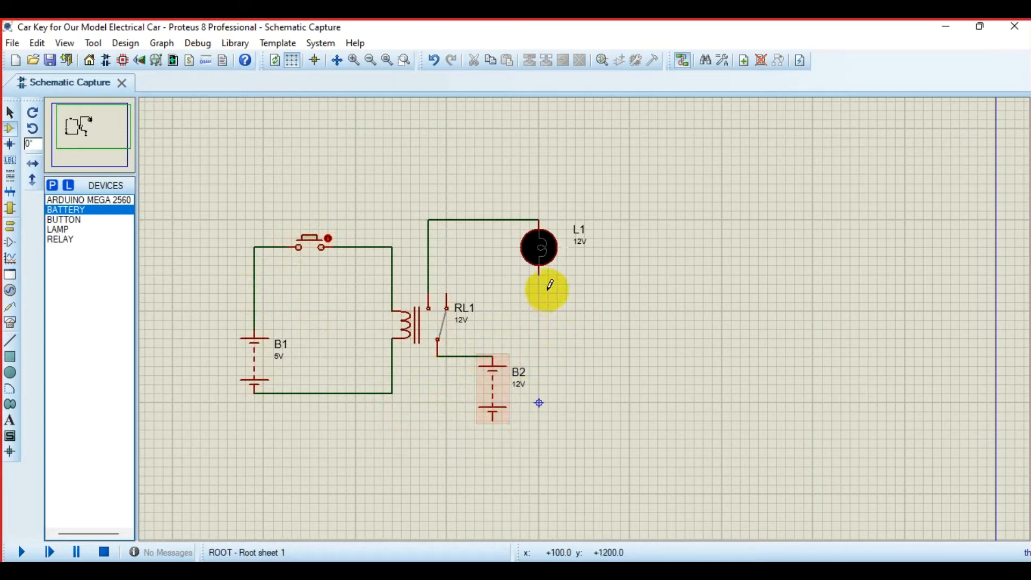
pyautogui.click(539, 271)
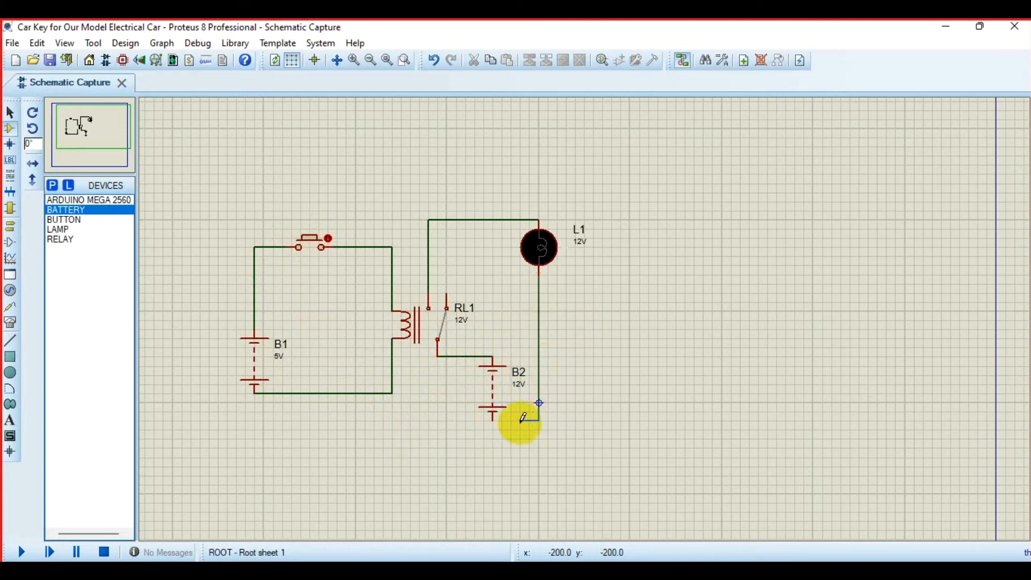
pyautogui.click(495, 420)
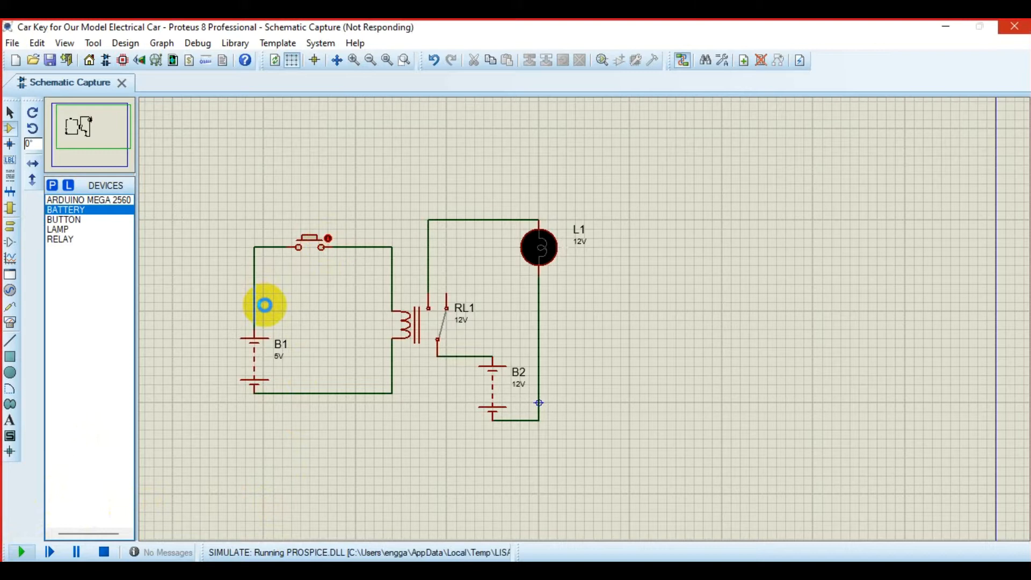
# Test the relay circuit in a simulation with the push button latched closed, and stop the simulation
pyautogui.click(324, 247)
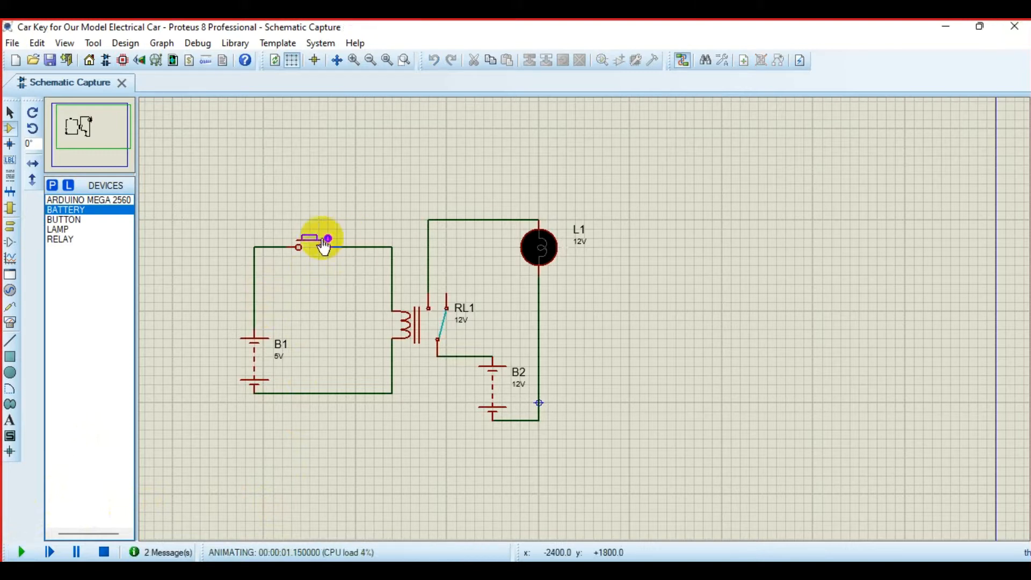
pyautogui.moveTo(329, 236); pyautogui.dragTo(290, 475)
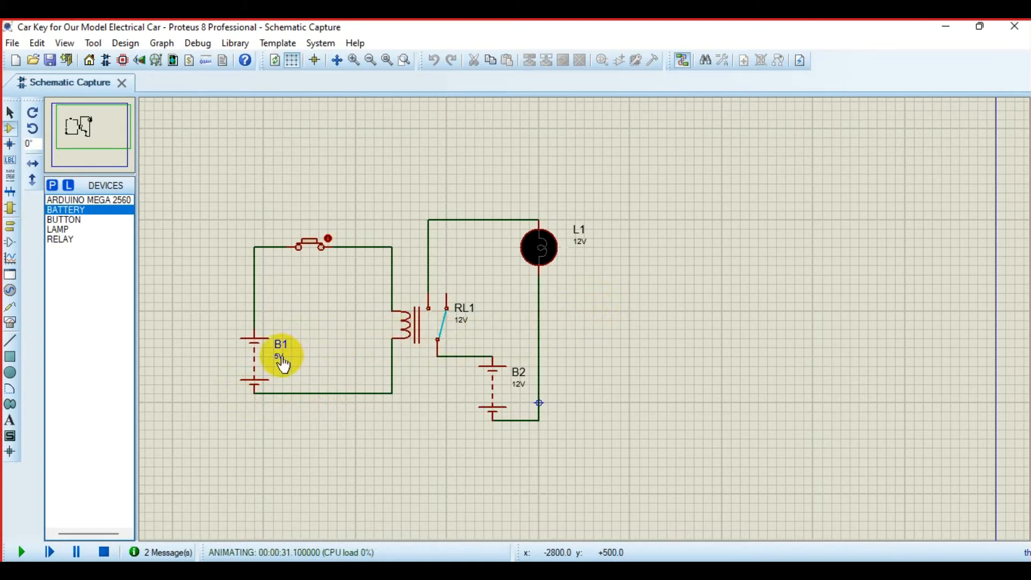
pyautogui.click(104, 552)
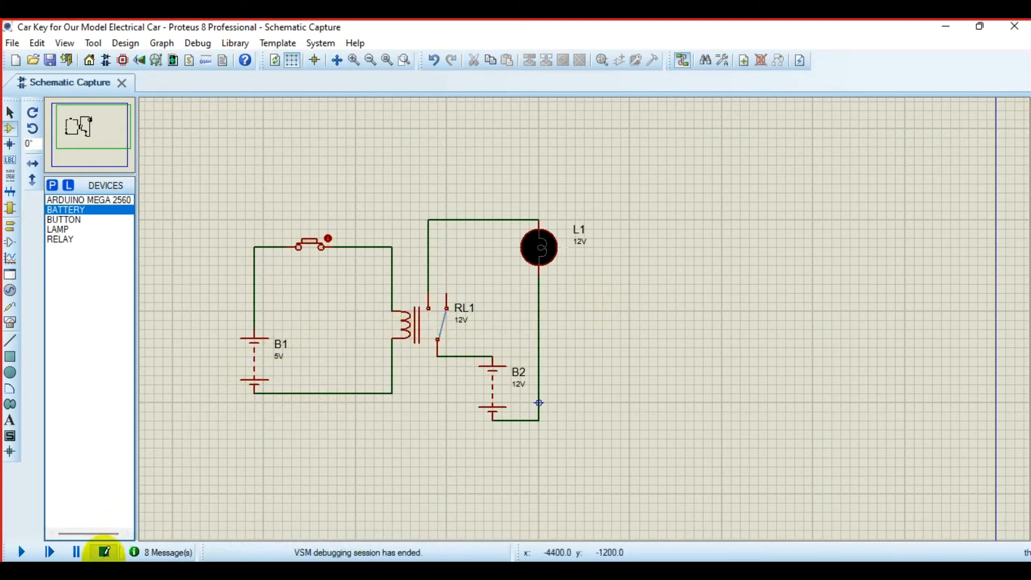
# Set the relay's part value to 5V
pyautogui.doubleClick(461, 321)
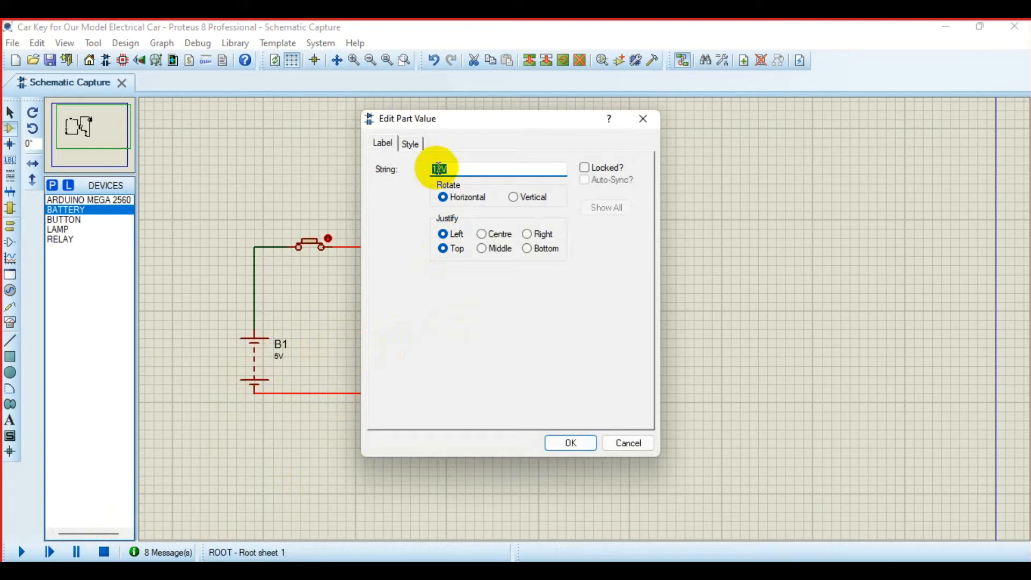
pyautogui.moveTo(441, 169); pyautogui.dragTo(425, 169)
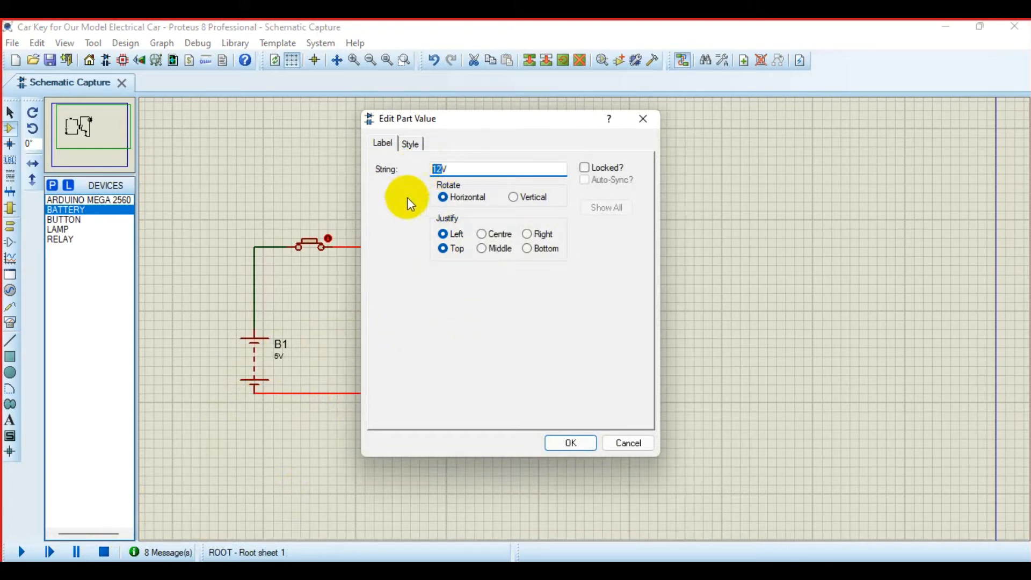
pyautogui.write('5V')
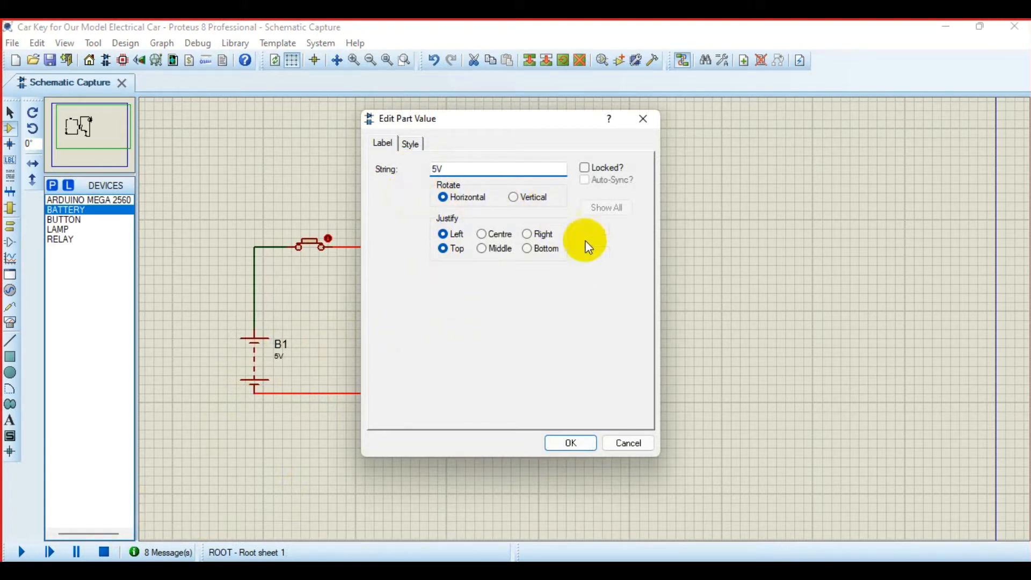
pyautogui.click(571, 444)
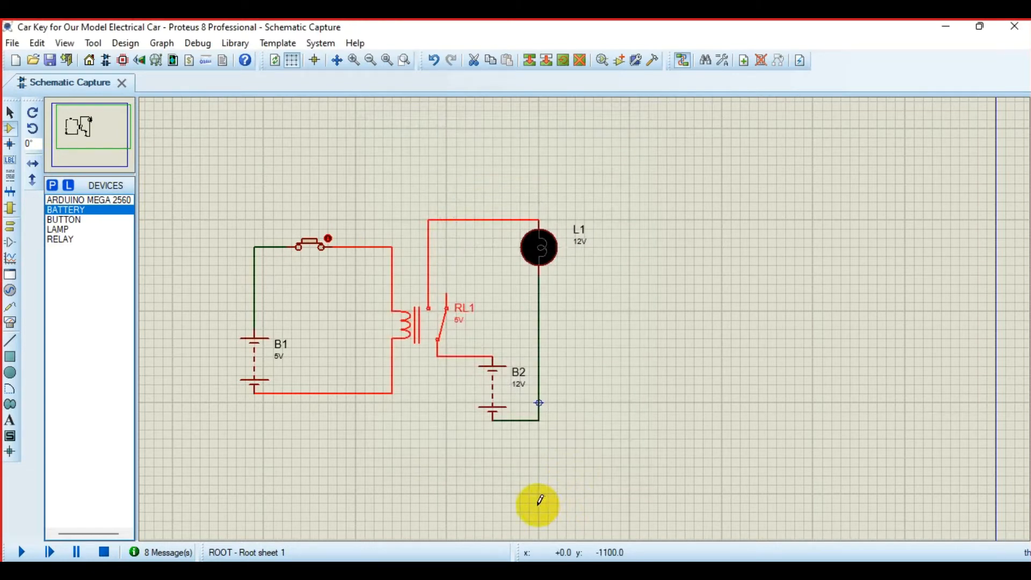
# Release the latched push button and run the simulation, toggling the button to check how the relay switches the lamp
pyautogui.click(329, 238)
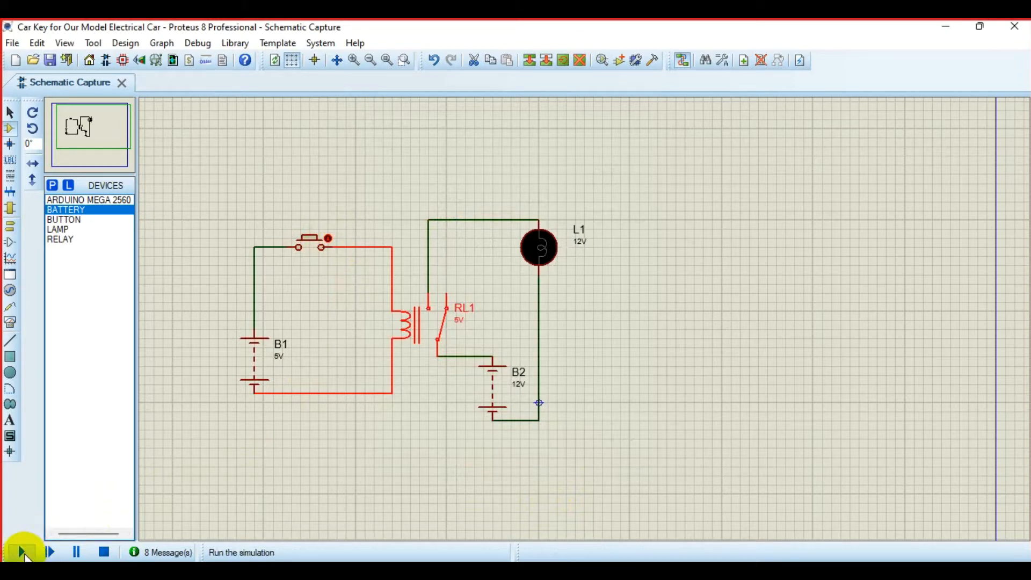
pyautogui.click(21, 553)
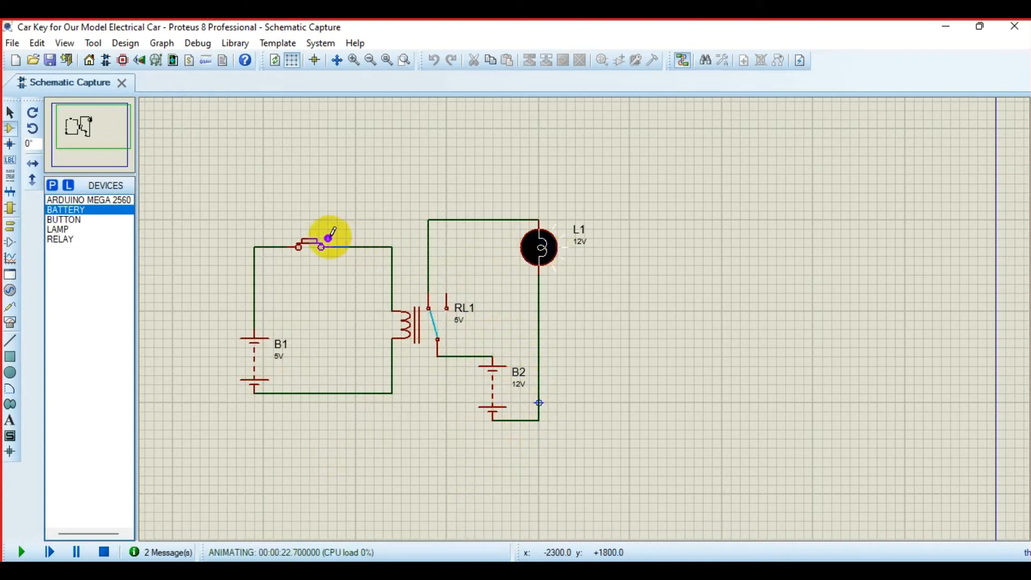
pyautogui.click(329, 237)
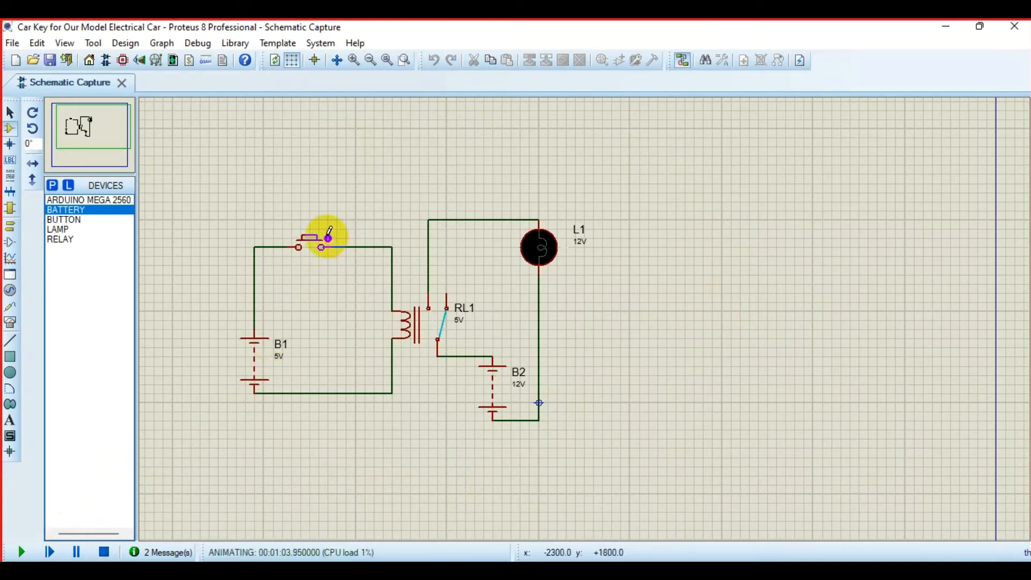
pyautogui.click(329, 231)
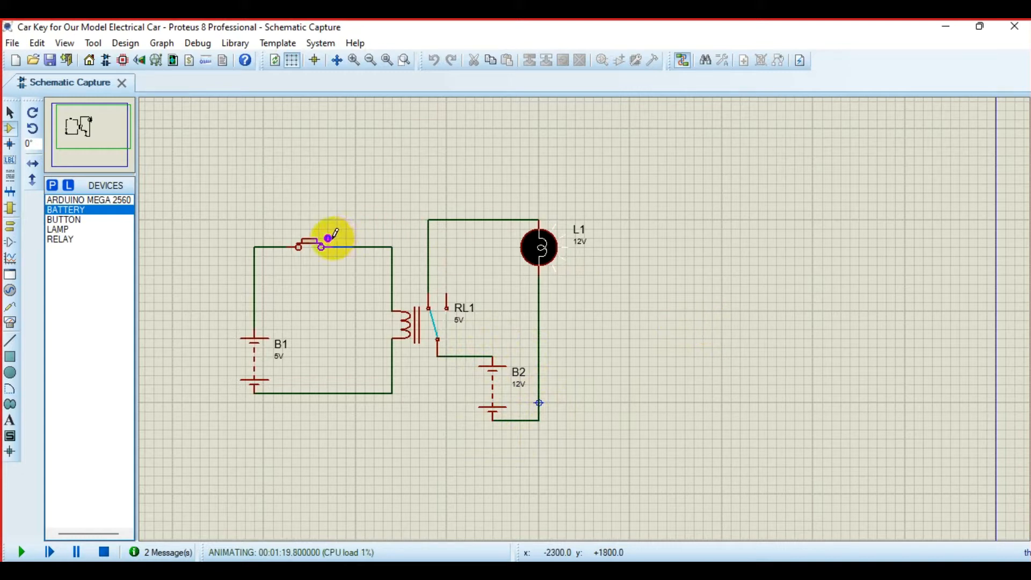
pyautogui.click(330, 238)
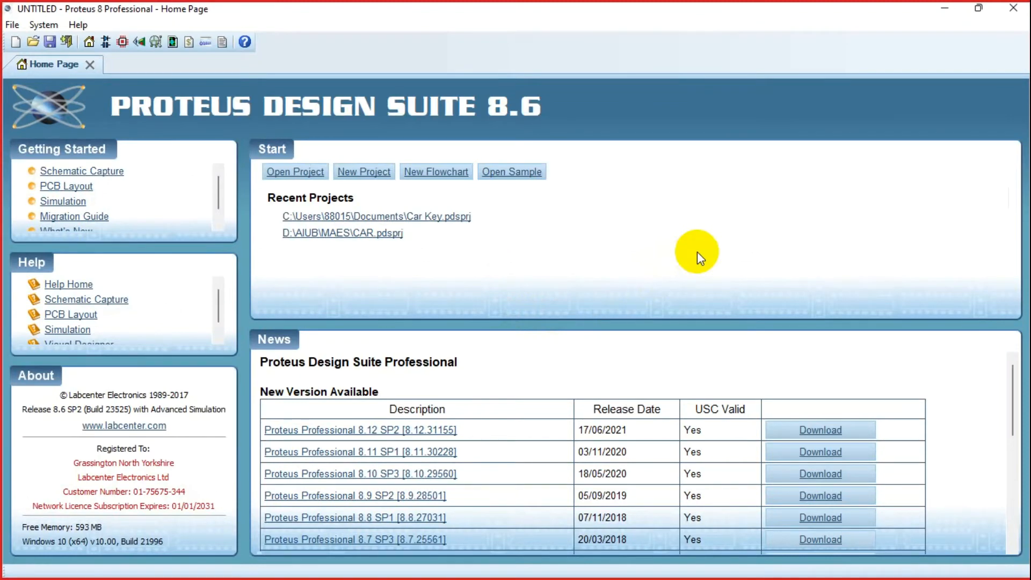
# Start a new flowchart project named "CAR Navigation and Speed Control System" in the default Documents folder
pyautogui.click(458, 172)
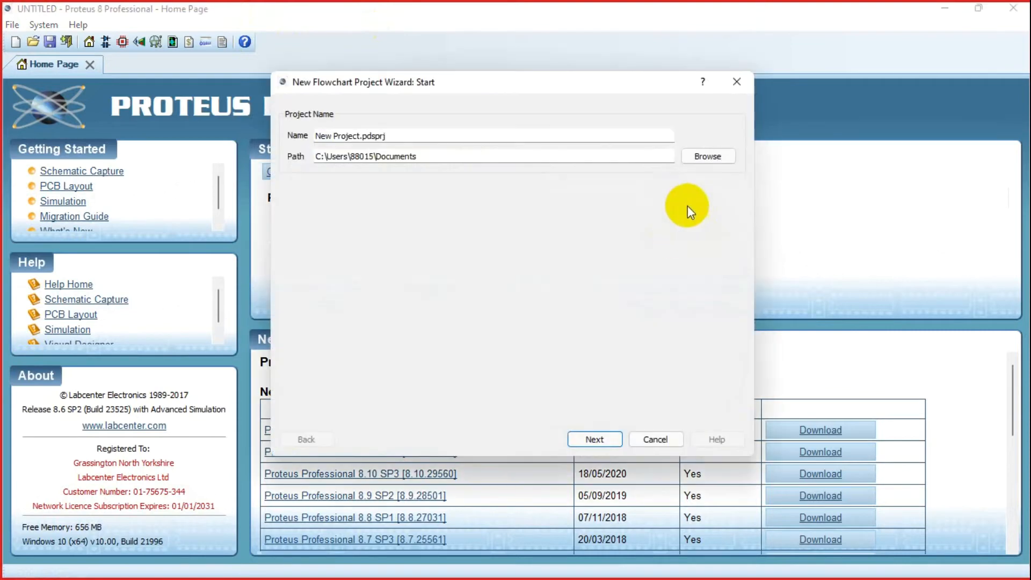
pyautogui.moveTo(437, 136); pyautogui.dragTo(195, 141)
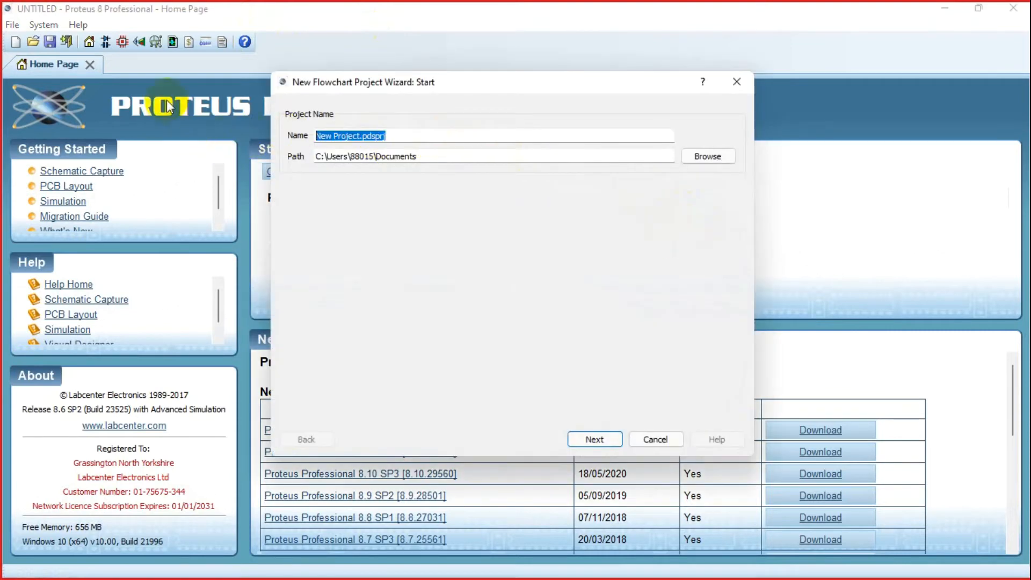
pyautogui.write('CAR Navigation and Speed Con')
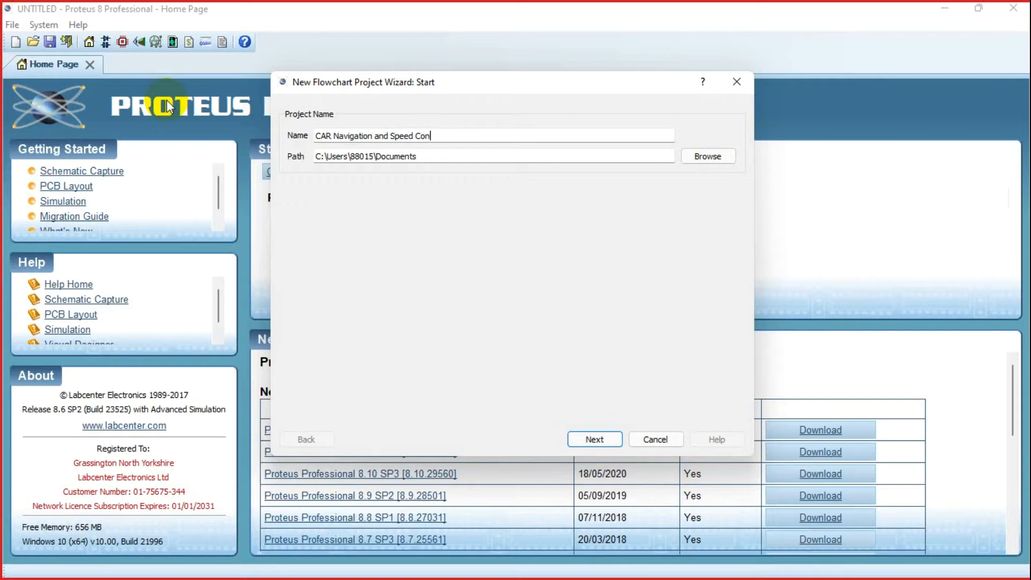
pyautogui.write('trol System')
pyautogui.click(596, 440)
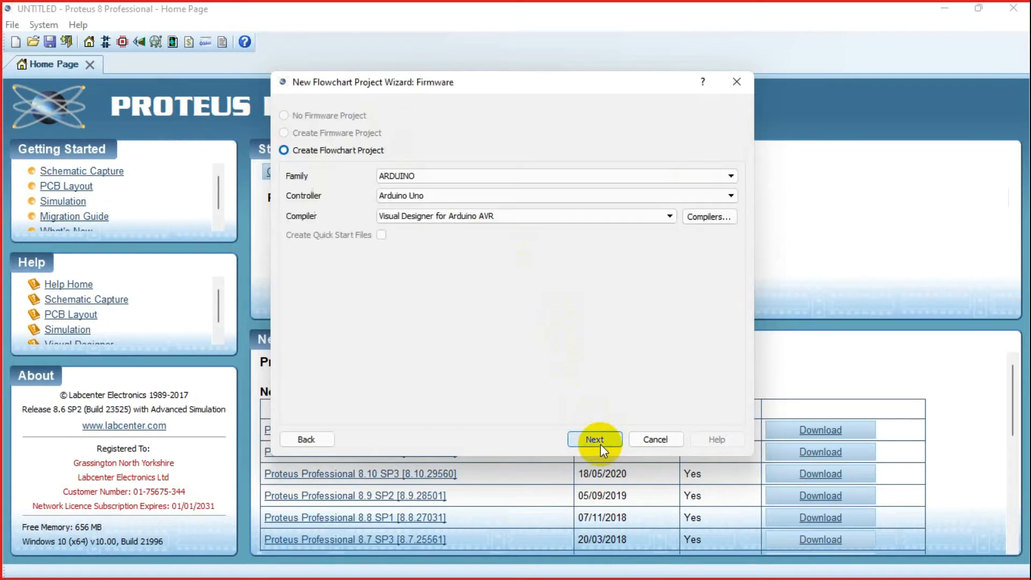
# Choose Arduino Mega as the project's controller, keep the Visual Designer for Arduino AVR compiler, and create the project
pyautogui.click(548, 192)
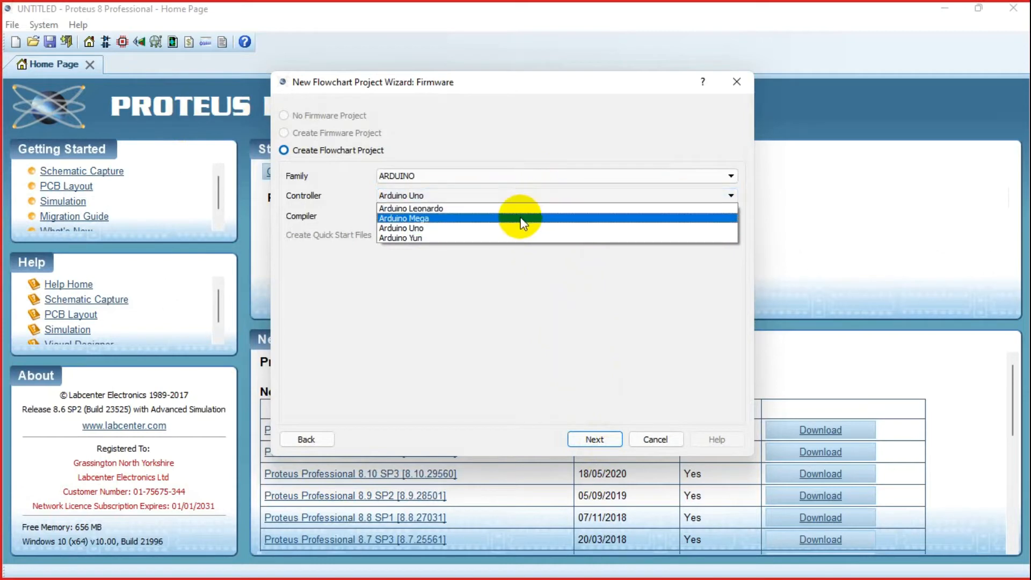
pyautogui.click(522, 218)
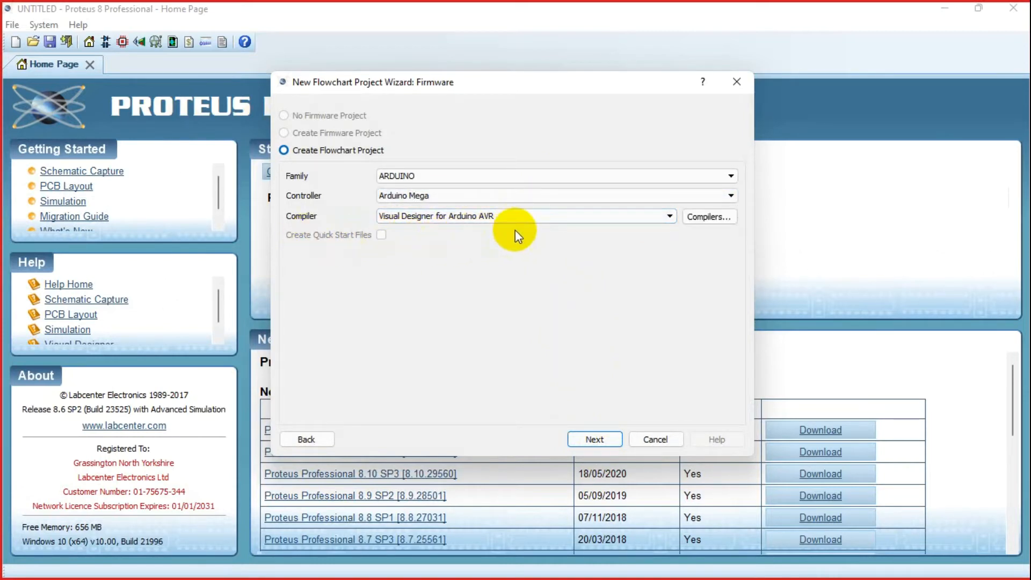
pyautogui.click(581, 441)
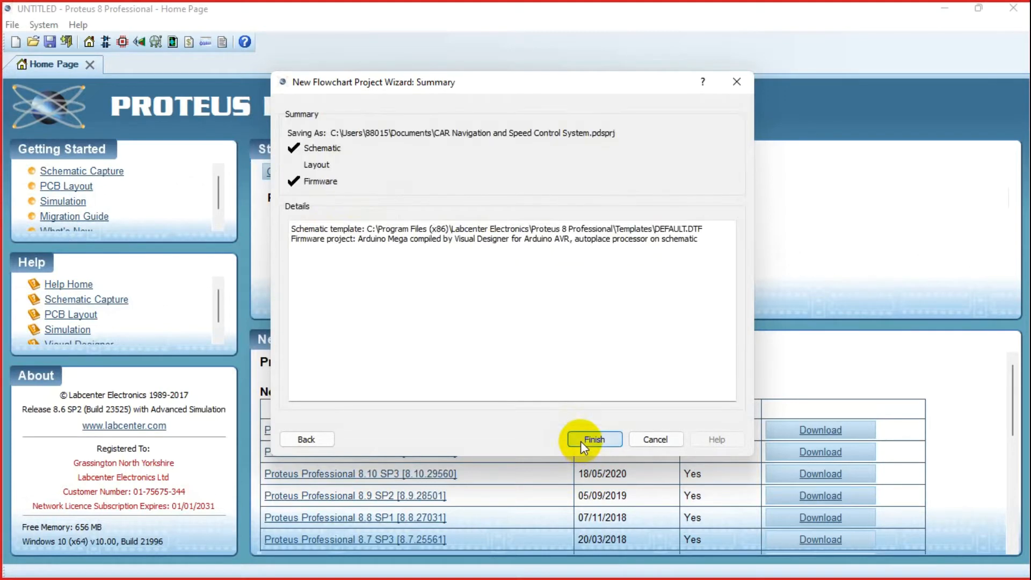
pyautogui.click(581, 439)
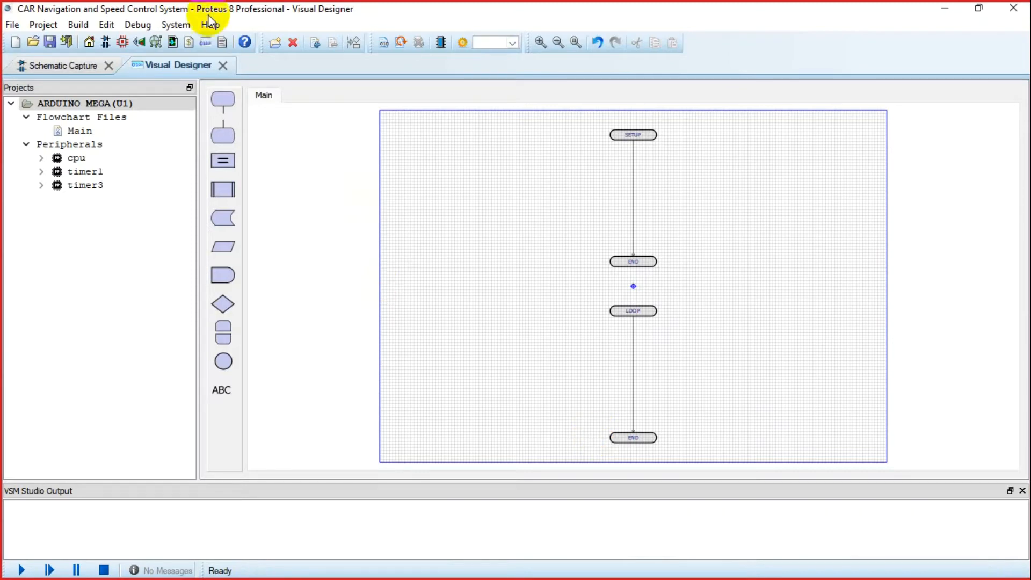
# Add a new root sheet to the project's schematic
pyautogui.click(57, 64)
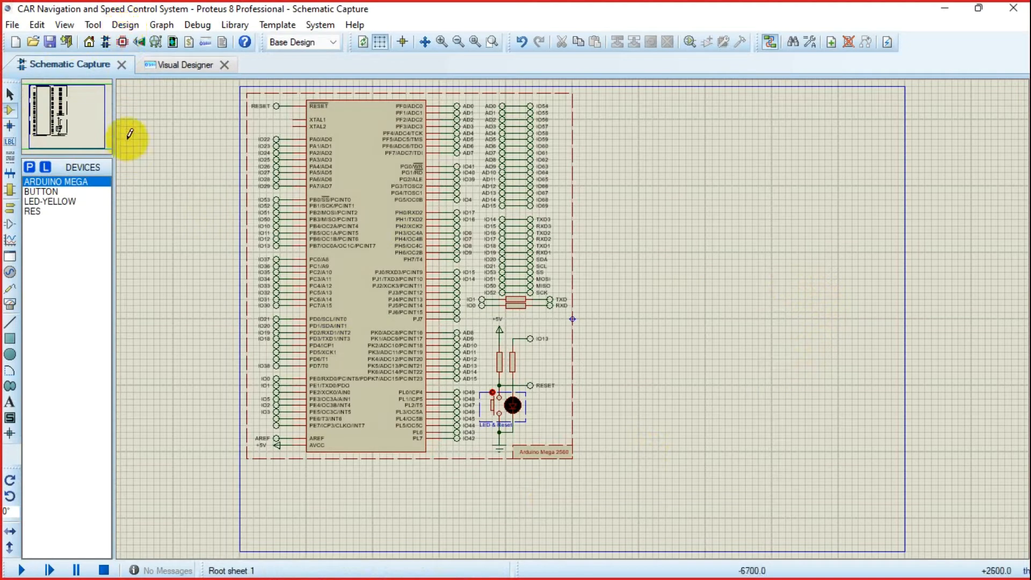
pyautogui.click(129, 27)
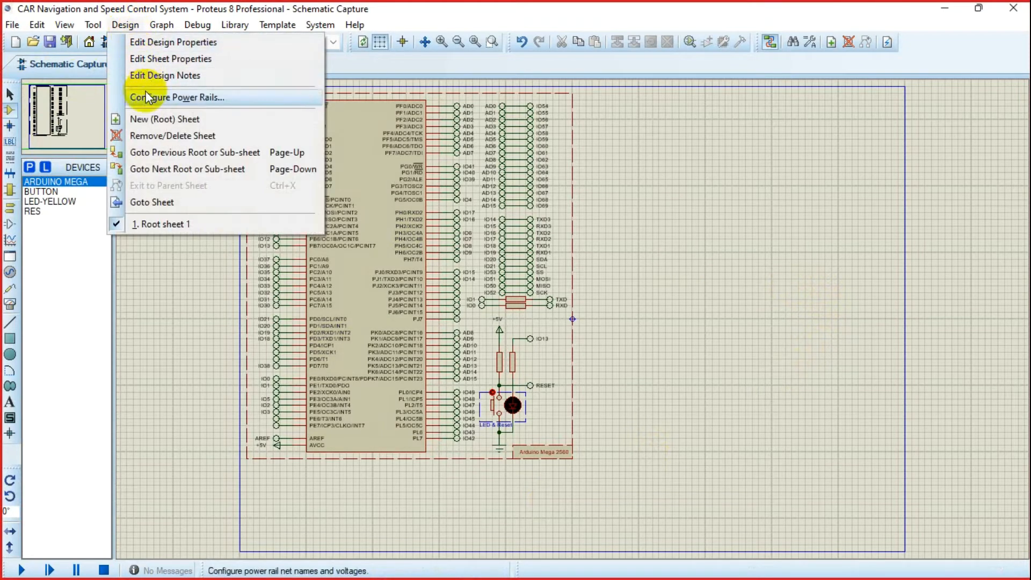
pyautogui.click(155, 121)
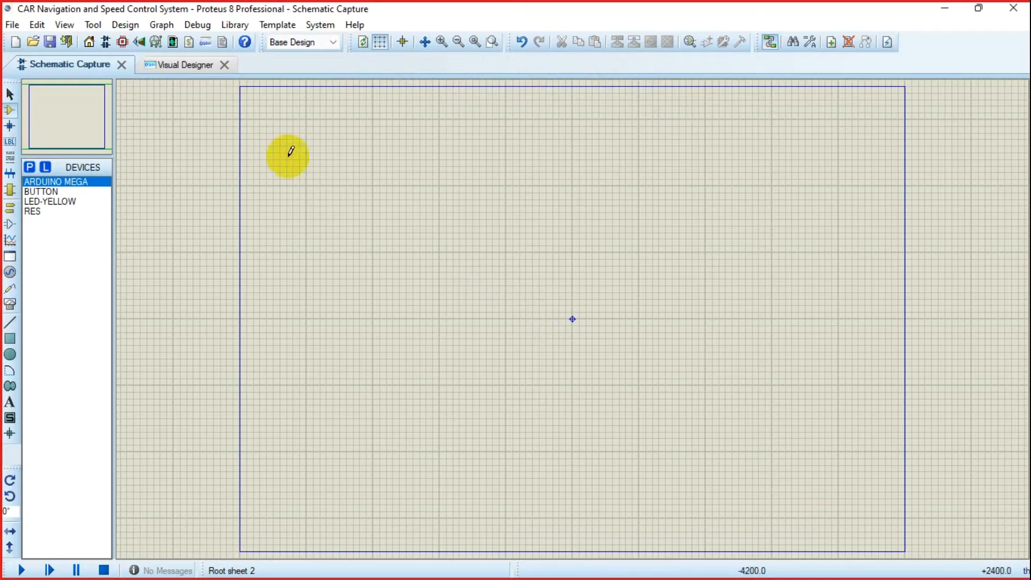
# Look over the flowchart and the Arduino Mega circuit on root sheet 1, returning to root sheet 2 of the schematic
pyautogui.click(189, 65)
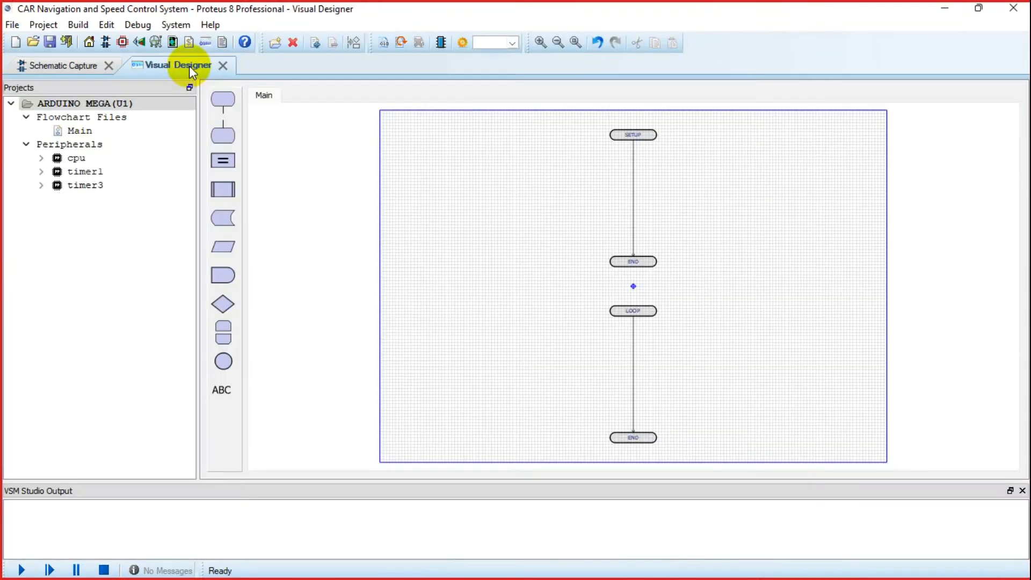
pyautogui.click(70, 66)
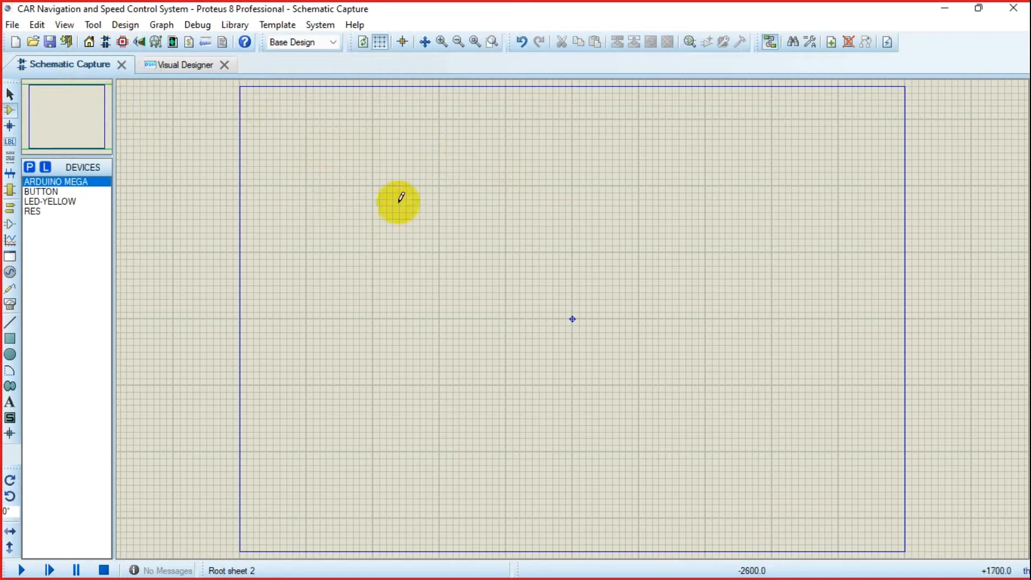
pyautogui.click(126, 26)
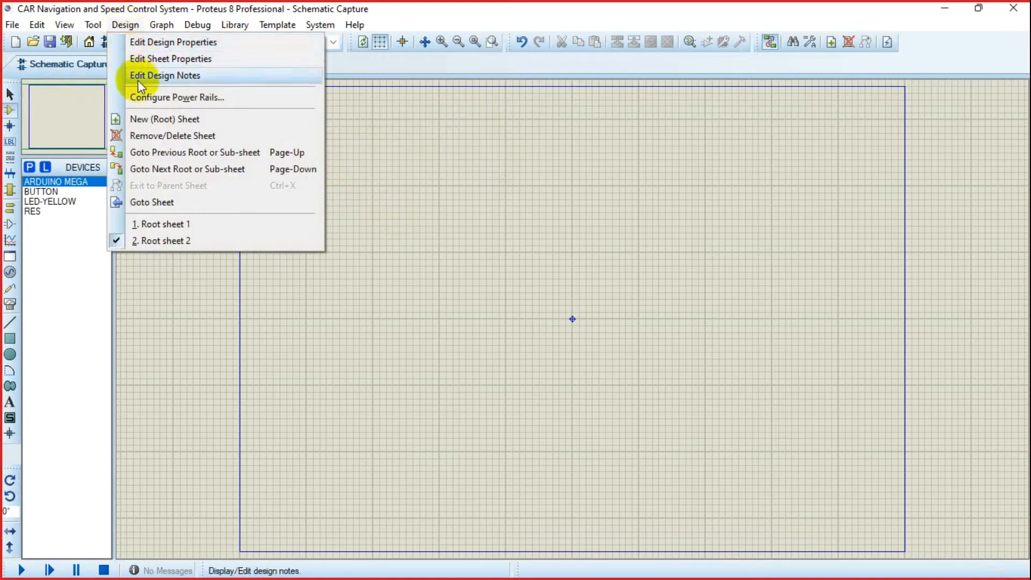
pyautogui.click(160, 152)
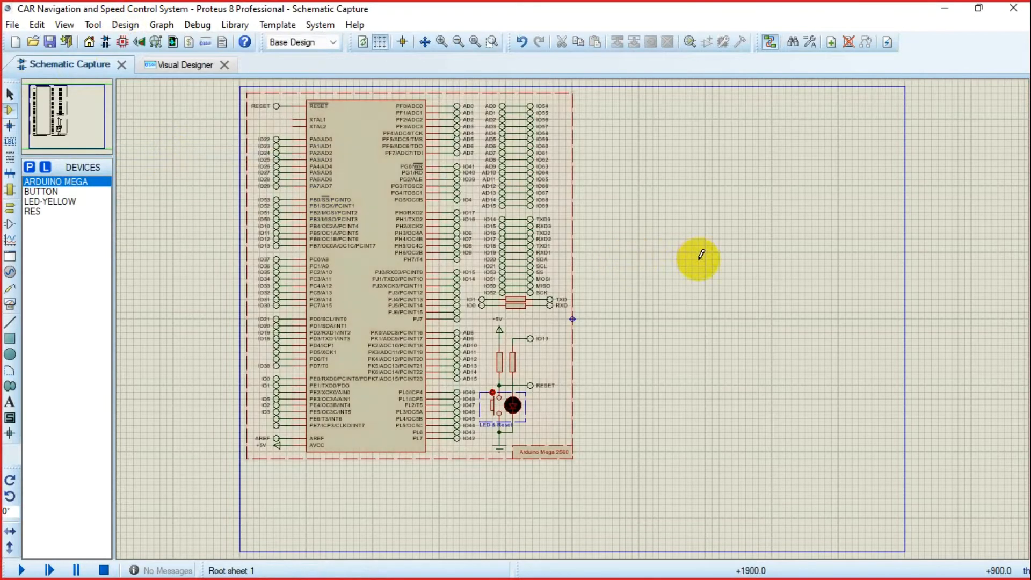
pyautogui.click(725, 241)
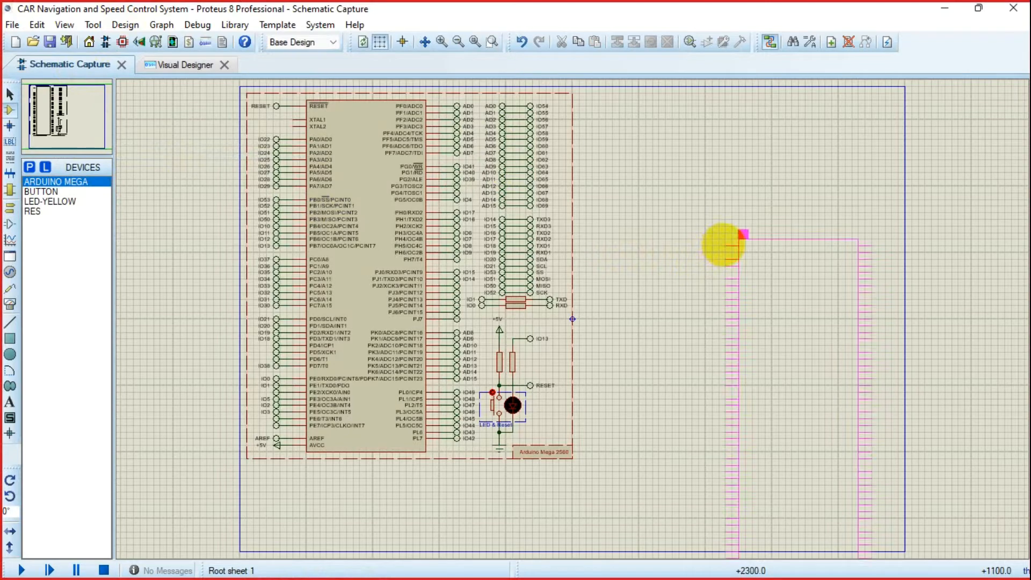
pyautogui.press('Escape')
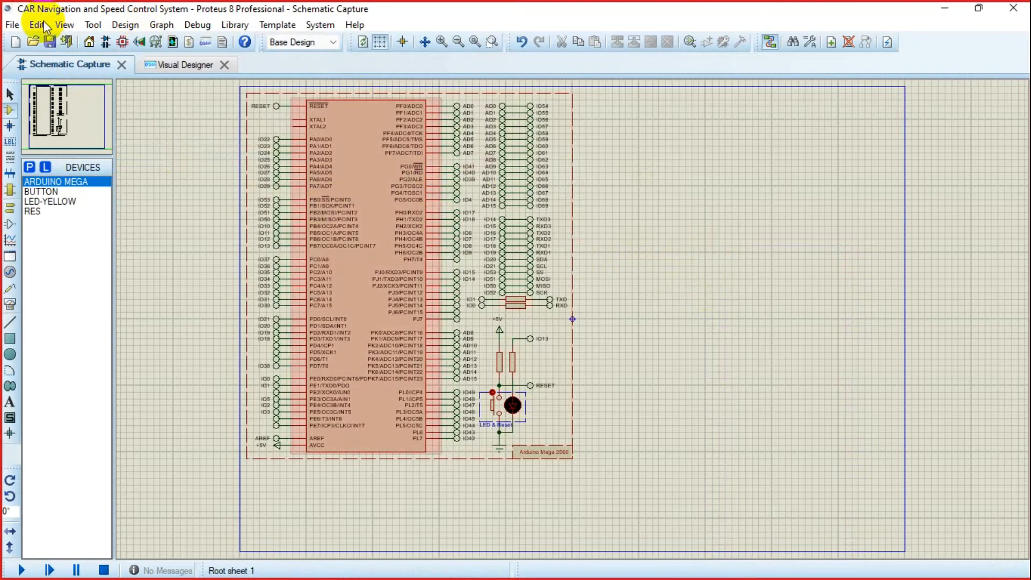
pyautogui.click(125, 24)
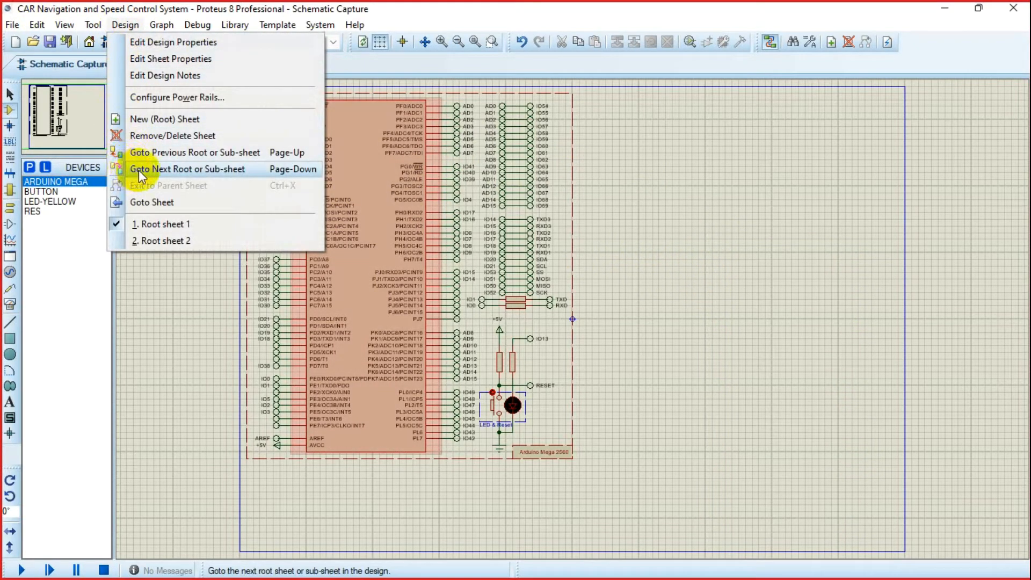
pyautogui.click(139, 169)
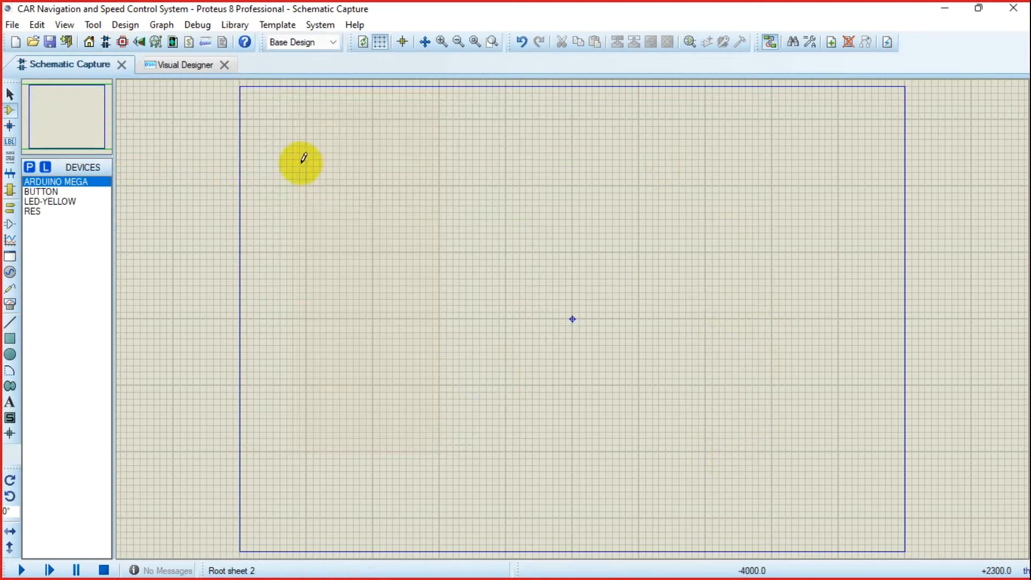
# Examine the Arduino Mega project tree in the Visual Designer, including its Peripherals branch and the commands available for it
pyautogui.click(193, 64)
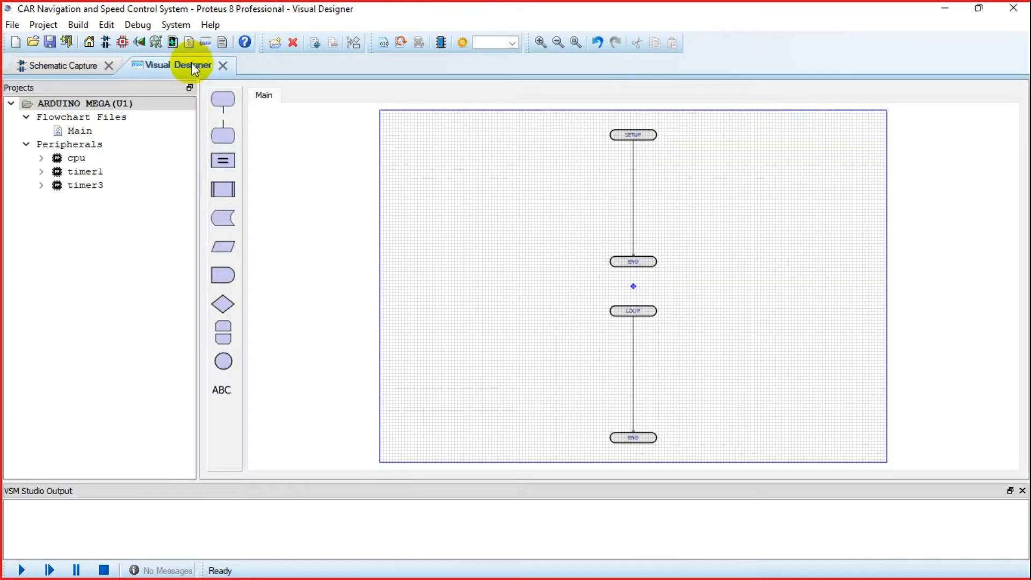
pyautogui.rightClick(69, 143)
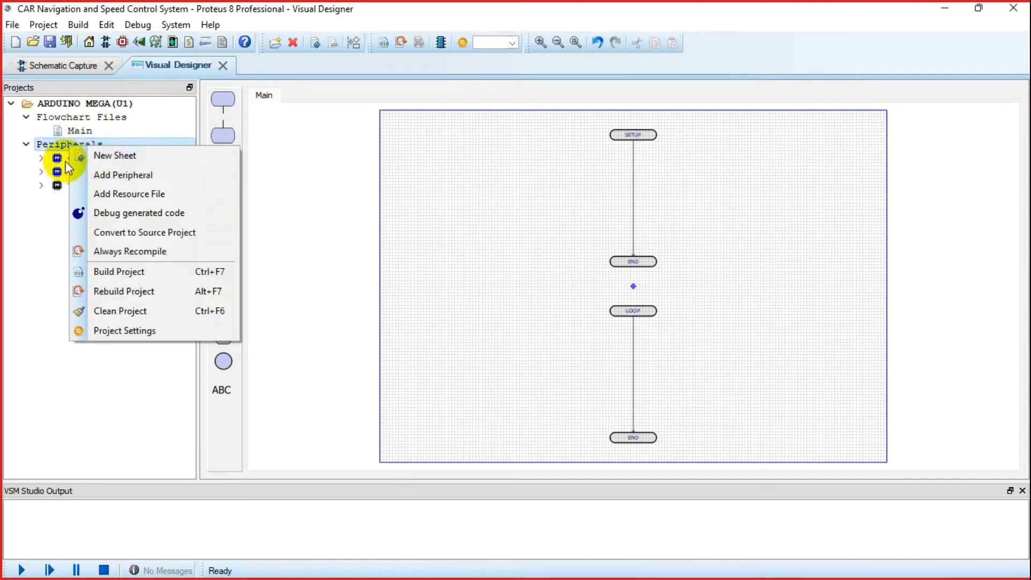
pyautogui.click(110, 115)
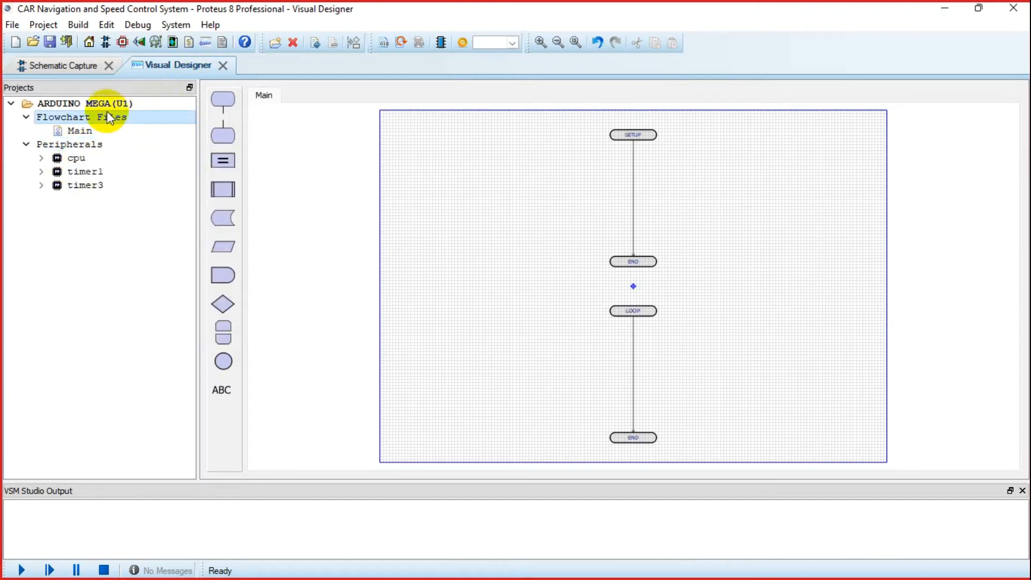
pyautogui.rightClick(98, 146)
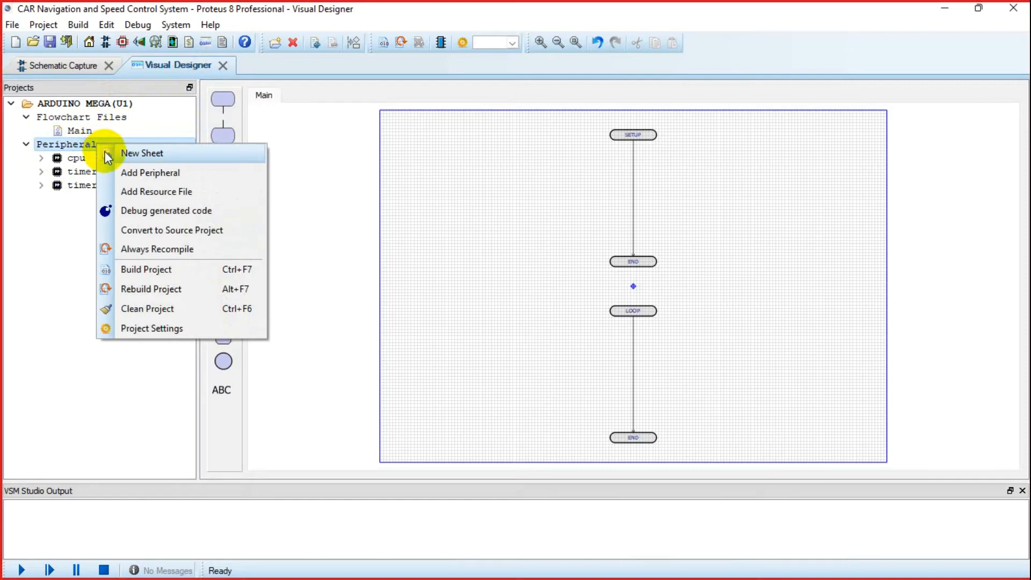
pyautogui.click(38, 183)
pyautogui.rightClick(91, 103)
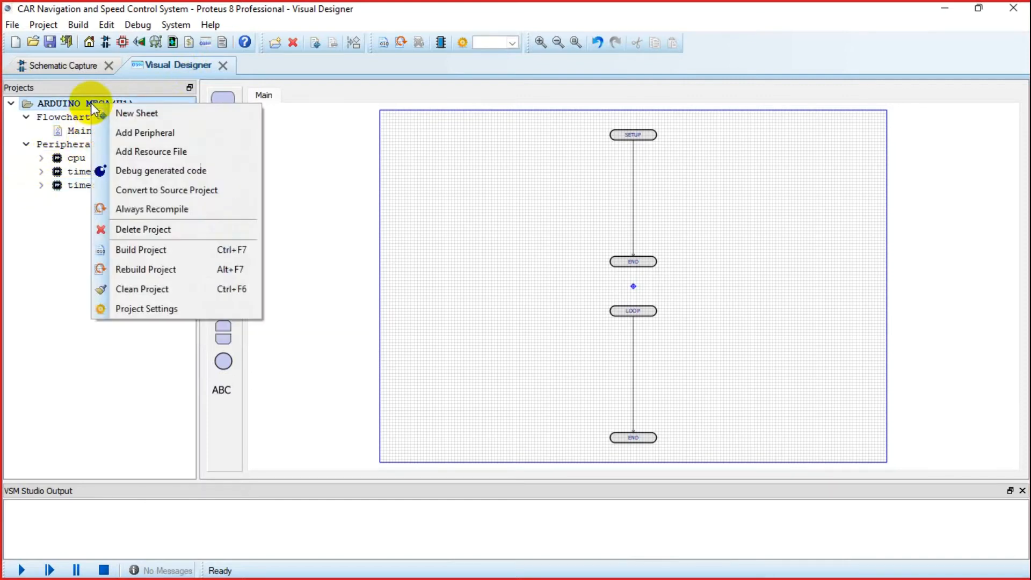
pyautogui.click(30, 230)
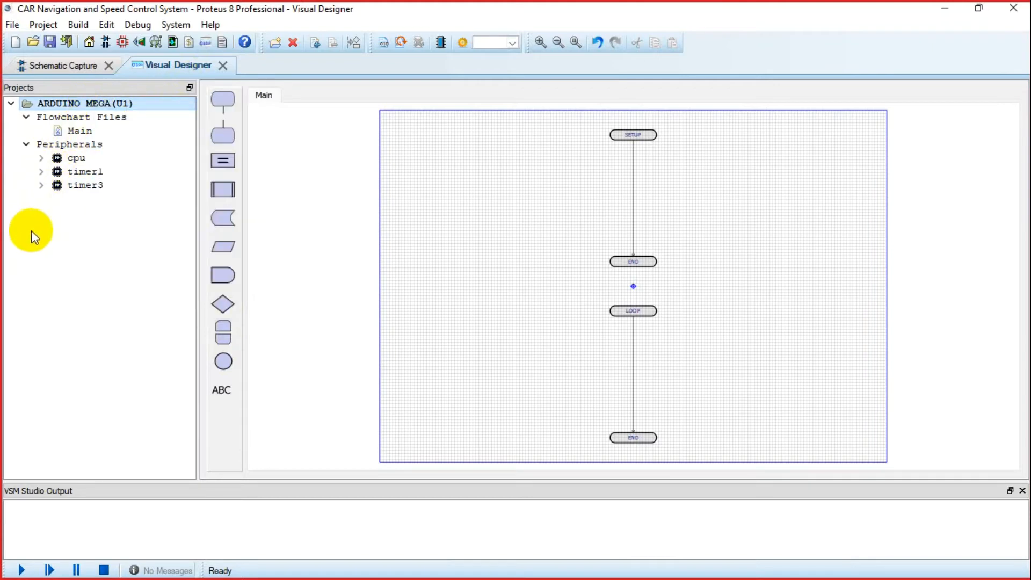
pyautogui.click(69, 143)
pyautogui.click(29, 147)
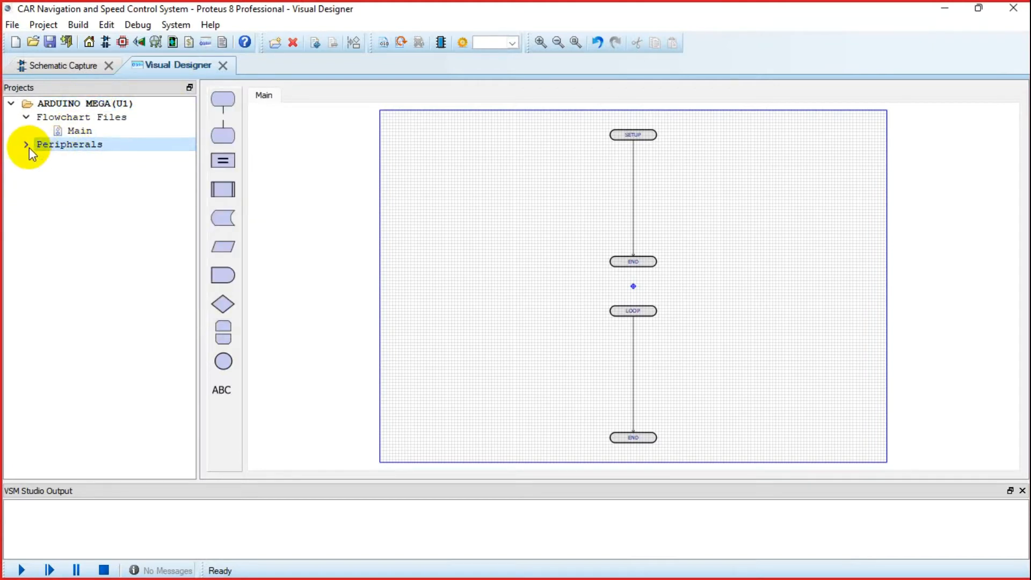
pyautogui.click(30, 147)
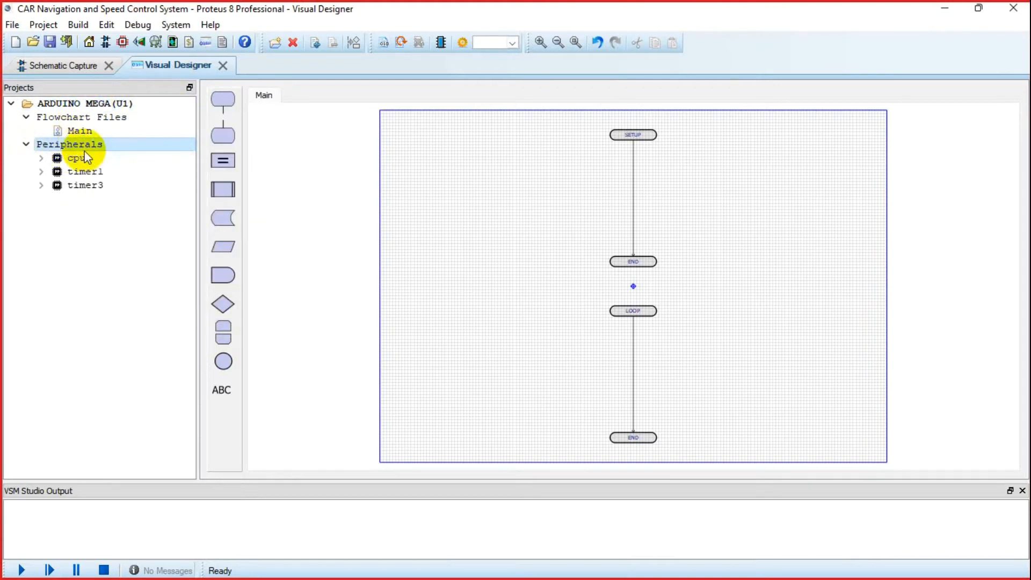
# Add the Grove 128x64 OLED display Module from the Grove category to the project's peripherals and check it on the schematic
pyautogui.rightClick(100, 152)
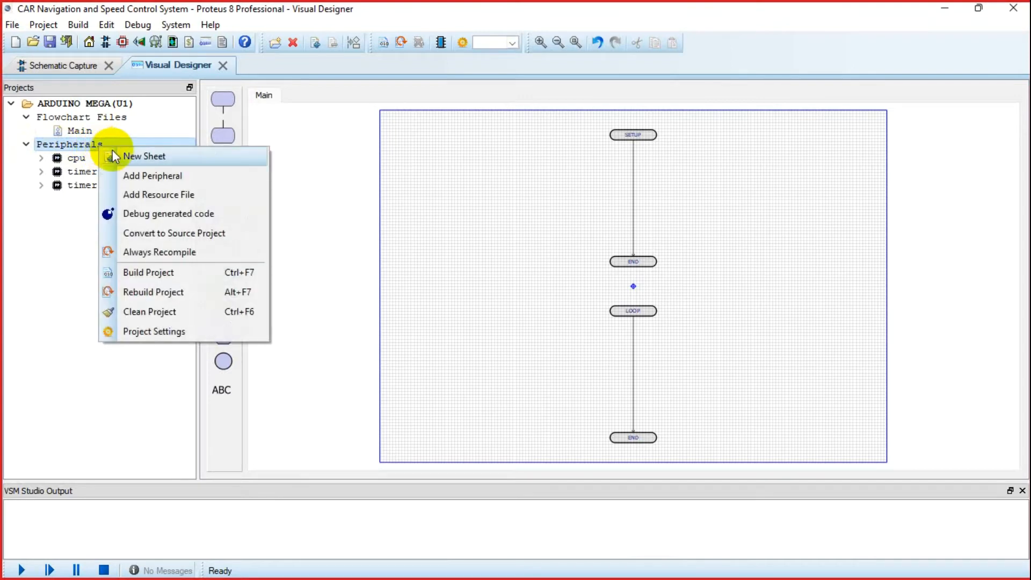
pyautogui.click(143, 178)
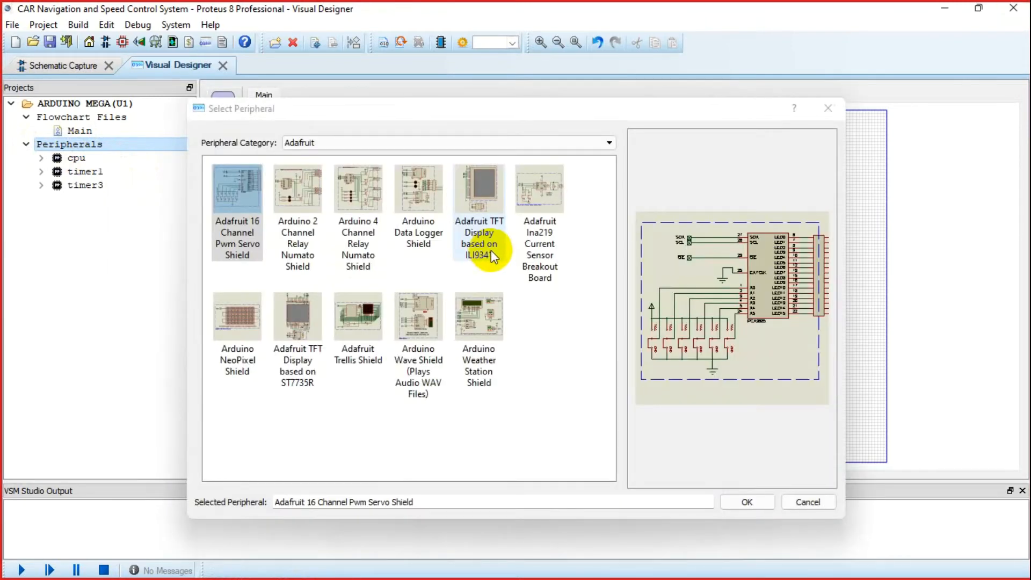
pyautogui.click(384, 143)
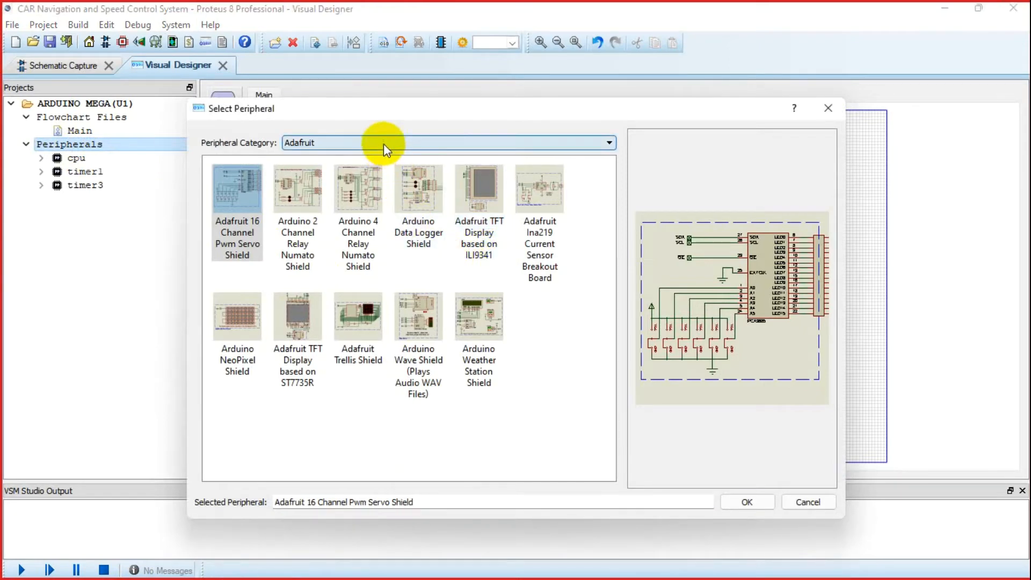
pyautogui.click(383, 143)
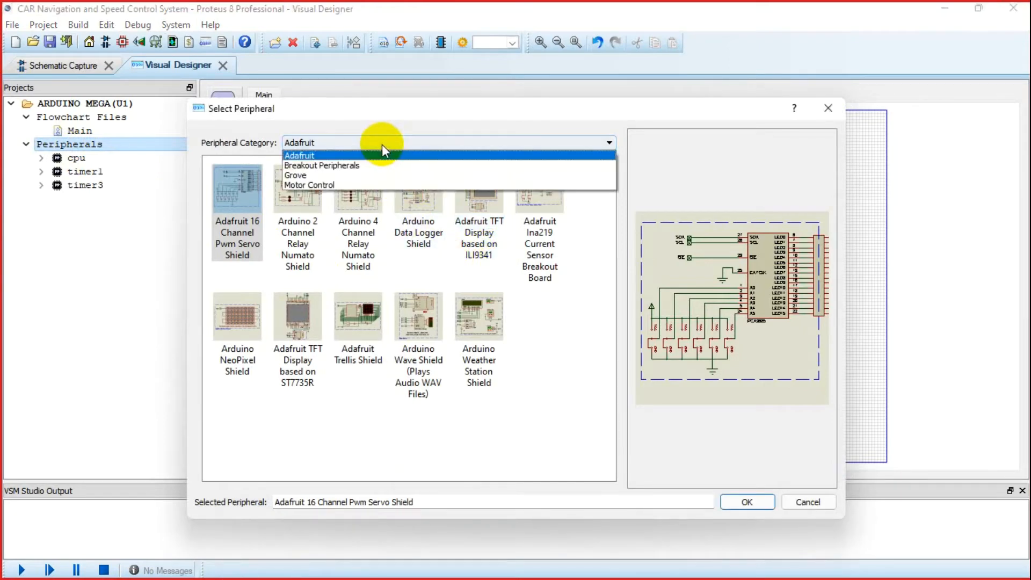
pyautogui.click(389, 174)
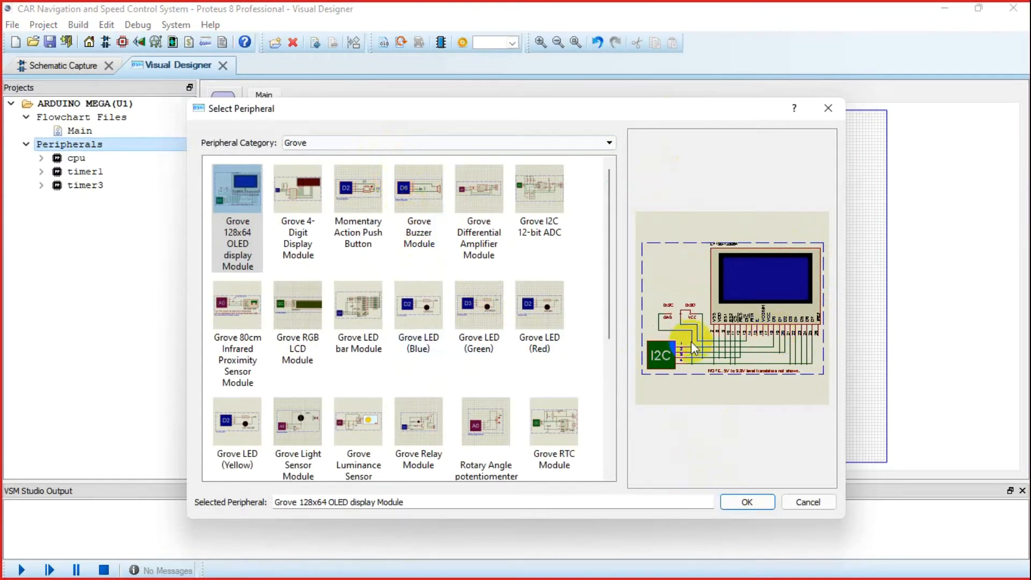
pyautogui.click(740, 505)
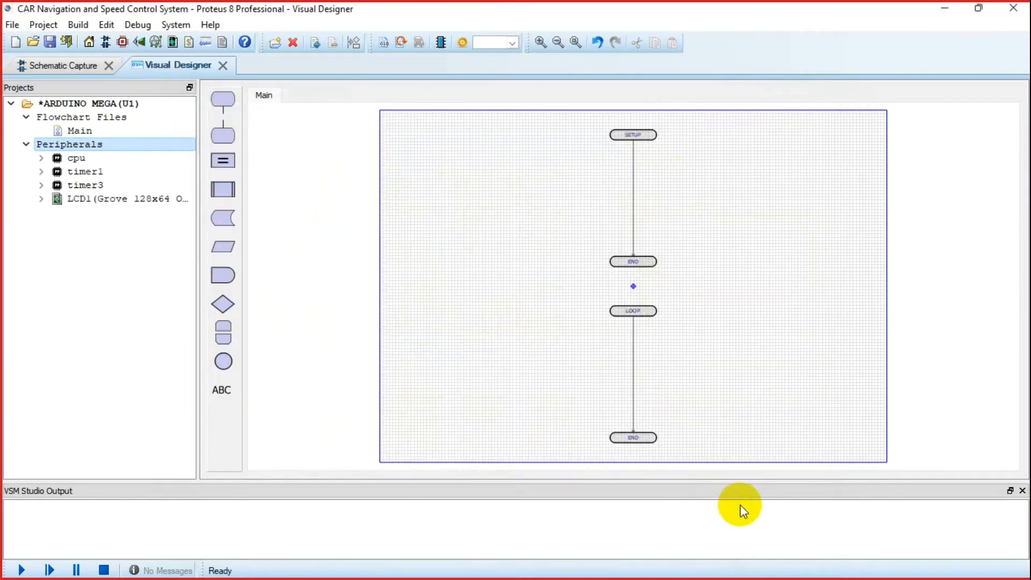
pyautogui.click(43, 65)
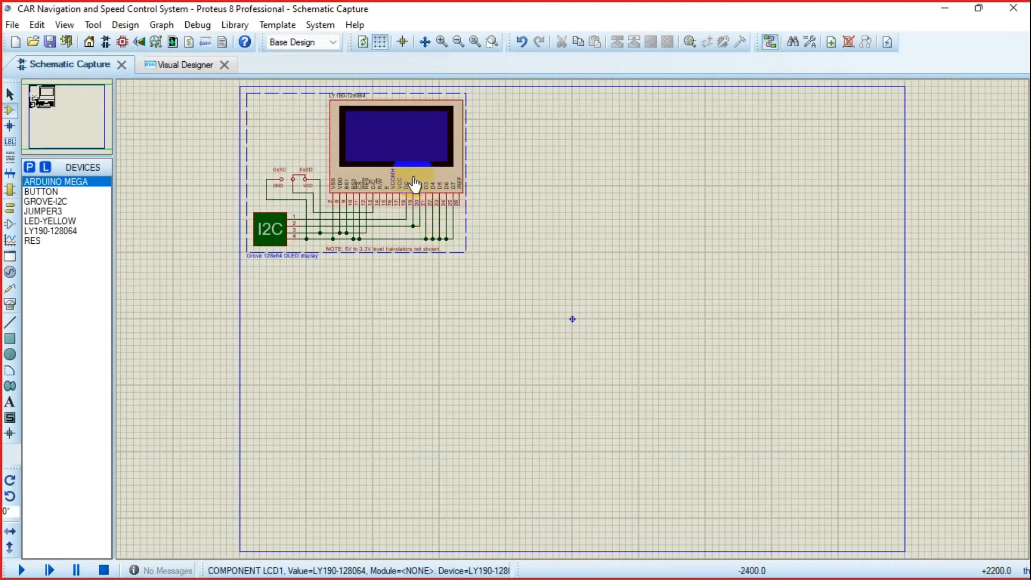
# Add the Arduino Motor Shield (R3) with DC Motors from the Motor Control category to the peripherals and inspect it on the schematic
pyautogui.click(186, 67)
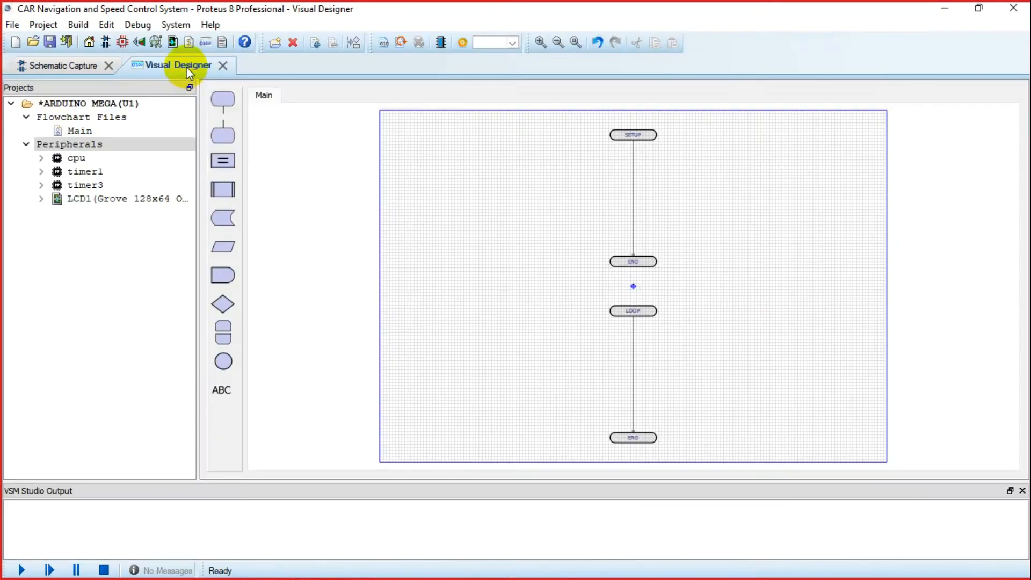
pyautogui.rightClick(94, 143)
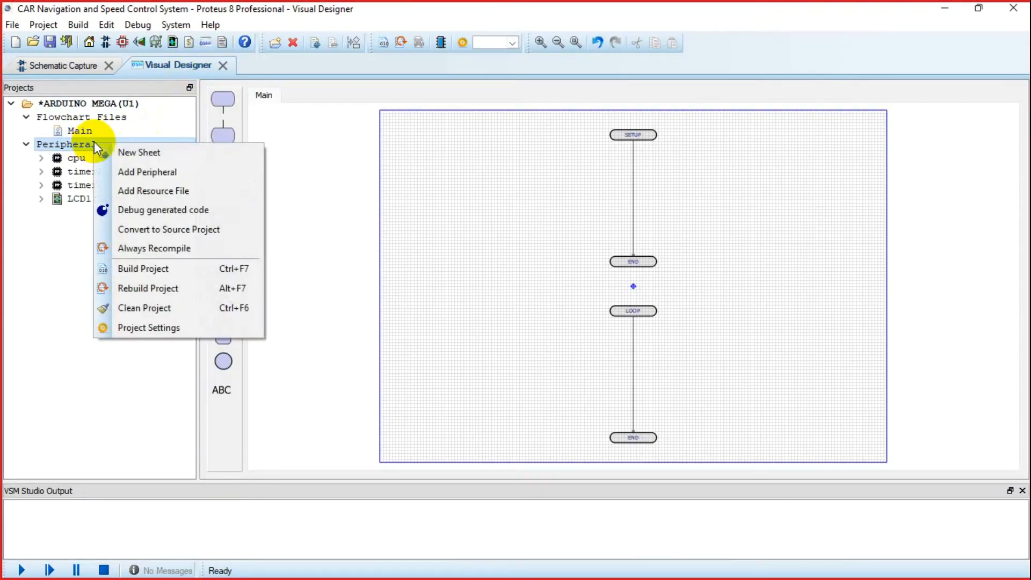
pyautogui.click(158, 171)
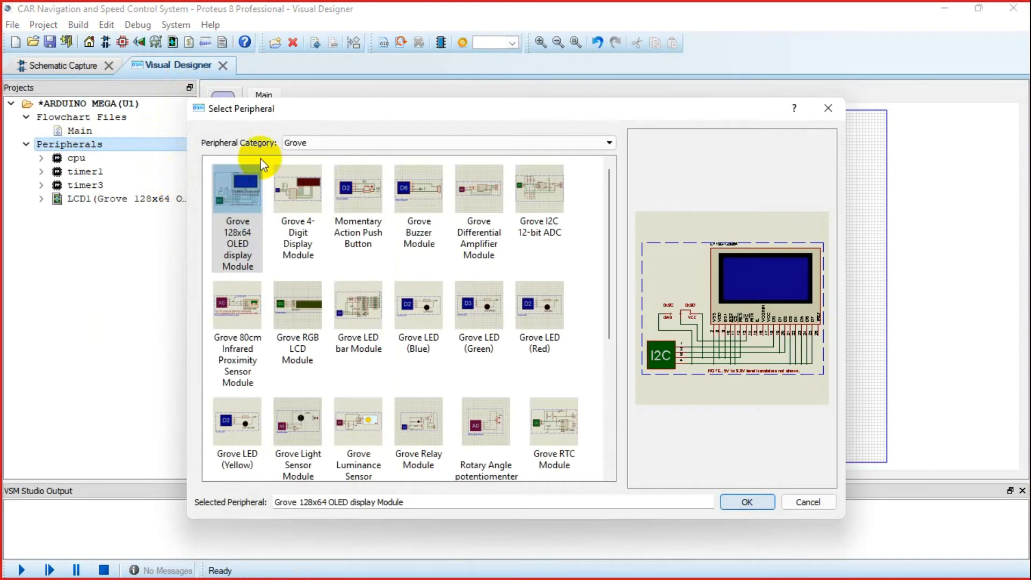
pyautogui.click(302, 147)
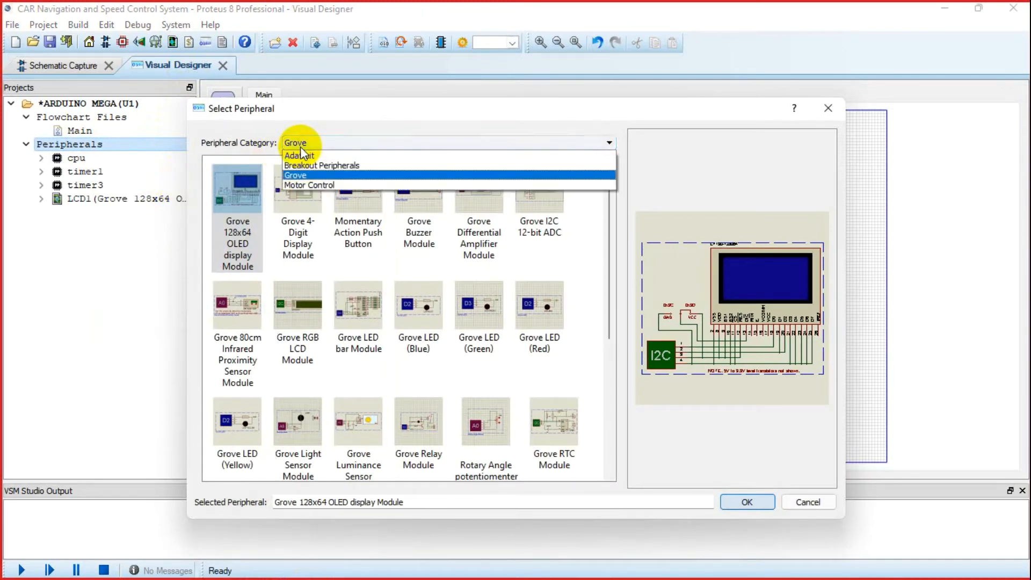
pyautogui.click(307, 185)
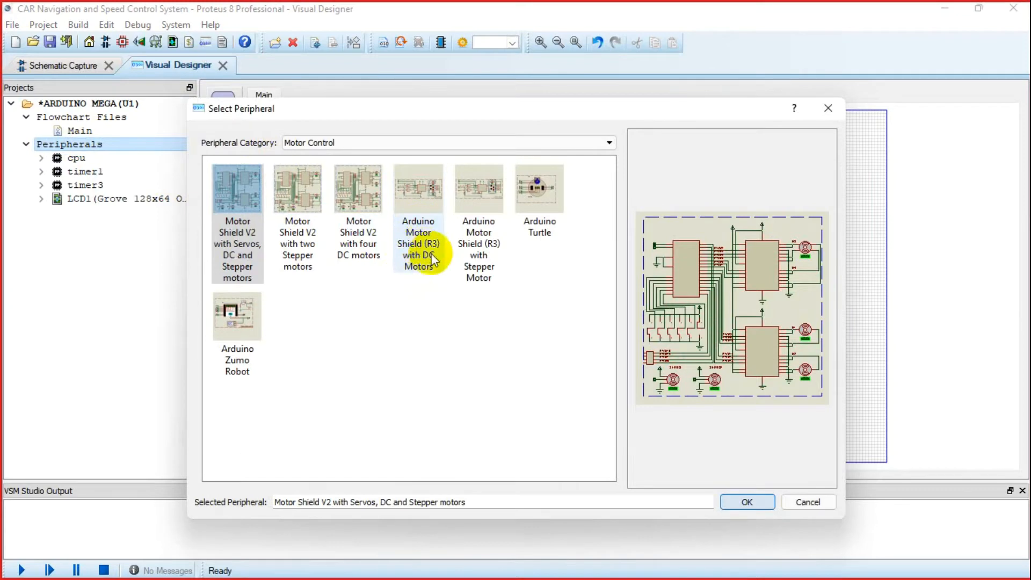
pyautogui.click(417, 228)
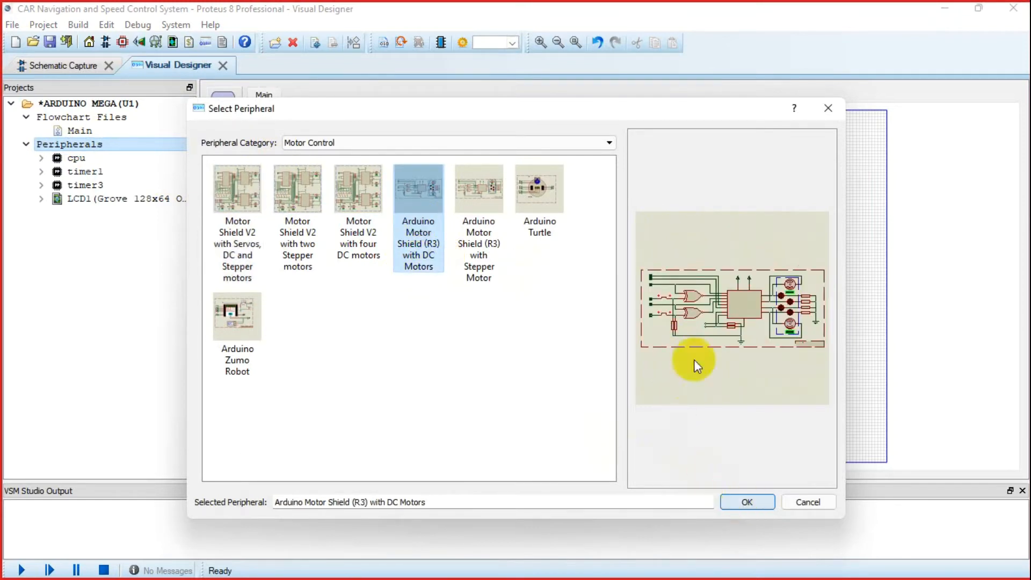
pyautogui.click(747, 501)
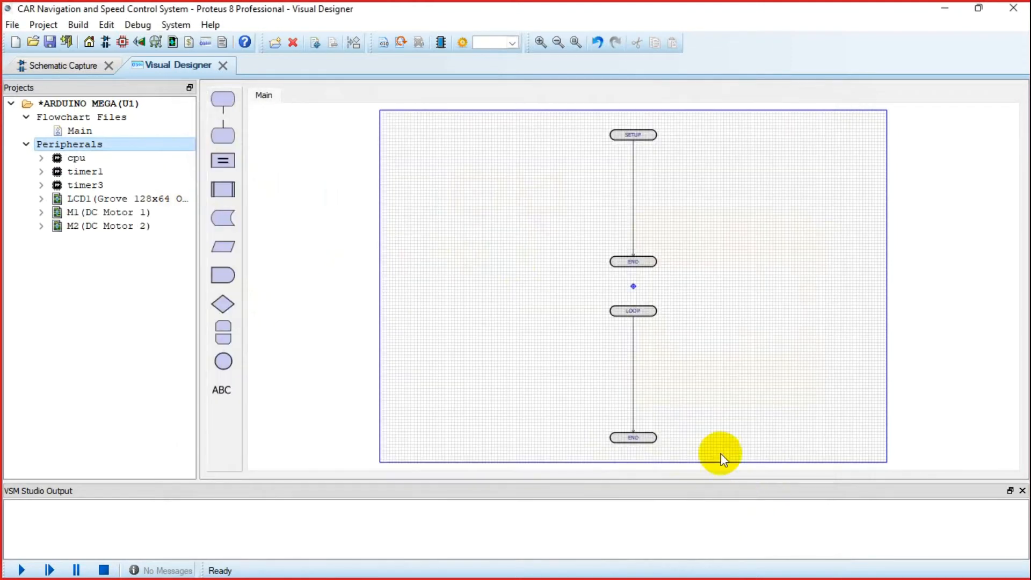
pyautogui.click(79, 66)
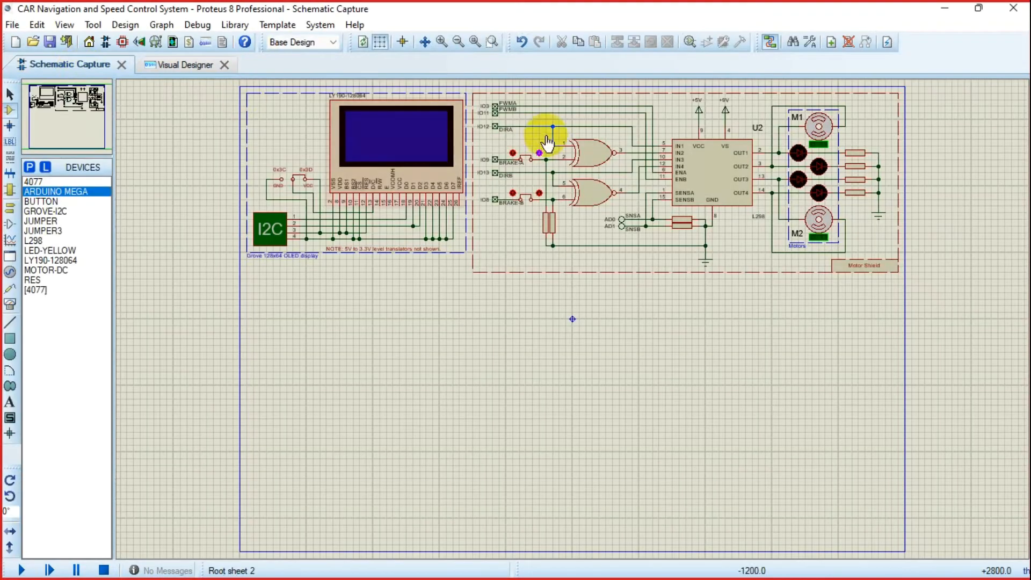
pyautogui.click(653, 200)
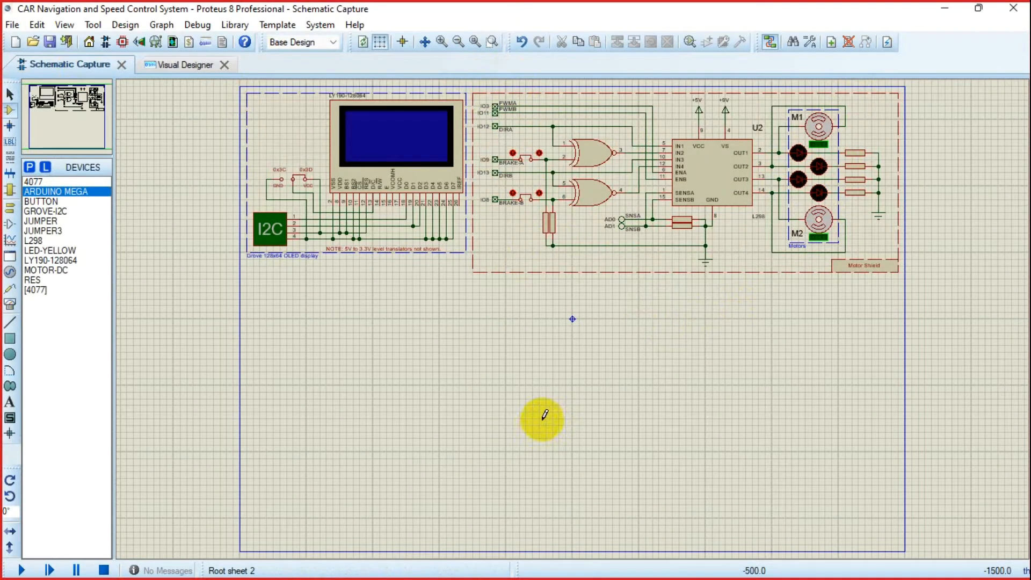
pyautogui.click(164, 63)
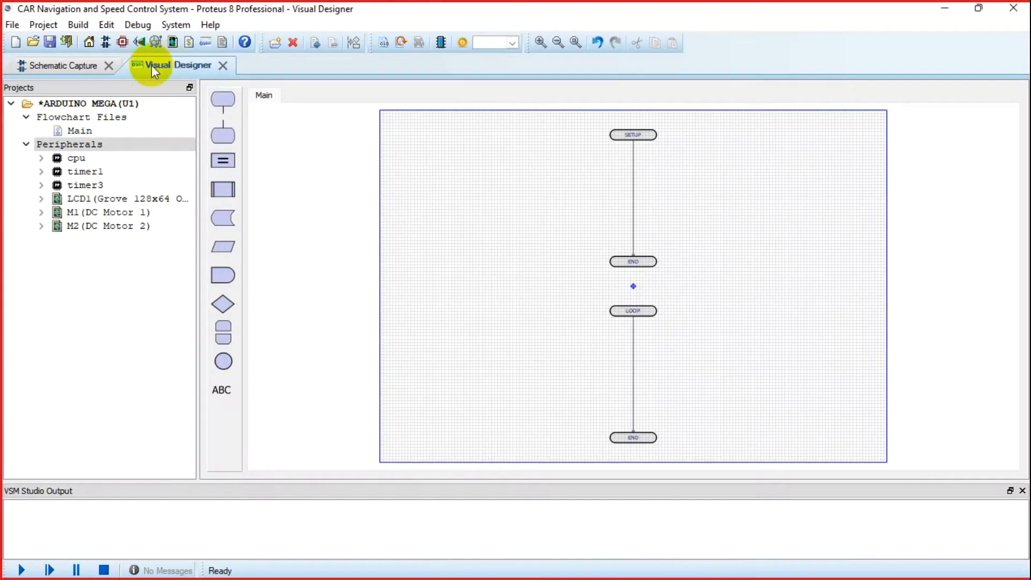
pyautogui.click(64, 65)
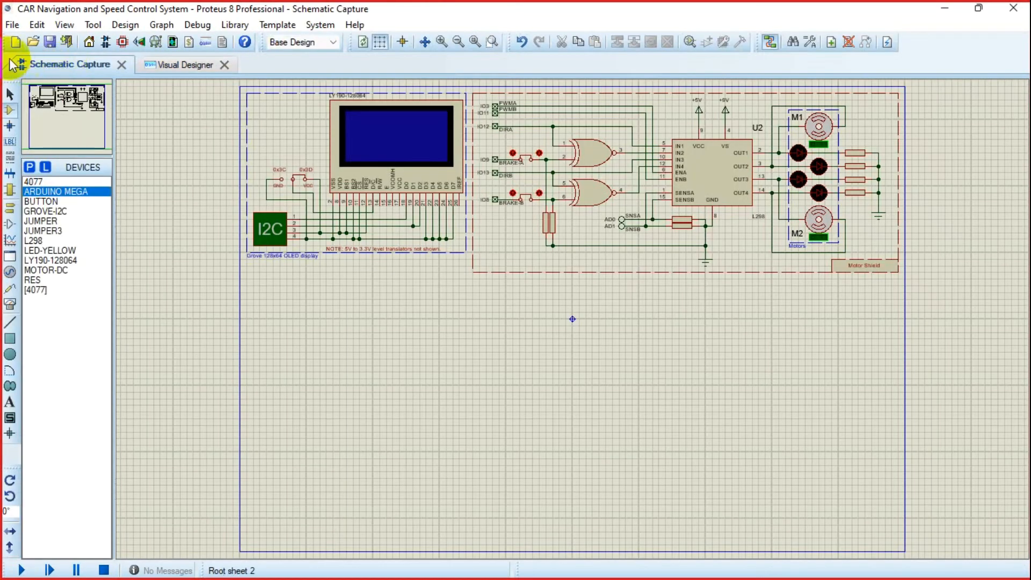
pyautogui.click(15, 25)
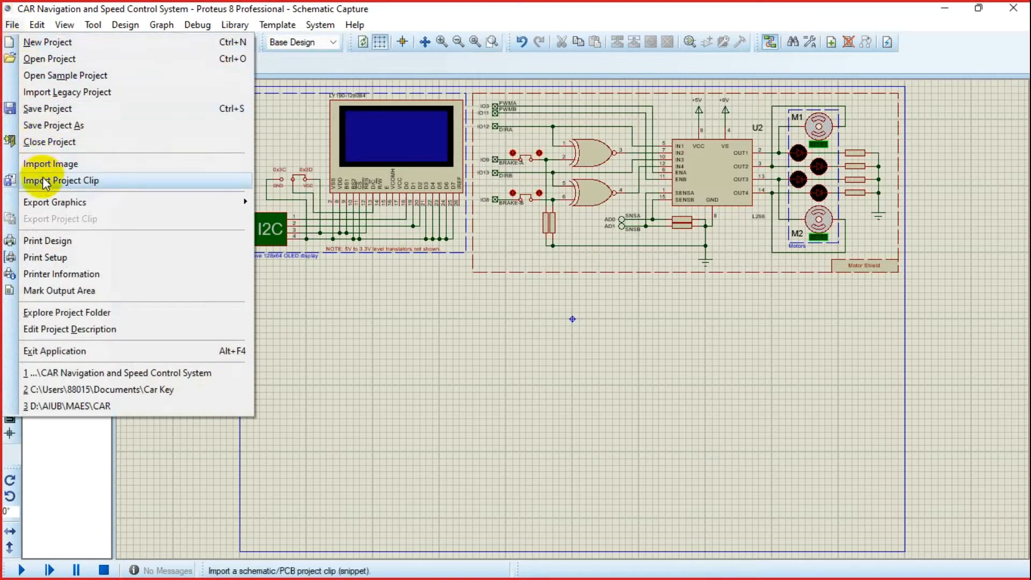
pyautogui.press('Escape')
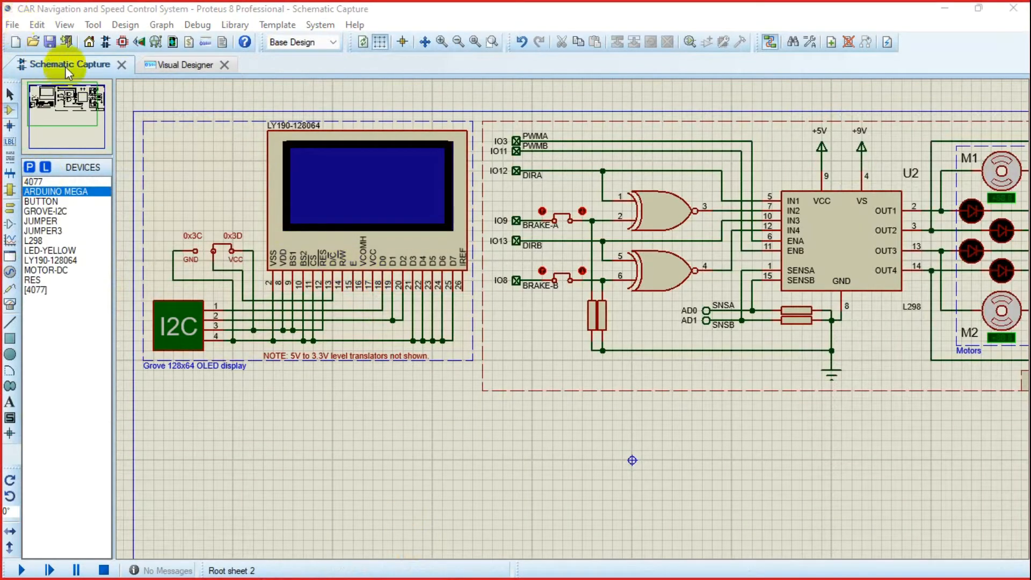
# Import the Arduino Button Breakout Board project clip from the Arduino snippets and place it below the Grove OLED display
pyautogui.click(18, 36)
pyautogui.click(14, 26)
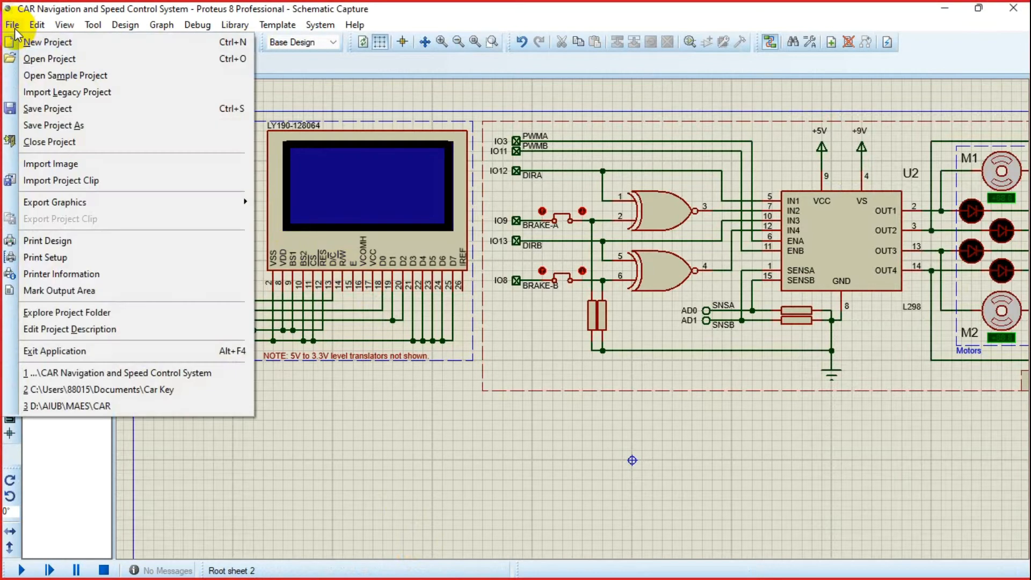
pyautogui.click(84, 180)
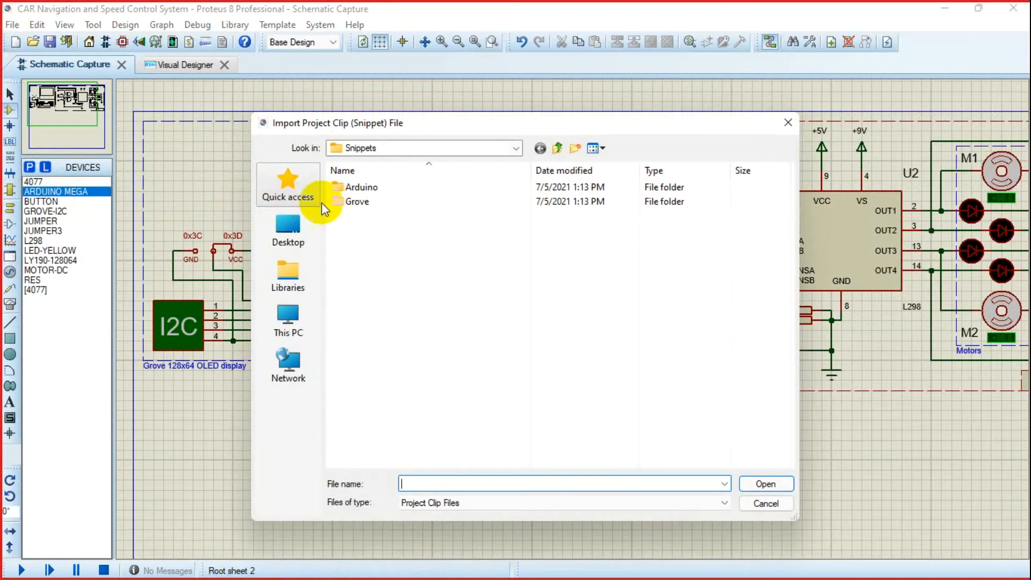
pyautogui.doubleClick(376, 192)
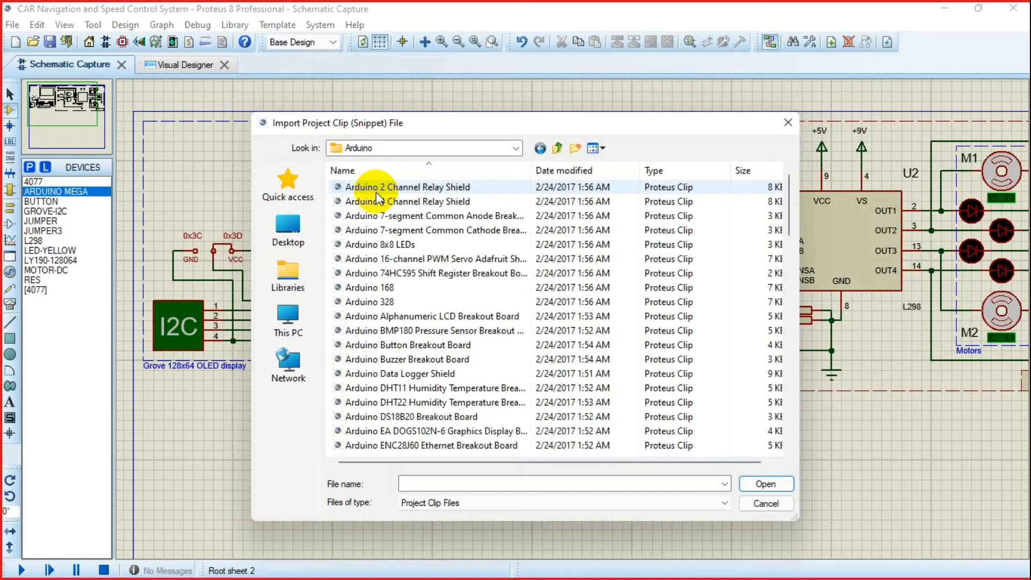
pyautogui.click(394, 348)
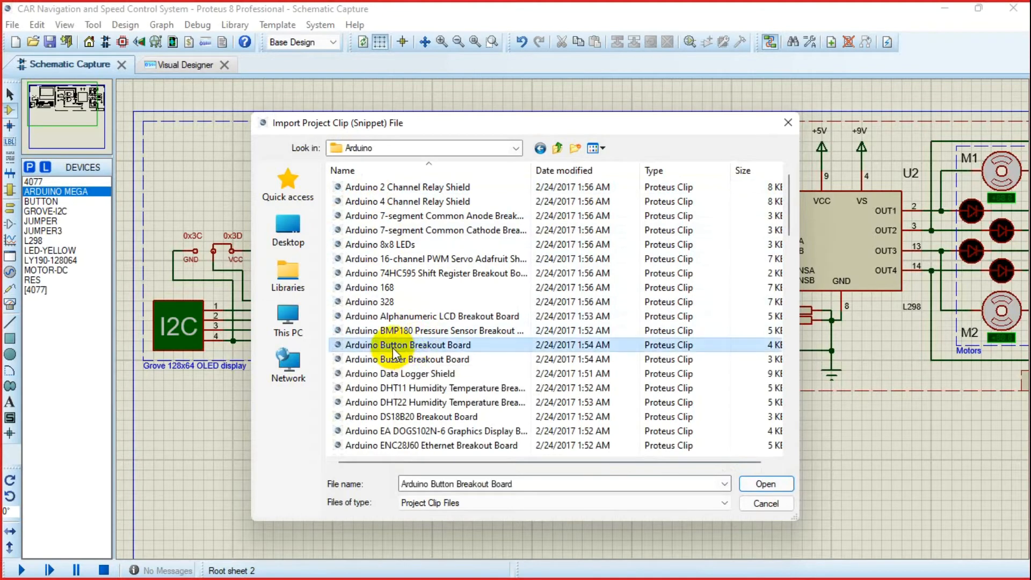
pyautogui.click(760, 484)
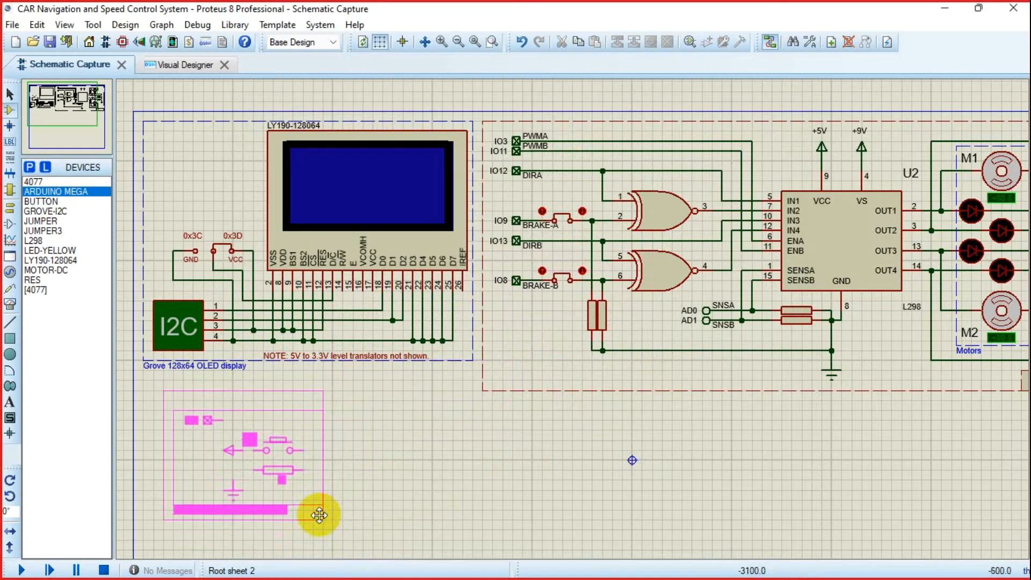
pyautogui.click(322, 515)
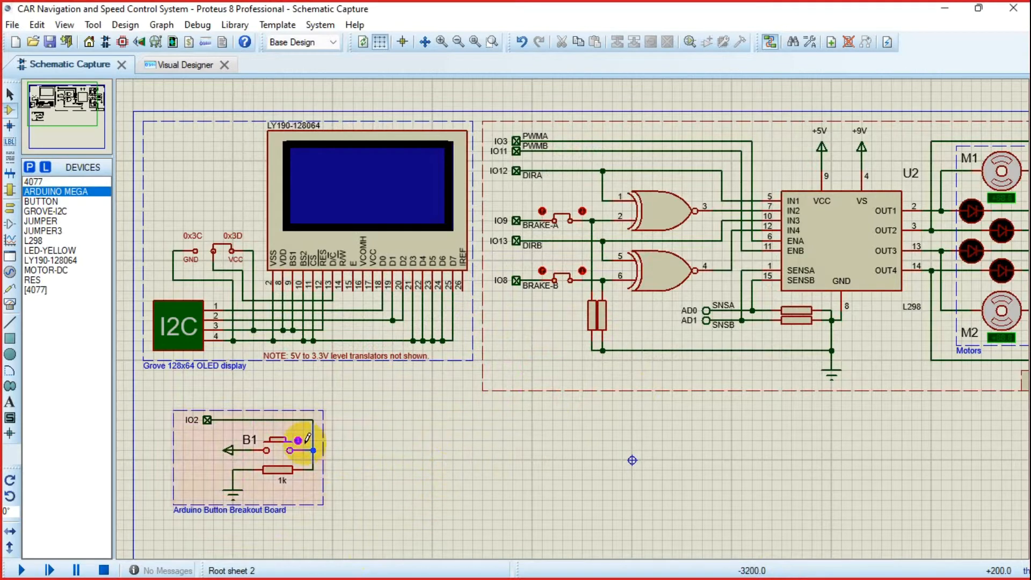
# Rename button B1 on the breakout board as FORWARD and move its label clear above the button symbol
pyautogui.doubleClick(249, 441)
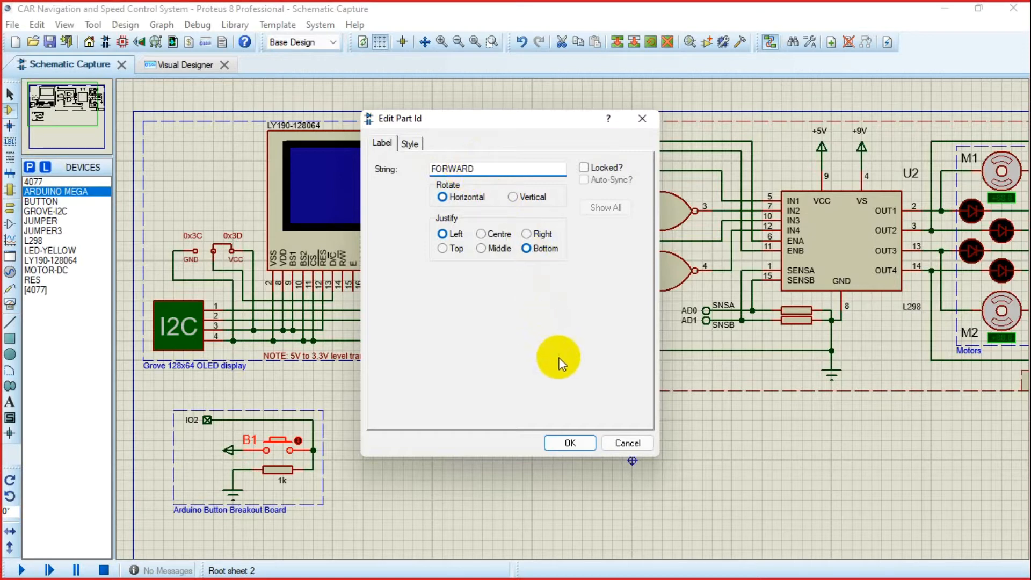
pyautogui.click(568, 443)
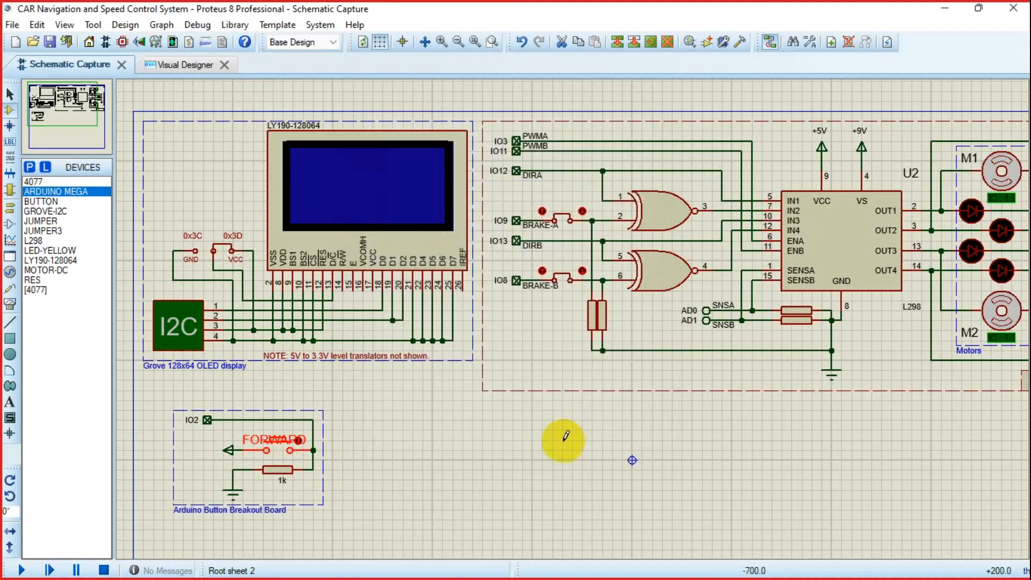
pyautogui.moveTo(256, 441); pyautogui.dragTo(230, 429)
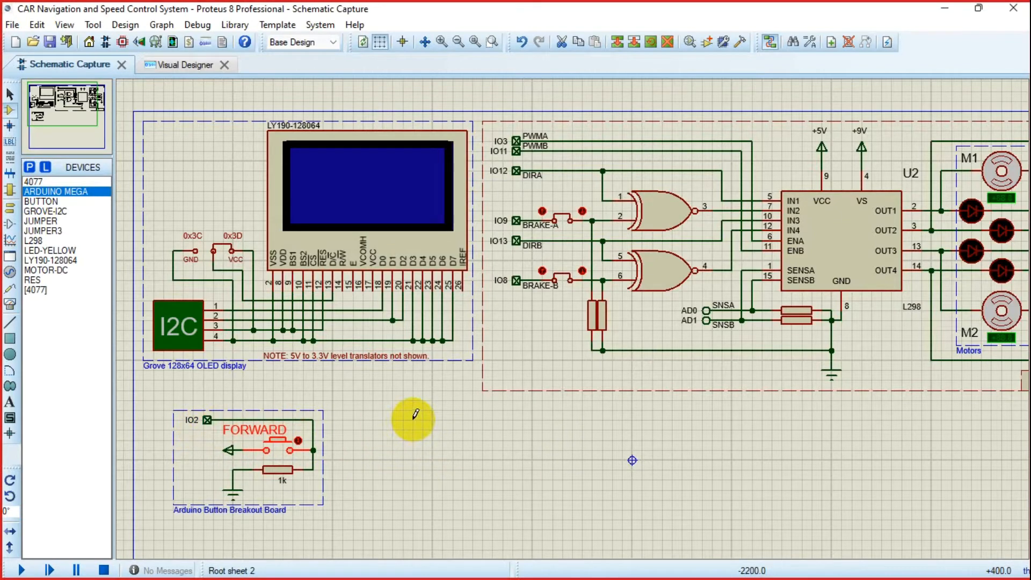
# Import a second Arduino Button Breakout Board clip and place it to the right of the FORWARD button board
pyautogui.click(12, 25)
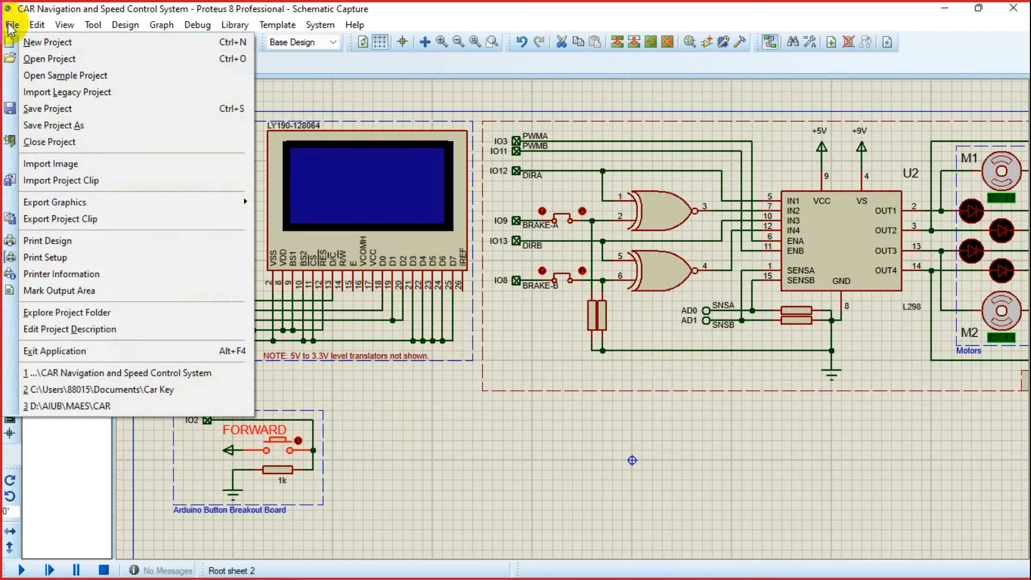
pyautogui.click(54, 181)
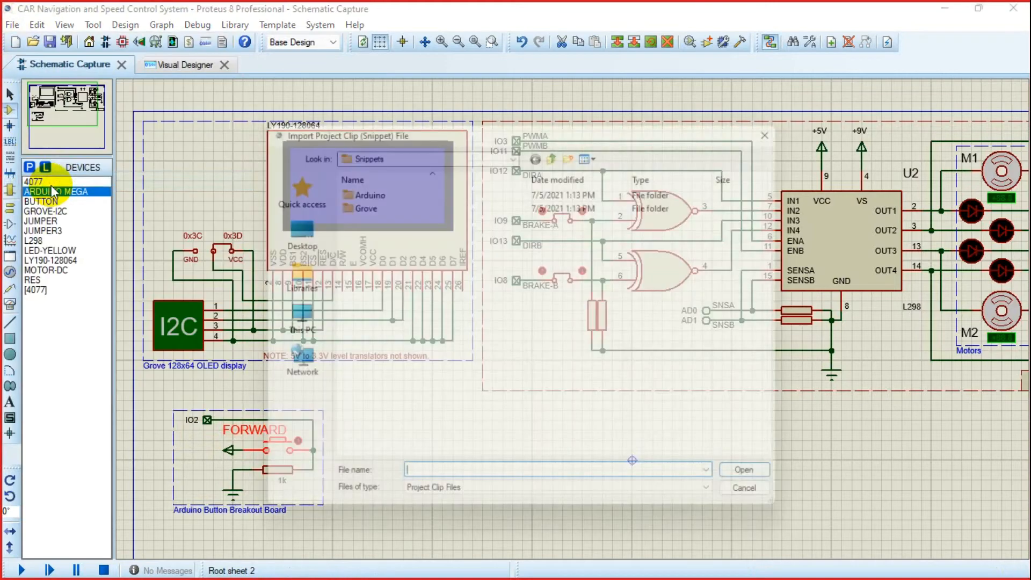
pyautogui.doubleClick(356, 186)
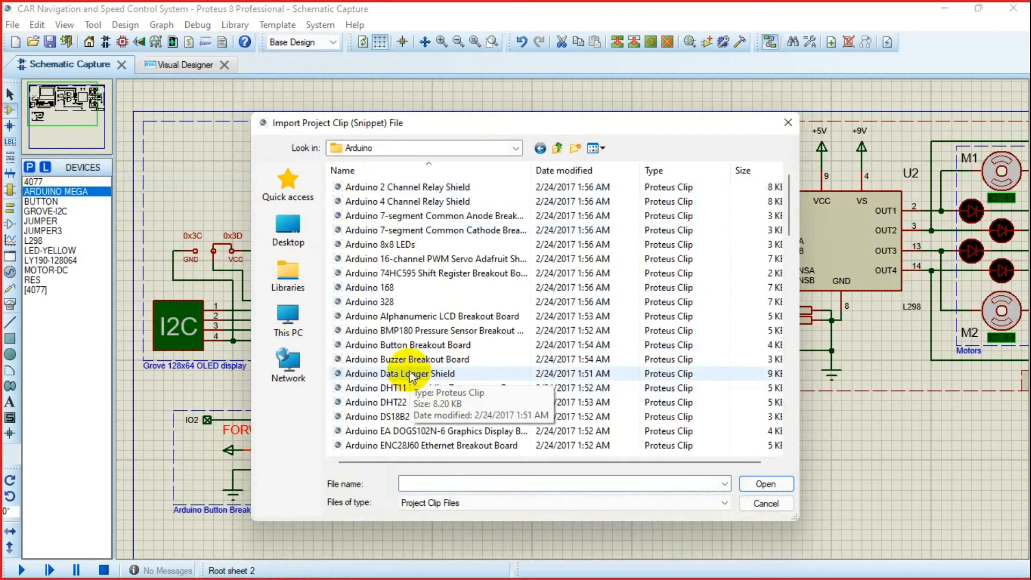
pyautogui.doubleClick(404, 345)
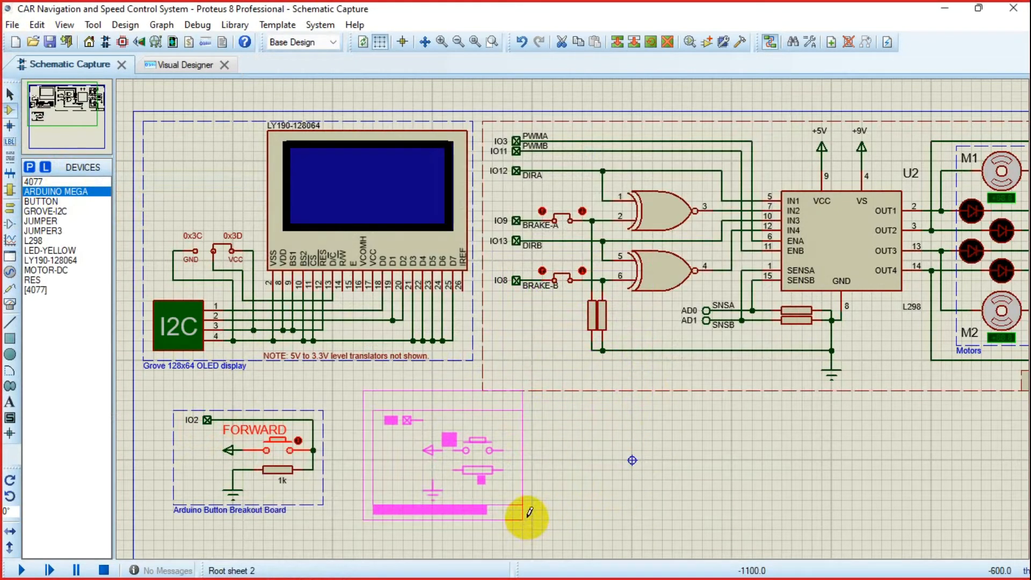
pyautogui.click(527, 518)
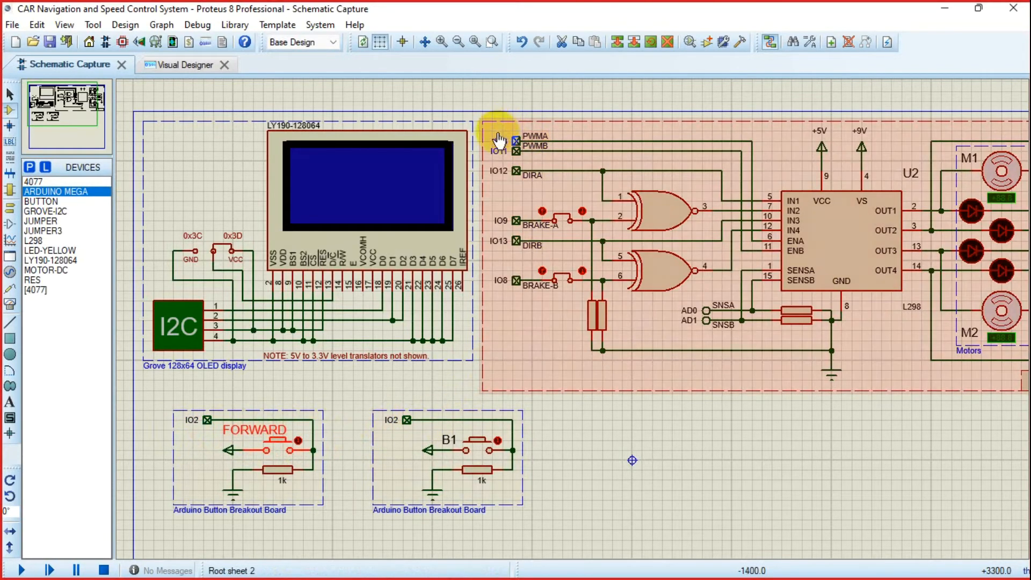
# Check the pins used by the motor shield, then unlock the second button board's terminal label, set it to IO4 and relock it
pyautogui.click(444, 41)
pyautogui.moveTo(43, 107); pyautogui.dragTo(71, 97)
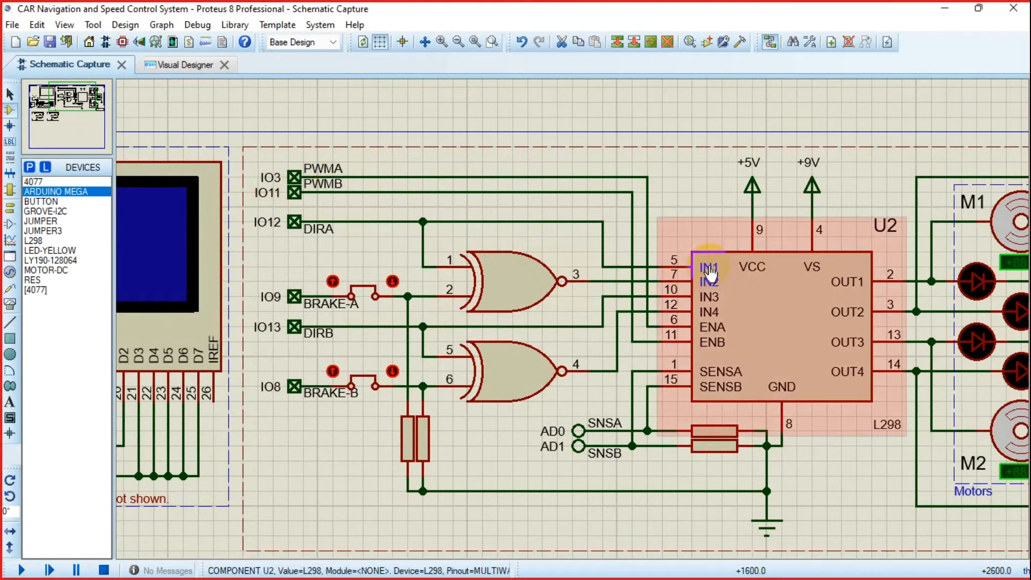
pyautogui.moveTo(67, 105); pyautogui.dragTo(54, 115)
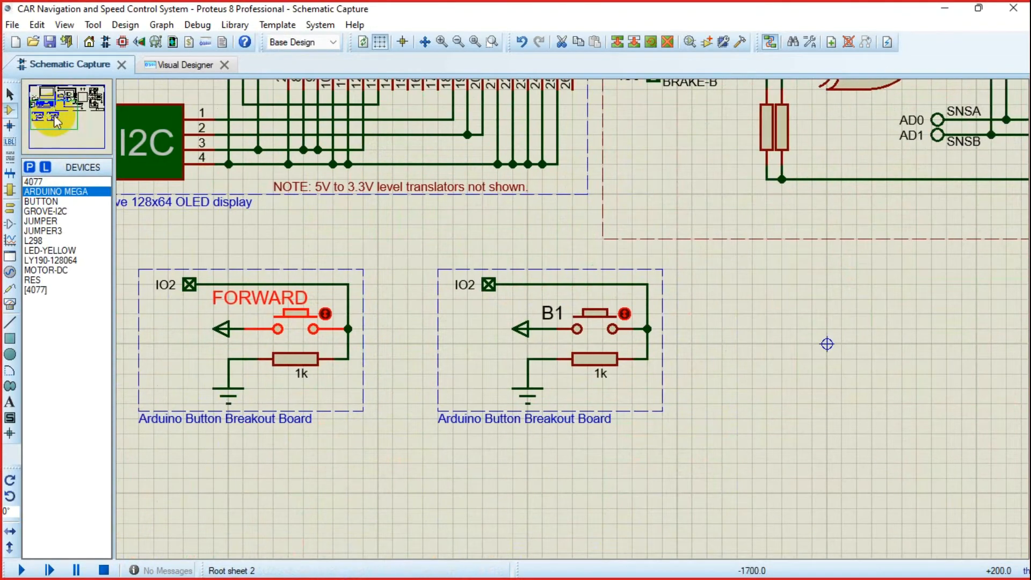
pyautogui.doubleClick(467, 289)
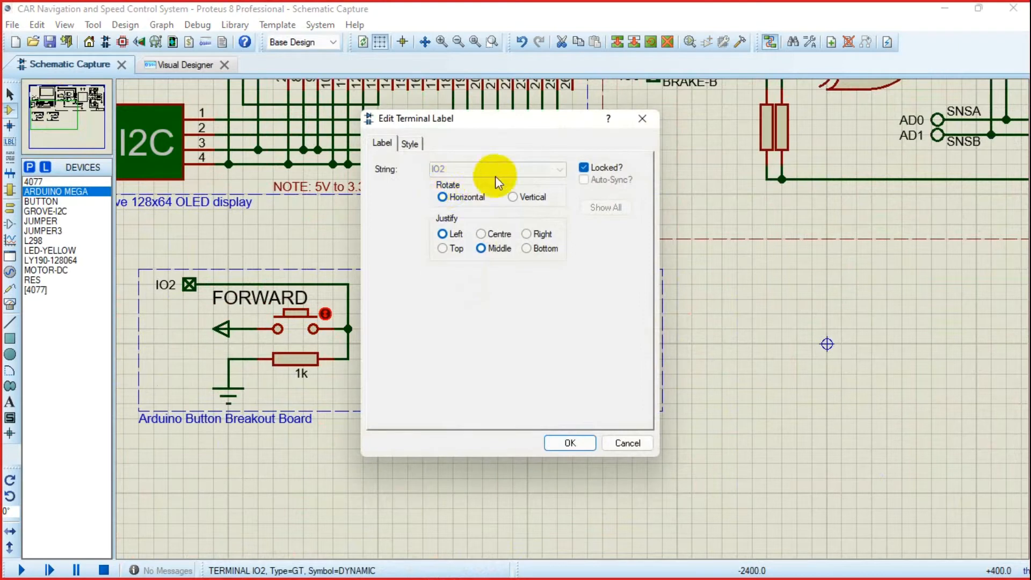
pyautogui.click(587, 168)
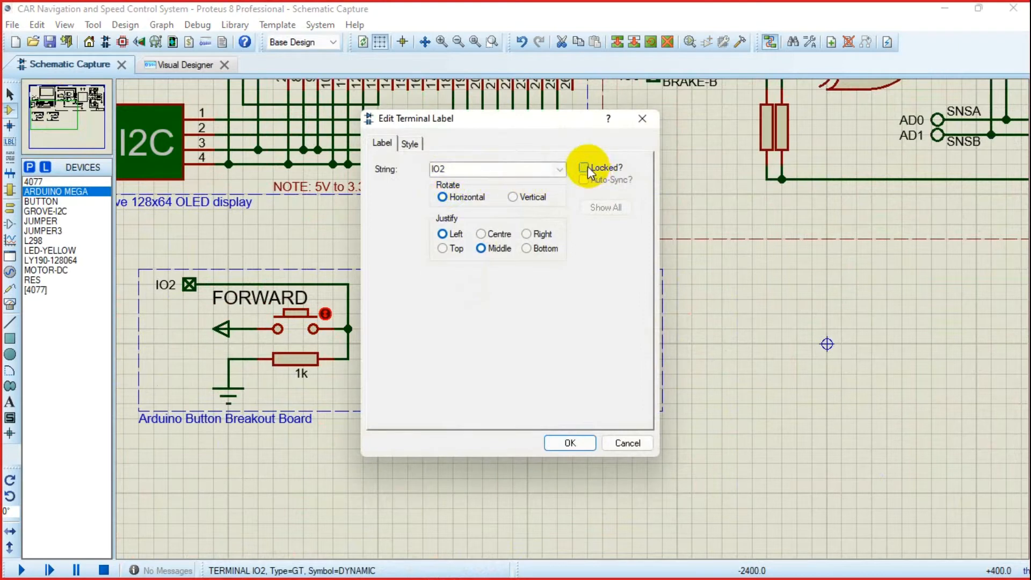
pyautogui.click(560, 170)
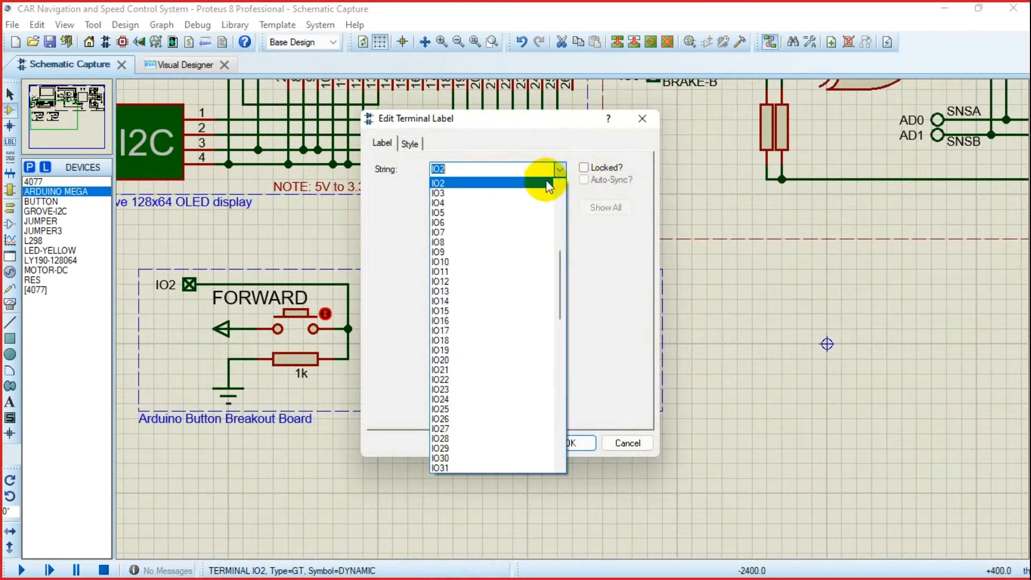
pyautogui.click(495, 203)
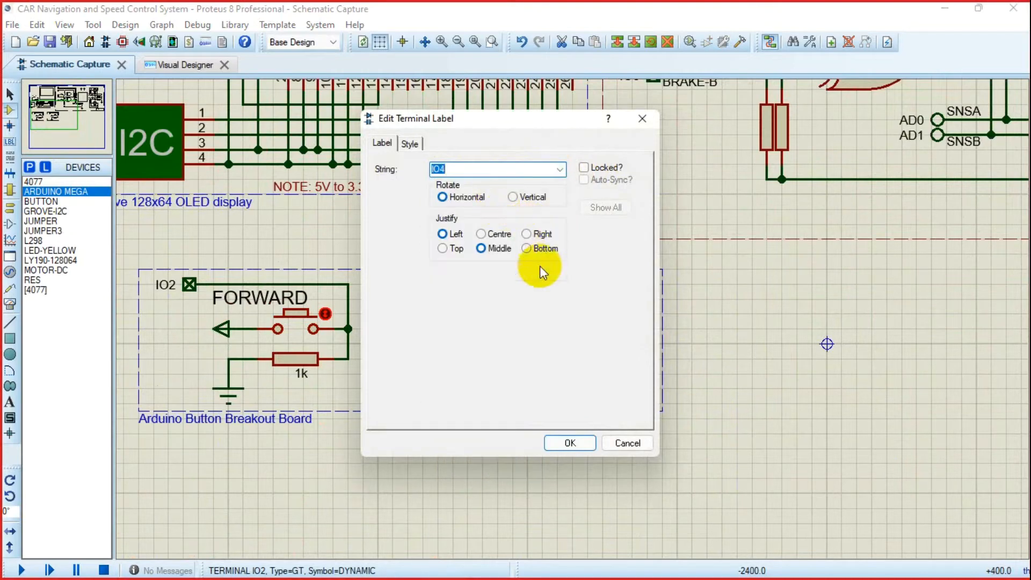
pyautogui.click(587, 168)
pyautogui.click(570, 442)
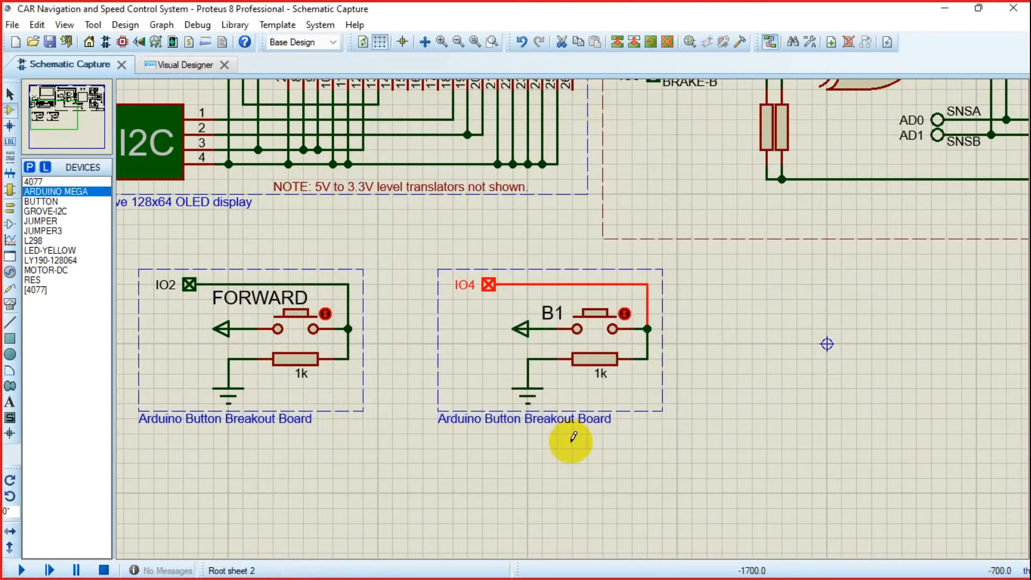
# Rename the second board's button as BRAKE and move its label clear above the button symbol
pyautogui.click(554, 321)
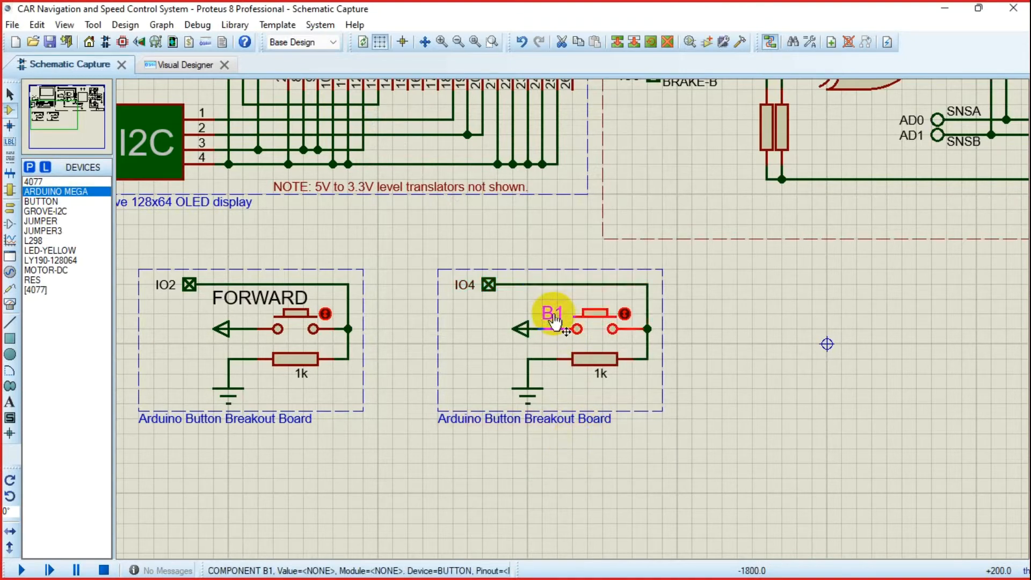
pyautogui.click(553, 321)
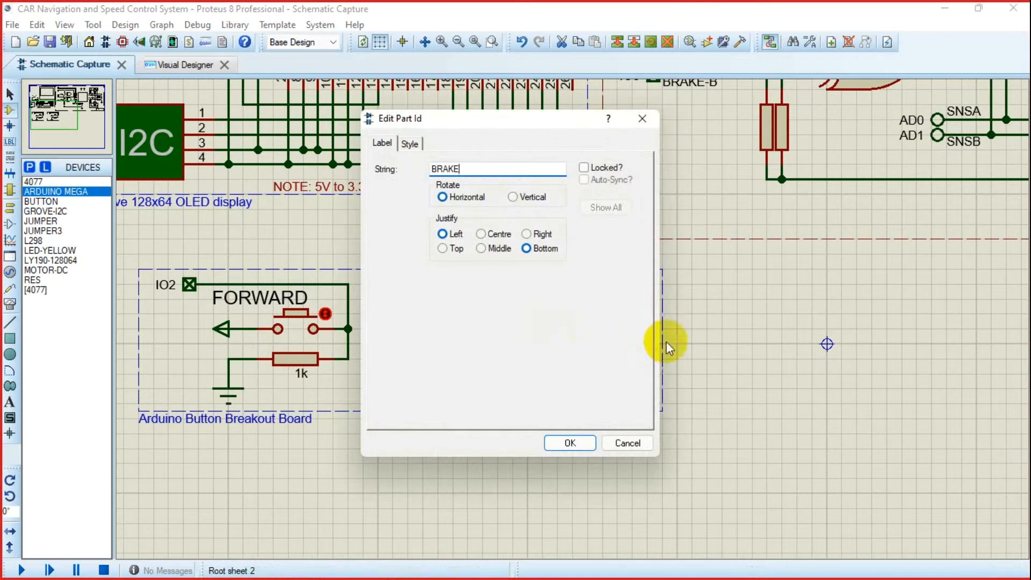
pyautogui.click(568, 443)
pyautogui.moveTo(574, 317); pyautogui.dragTo(534, 301)
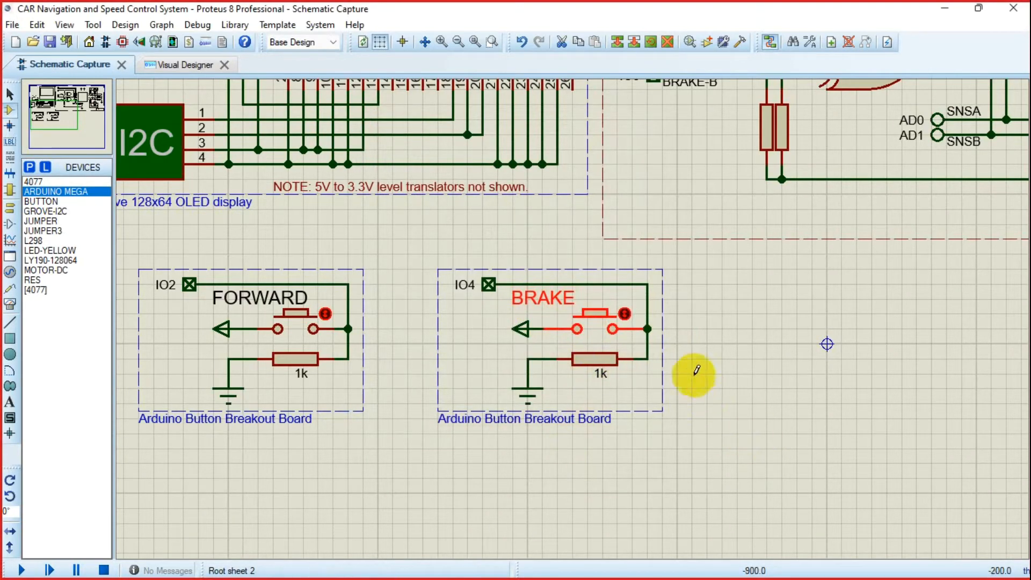
# Import a third Arduino Button Breakout Board clip and place it to the right of the BRAKE button board
pyautogui.click(12, 24)
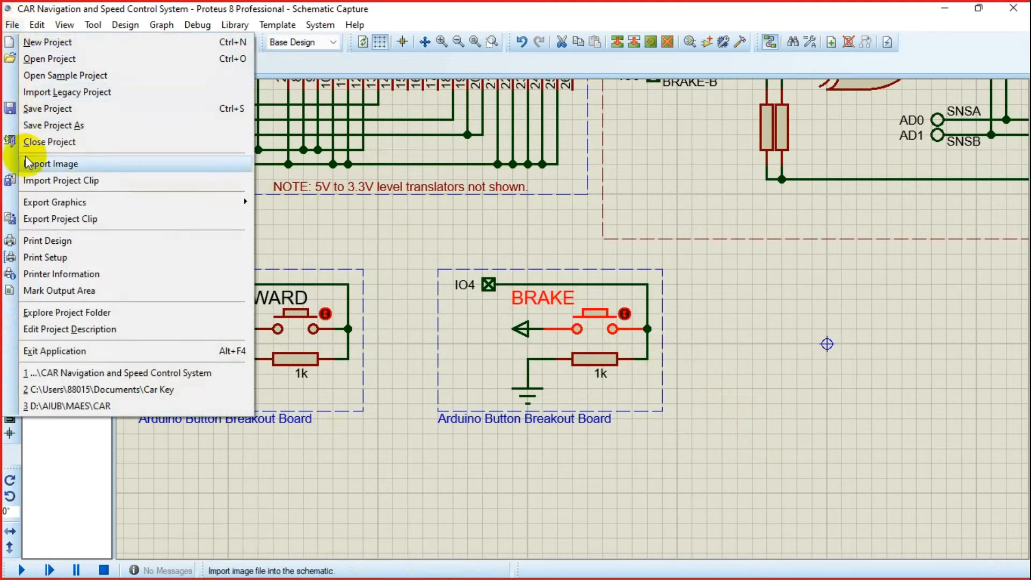
pyautogui.click(43, 181)
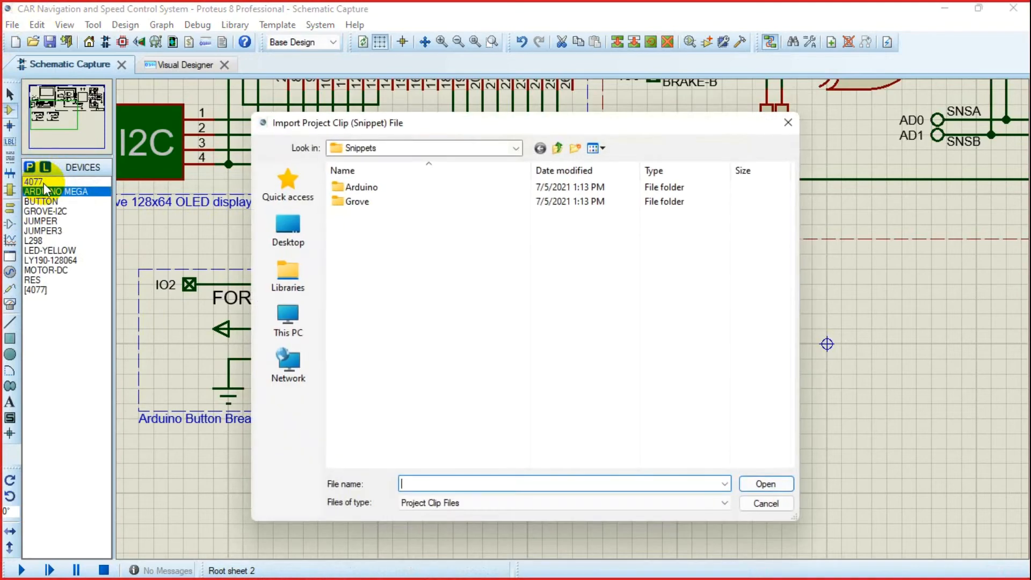
pyautogui.doubleClick(359, 189)
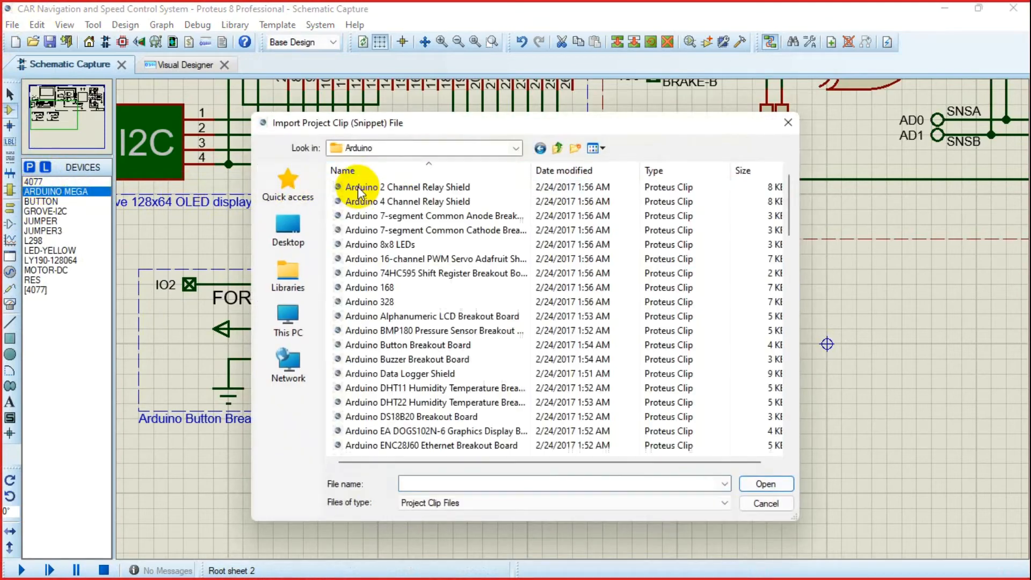
pyautogui.click(411, 347)
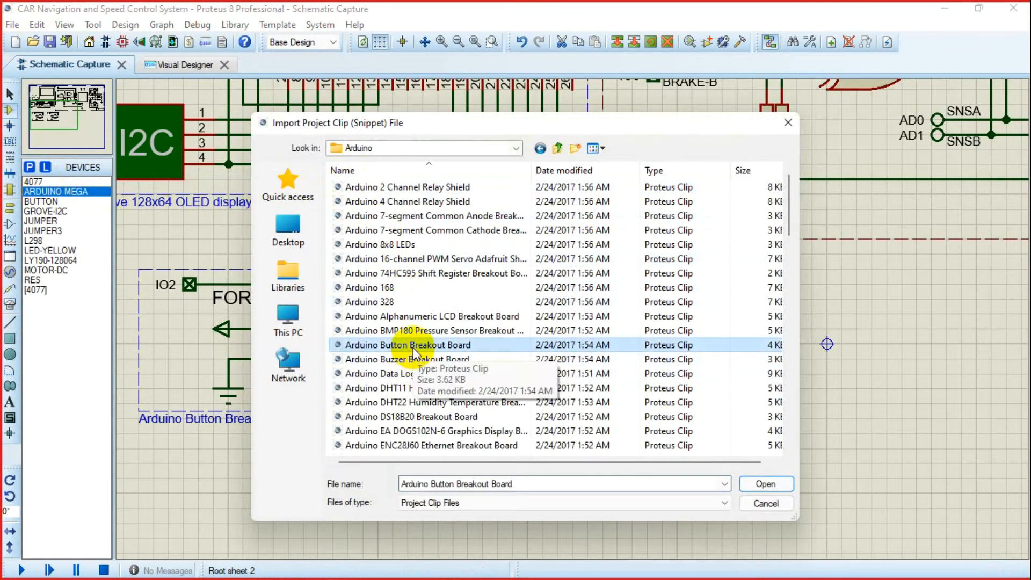
pyautogui.doubleClick(411, 346)
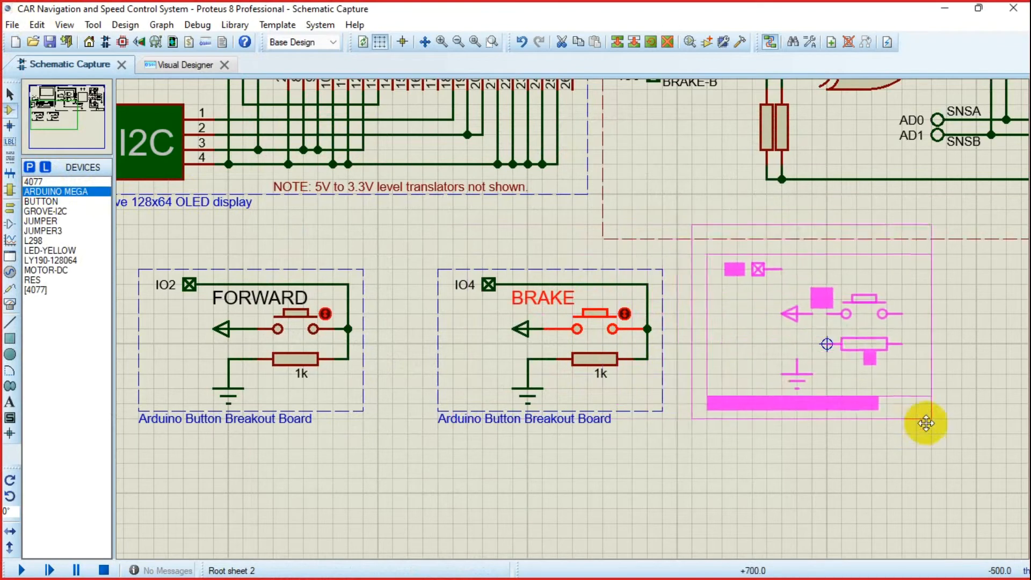
pyautogui.click(920, 426)
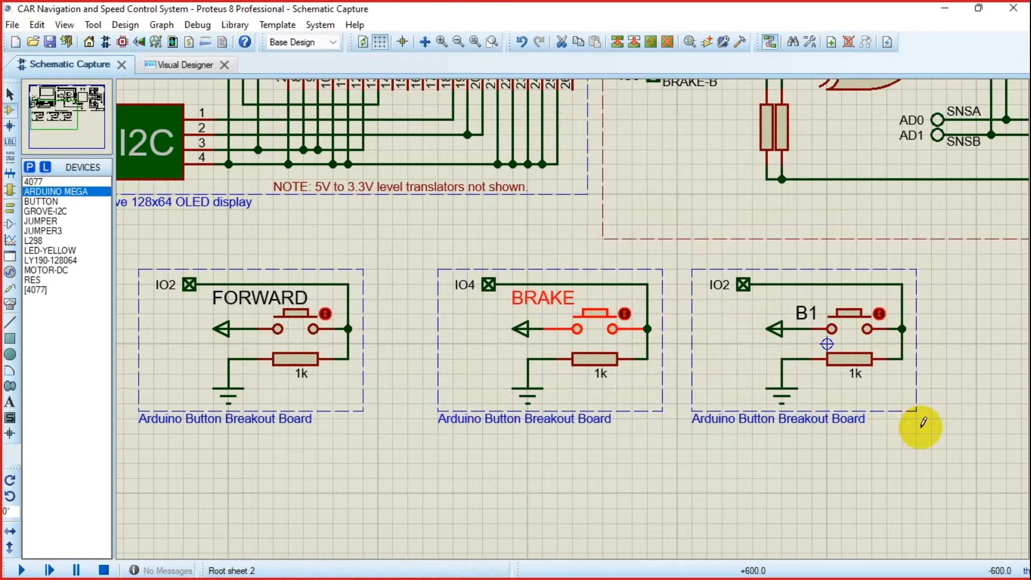
# Unlock the third button board's terminal label, set it to IO5 and relock it
pyautogui.doubleClick(720, 284)
pyautogui.click(584, 167)
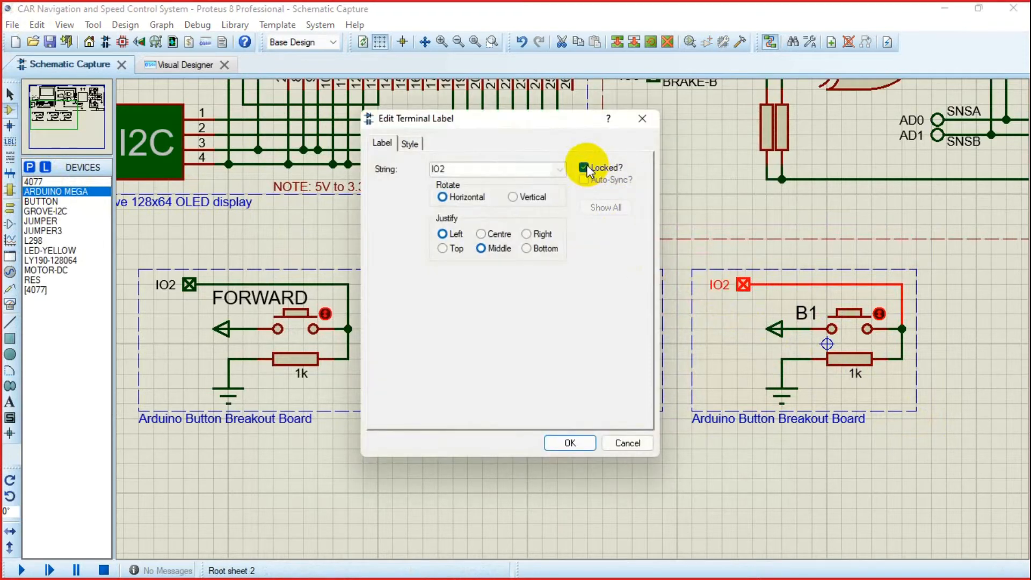
pyautogui.click(560, 169)
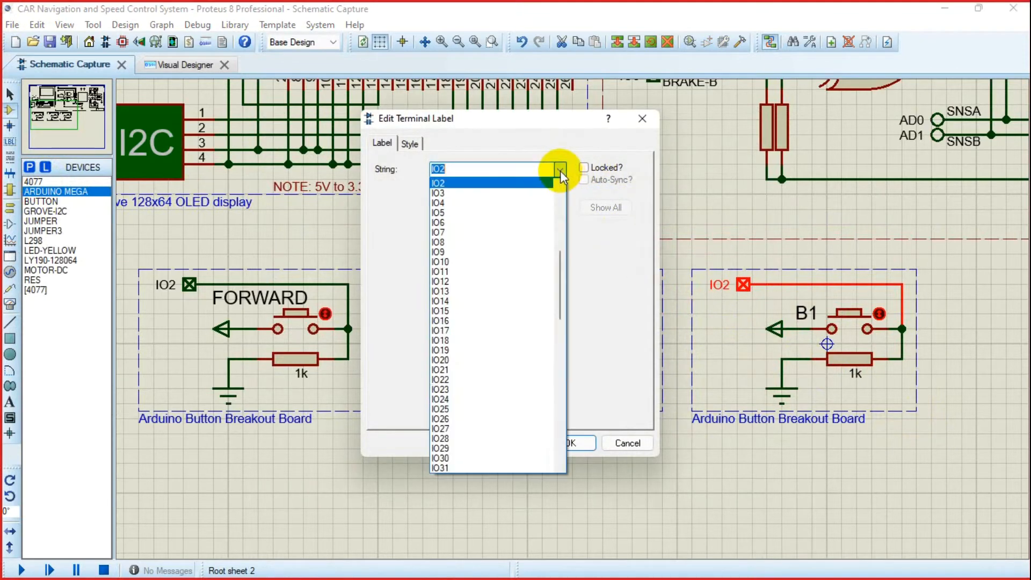
pyautogui.click(492, 214)
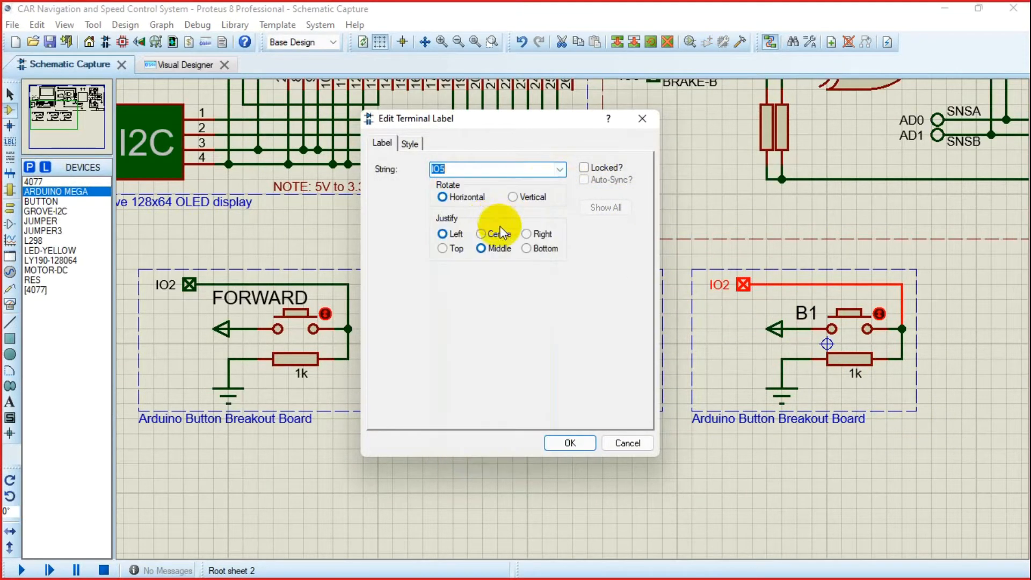
pyautogui.click(587, 167)
pyautogui.click(570, 443)
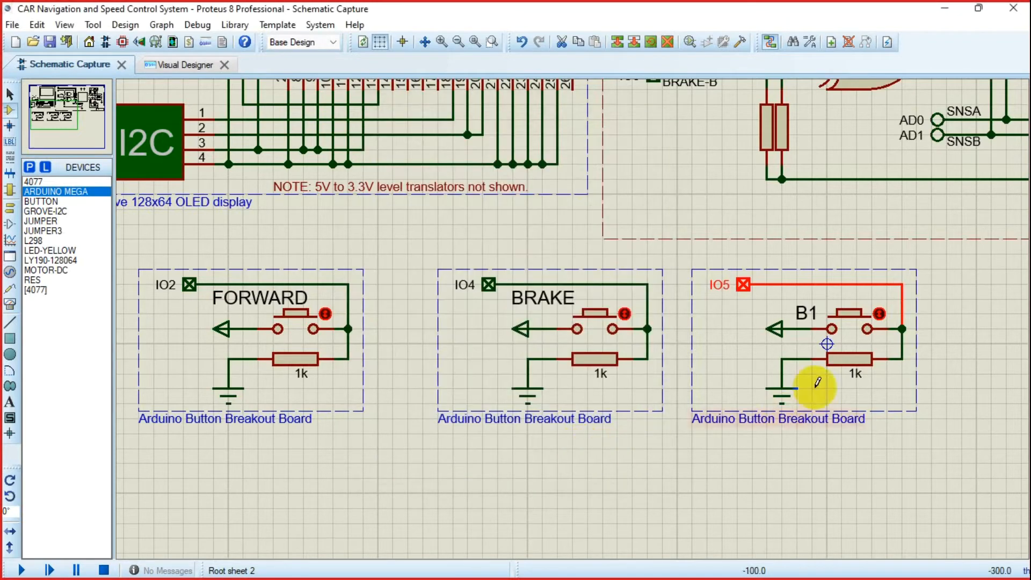
# Rename the third board's button as REVERSE with the name locked, and move its label clear above the button symbol
pyautogui.doubleClick(804, 321)
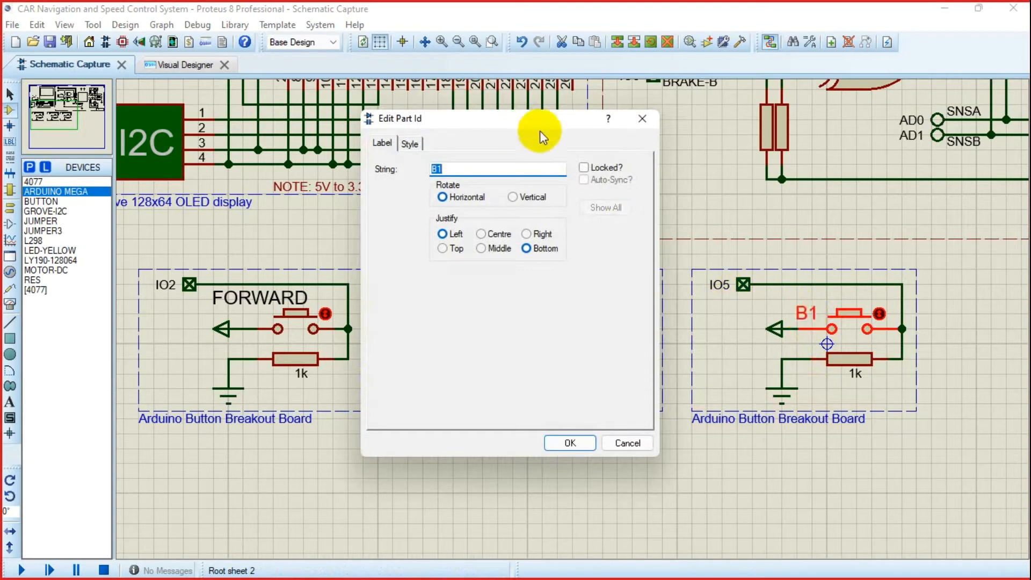
pyautogui.write('REVERSE')
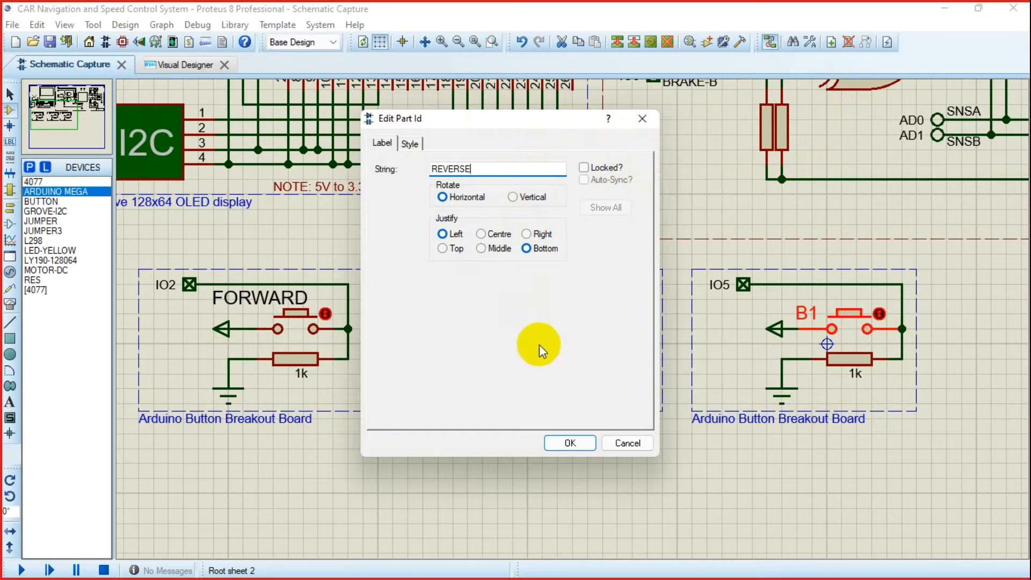
pyautogui.click(584, 168)
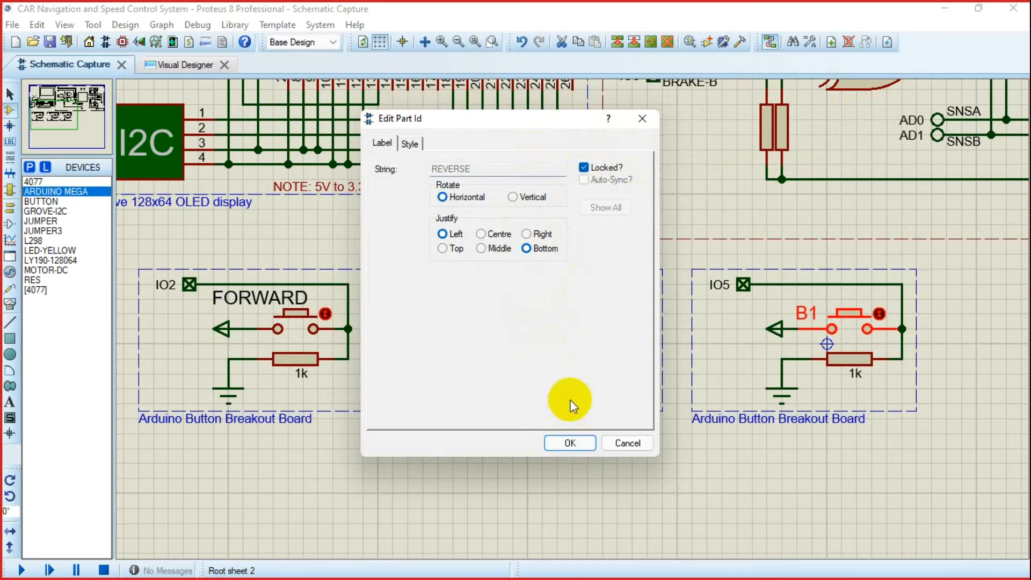
pyautogui.click(570, 443)
pyautogui.moveTo(816, 316); pyautogui.dragTo(768, 304)
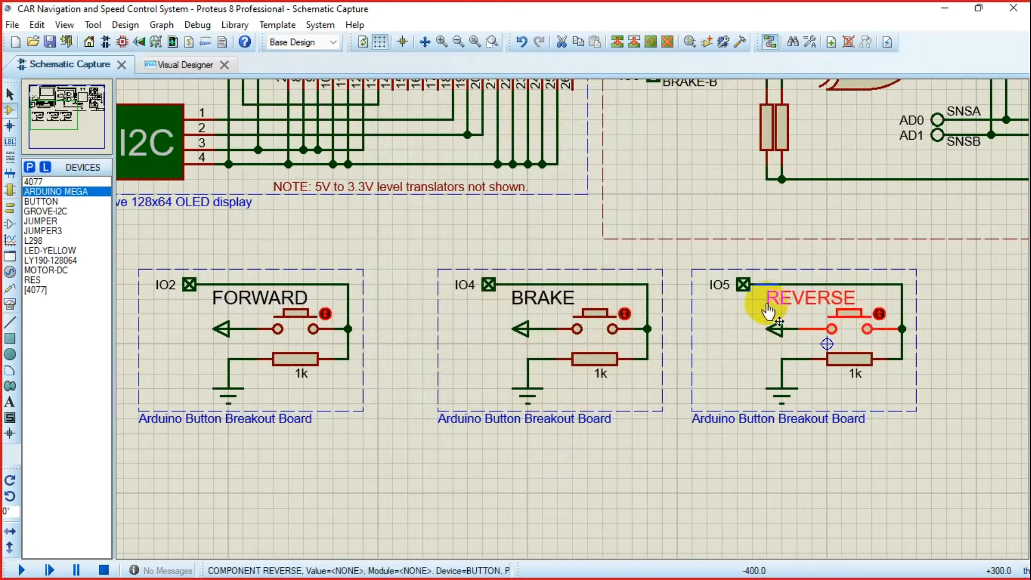
pyautogui.click(626, 488)
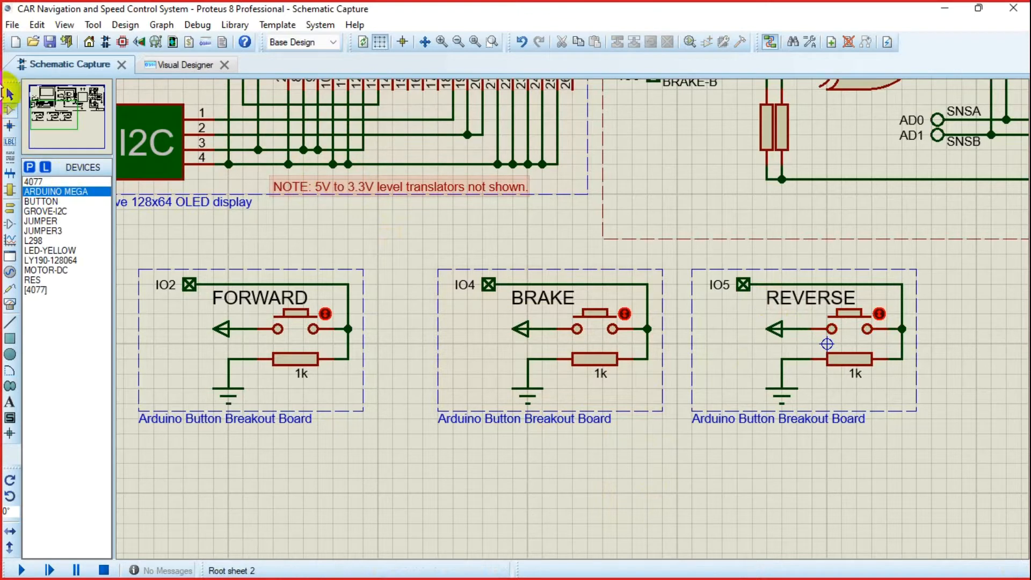
# Save the project, and import a fourth Arduino Button Breakout Board clip, placing it below the FORWARD button board
pyautogui.click(49, 43)
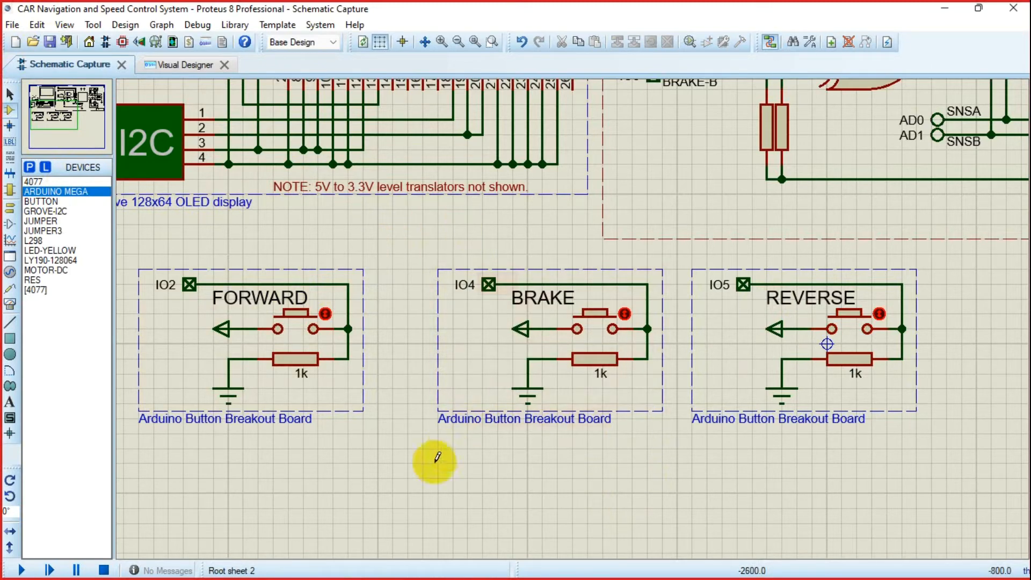
pyautogui.click(12, 25)
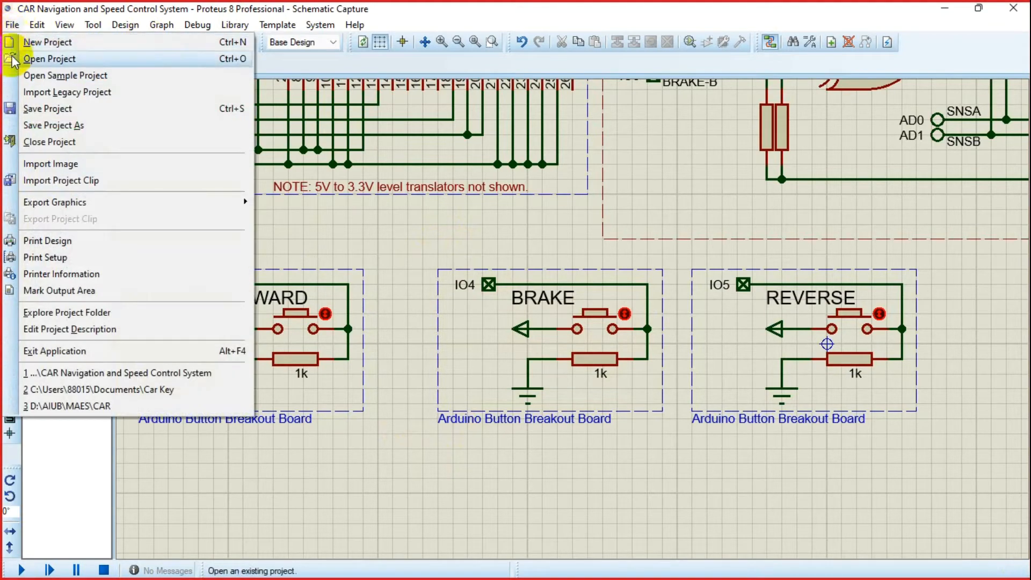
pyautogui.click(25, 181)
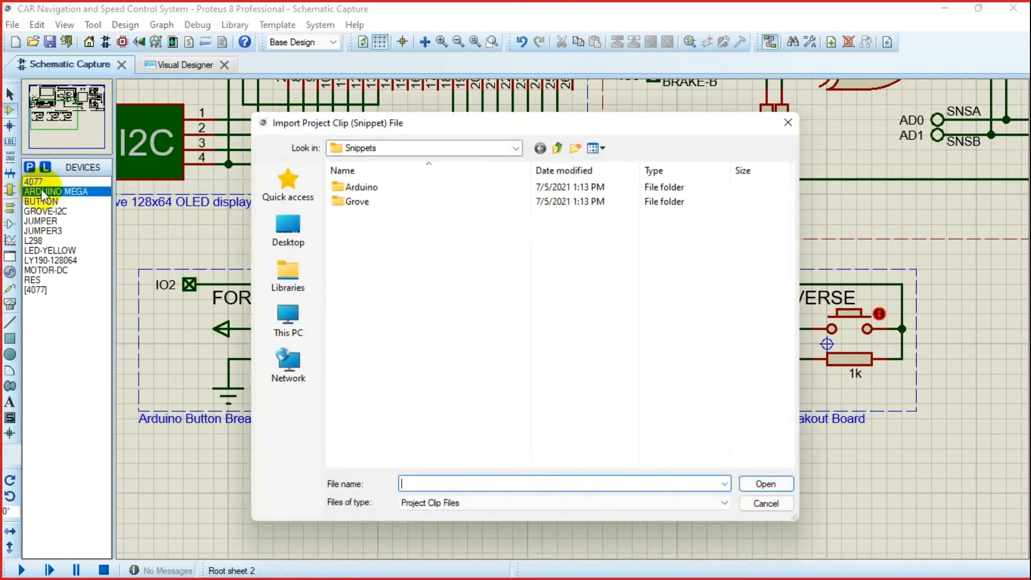
pyautogui.doubleClick(369, 186)
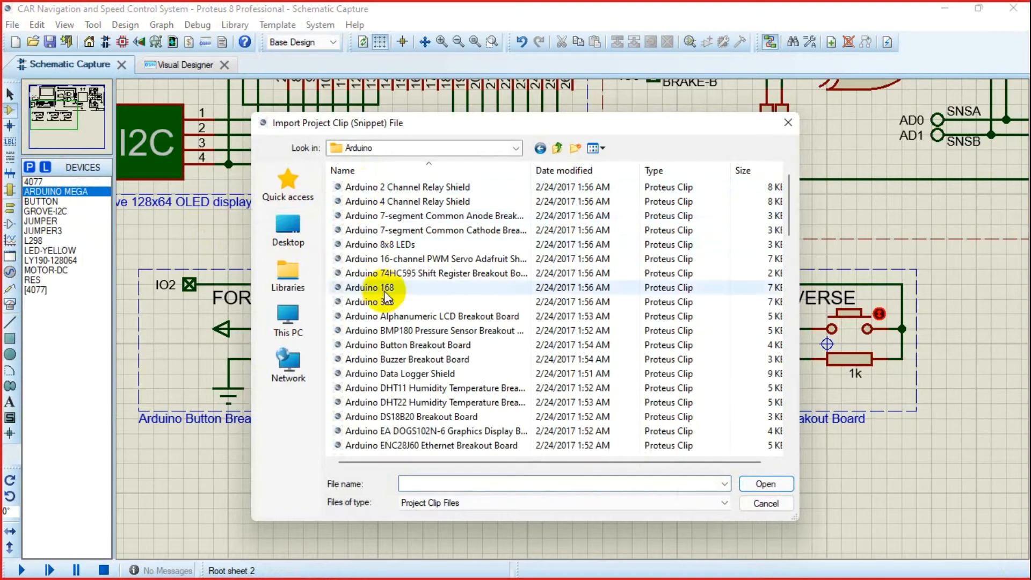
pyautogui.doubleClick(394, 347)
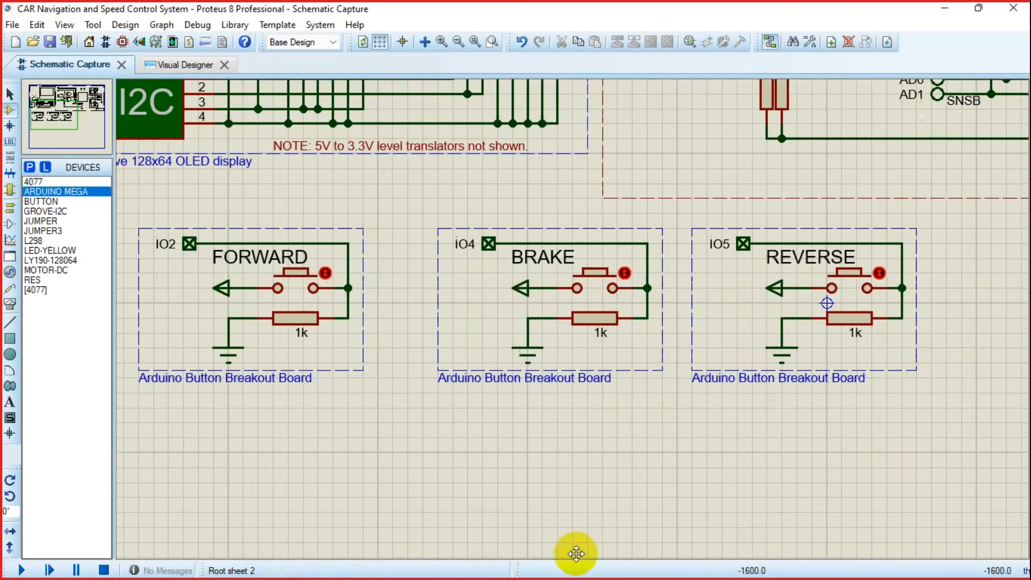
pyautogui.click(394, 523)
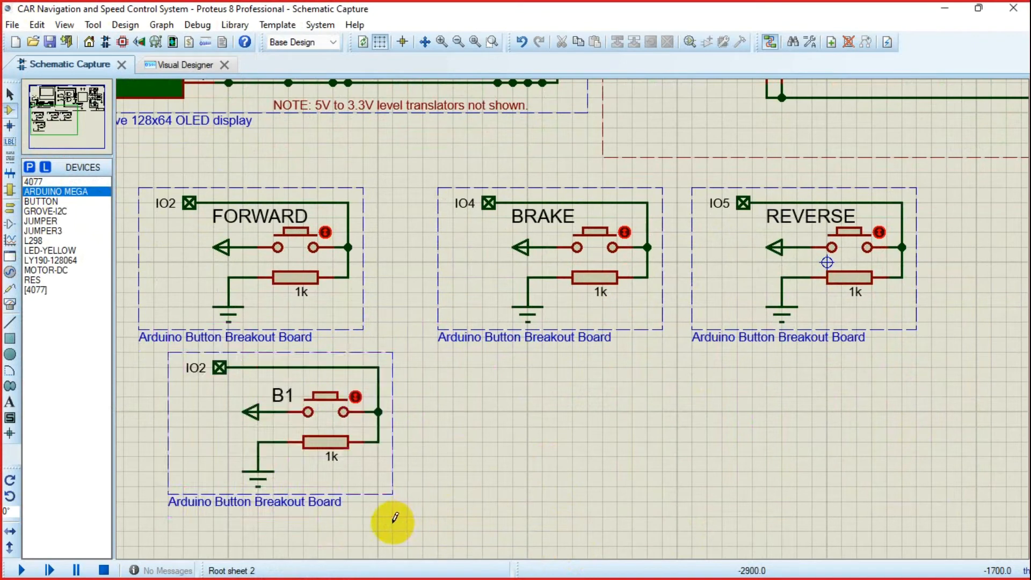
# Set the fourth button board's terminal label to IO6 and lock it
pyautogui.click(196, 367)
pyautogui.click(196, 367)
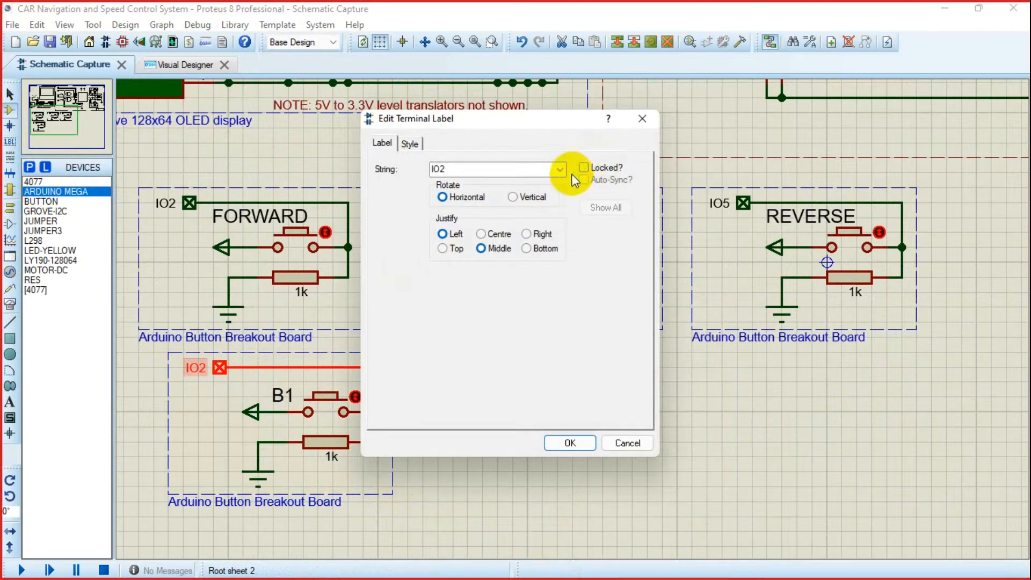
pyautogui.click(562, 169)
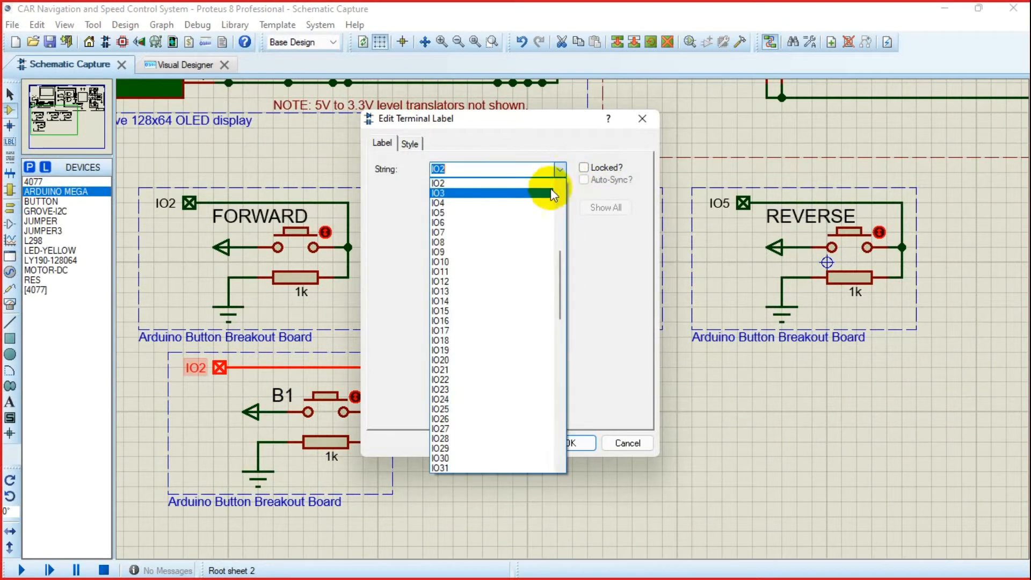
pyautogui.click(511, 221)
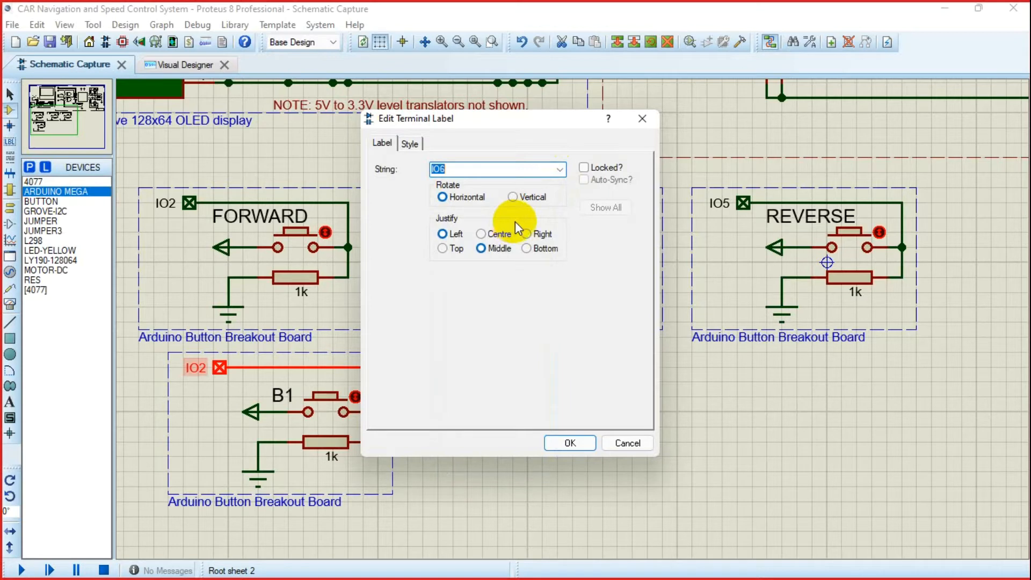
pyautogui.click(583, 168)
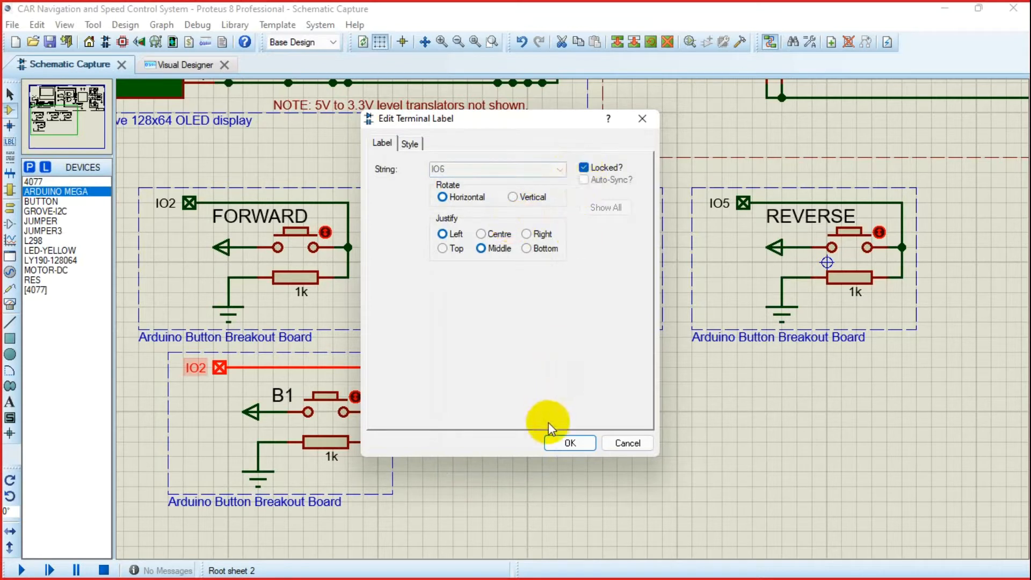
pyautogui.click(560, 443)
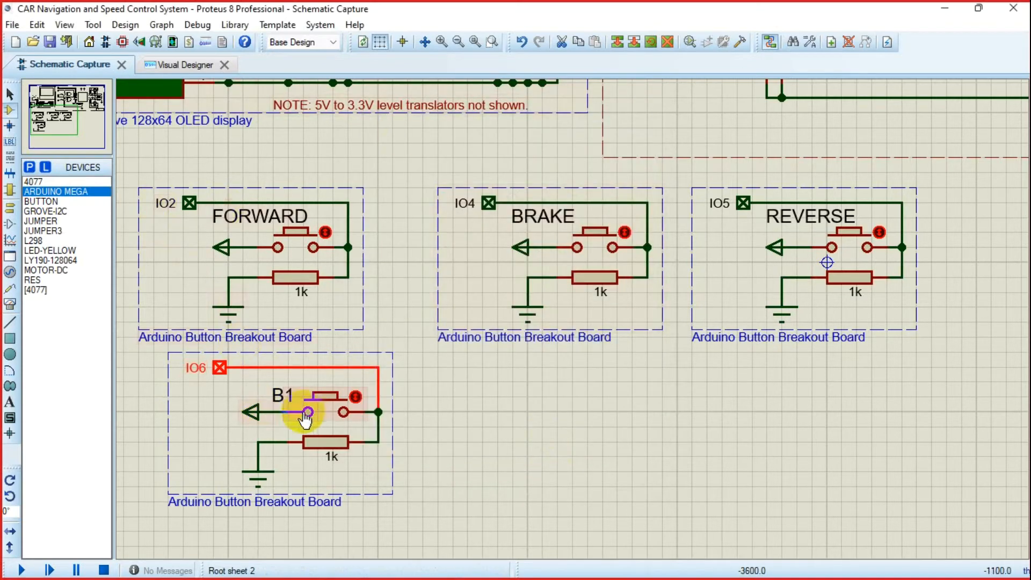
# Rename the fourth board's button as RIGHT and move its label clear above the button symbol
pyautogui.doubleClick(280, 395)
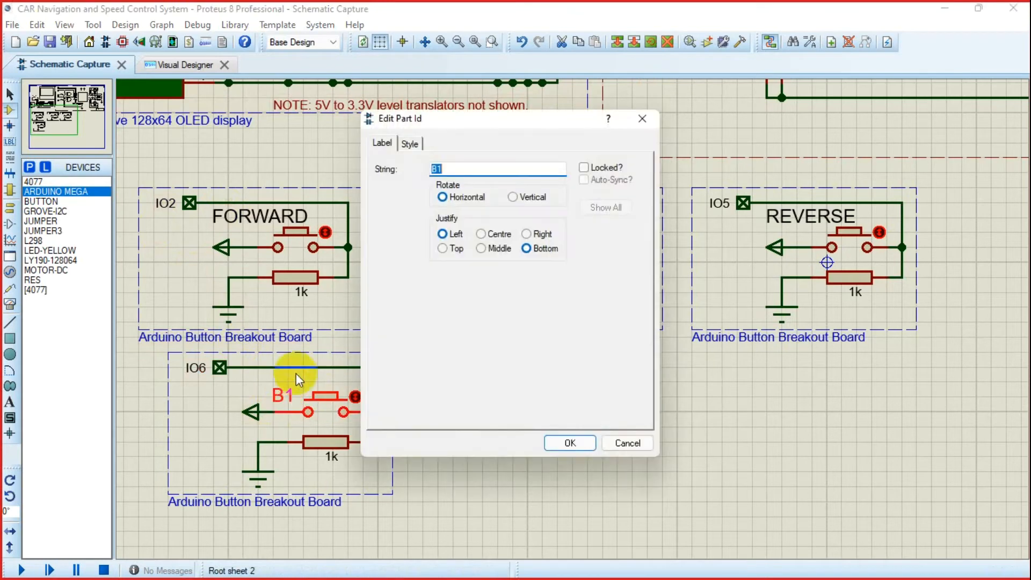
pyautogui.write('R')
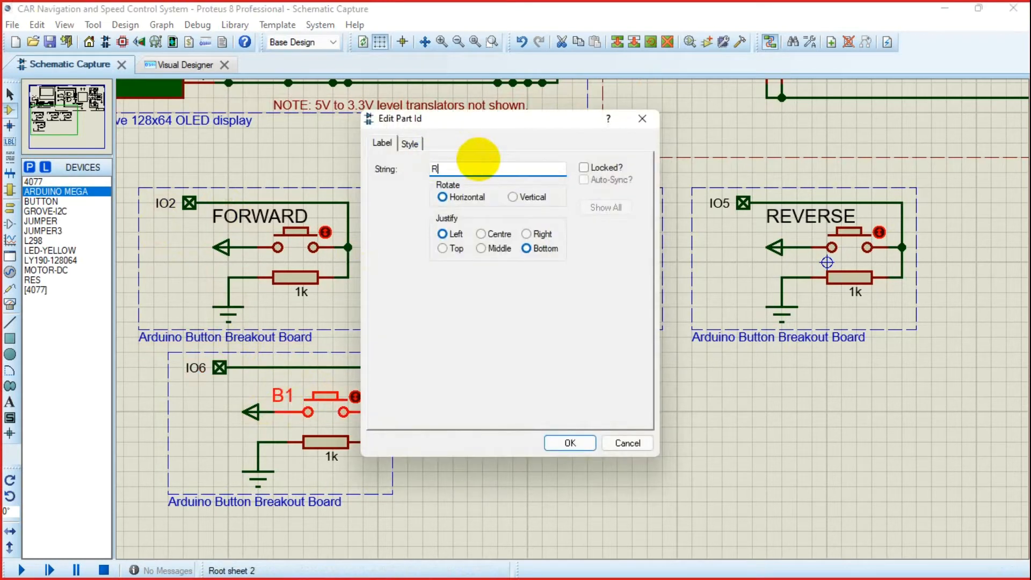
pyautogui.write('IGHT')
pyautogui.click(570, 443)
pyautogui.moveTo(295, 415); pyautogui.dragTo(259, 397)
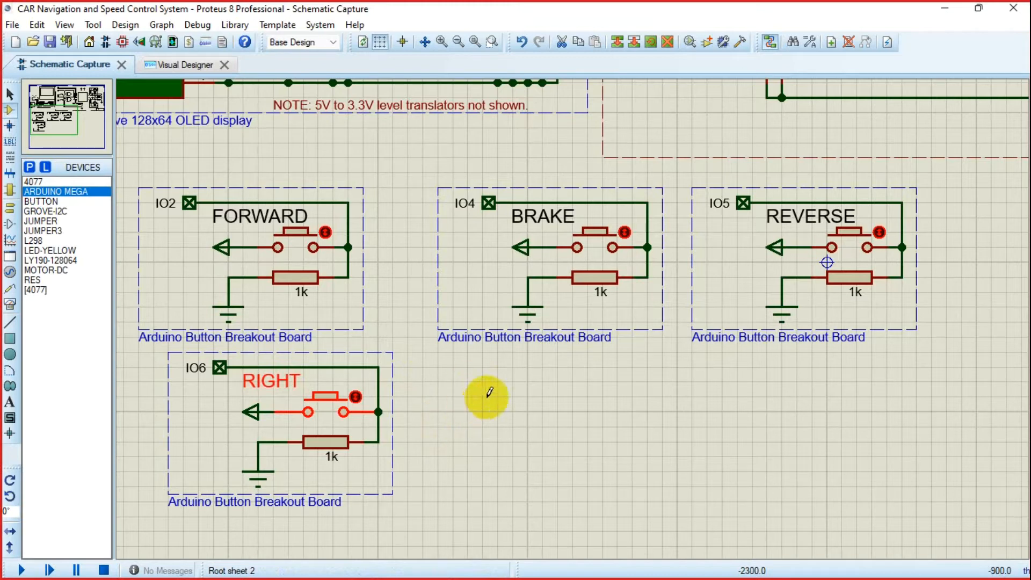
pyautogui.click(736, 433)
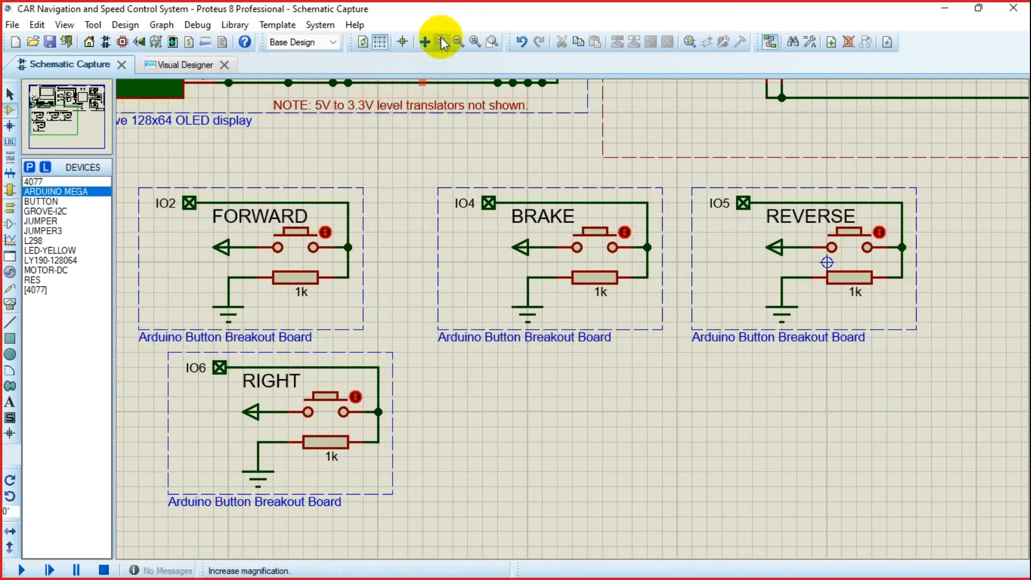
# In the Visual Designer flowchart, move the SETUP block to the sheet's upper left and lower its END block to lengthen the branch
pyautogui.click(459, 41)
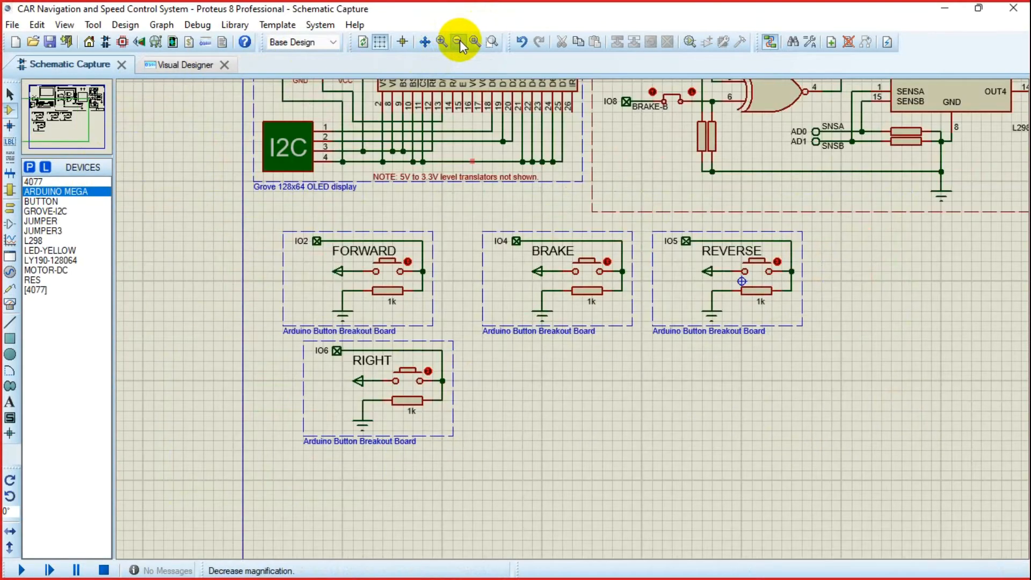
pyautogui.click(68, 129)
pyautogui.moveTo(69, 129)
pyautogui.mouseDown()
pyautogui.moveTo(74, 109)
pyautogui.moveTo(62, 111)
pyautogui.mouseUp()
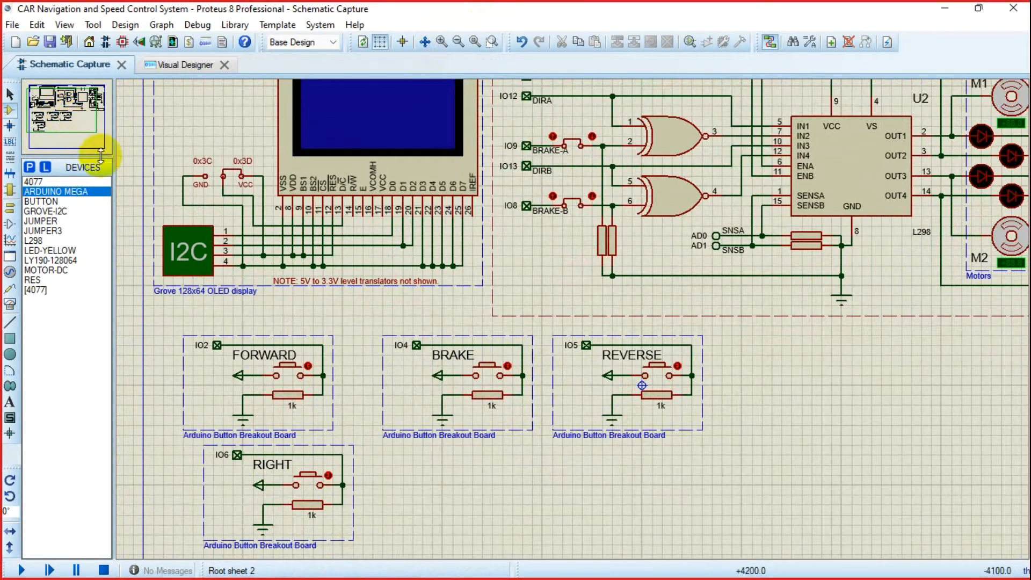
pyautogui.click(174, 67)
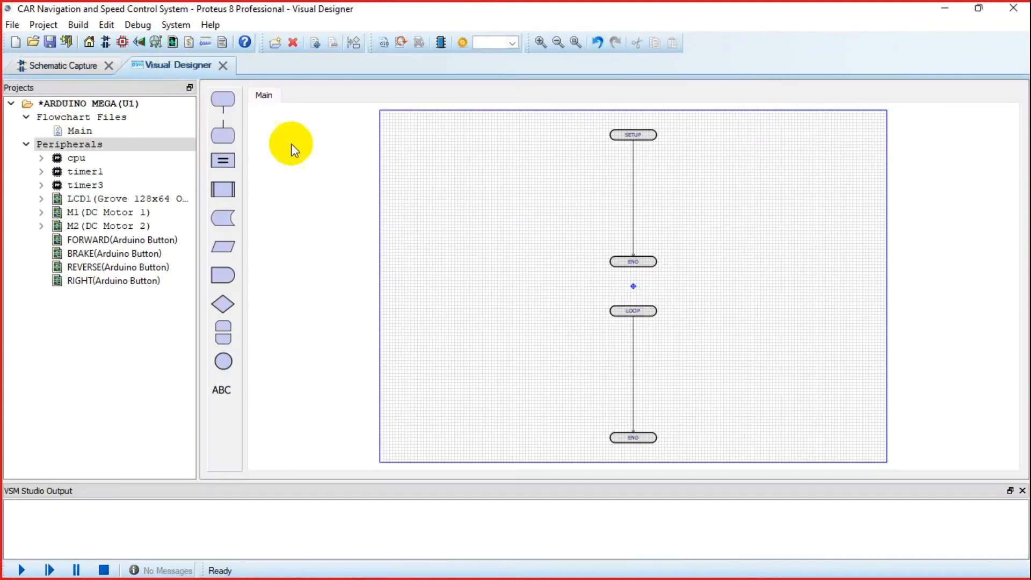
pyautogui.rightClick(610, 138)
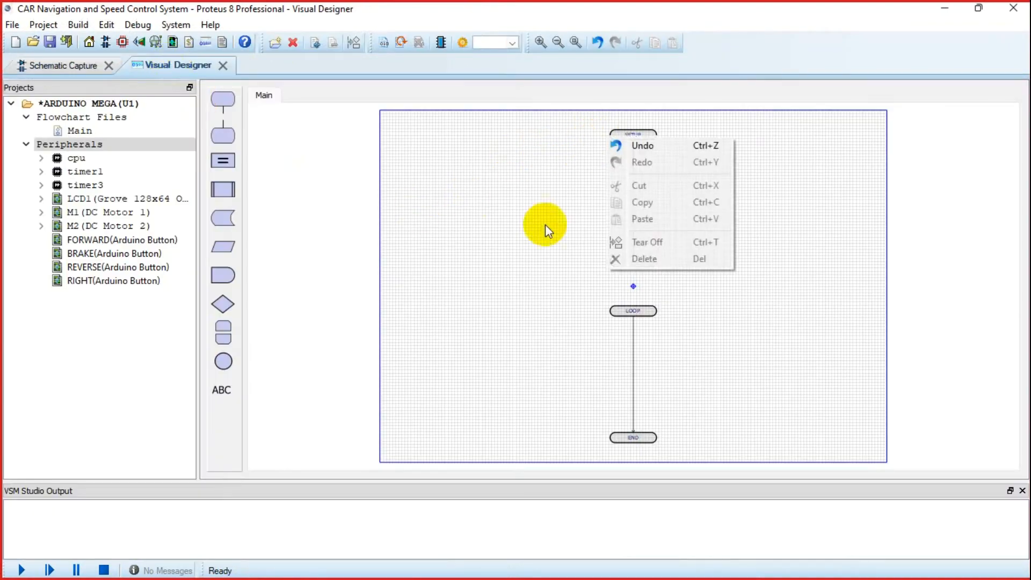
pyautogui.click(319, 234)
pyautogui.moveTo(640, 139); pyautogui.dragTo(441, 144)
pyautogui.moveTo(438, 264); pyautogui.dragTo(436, 339)
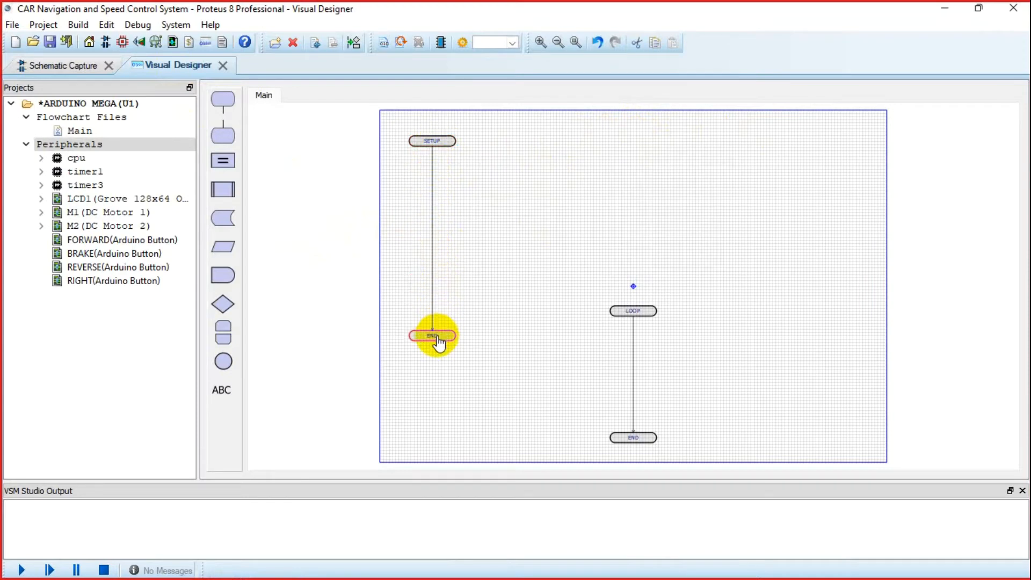
# Move the flowchart's LOOP block up beside SETUP, level with it and to its right
pyautogui.click(541, 42)
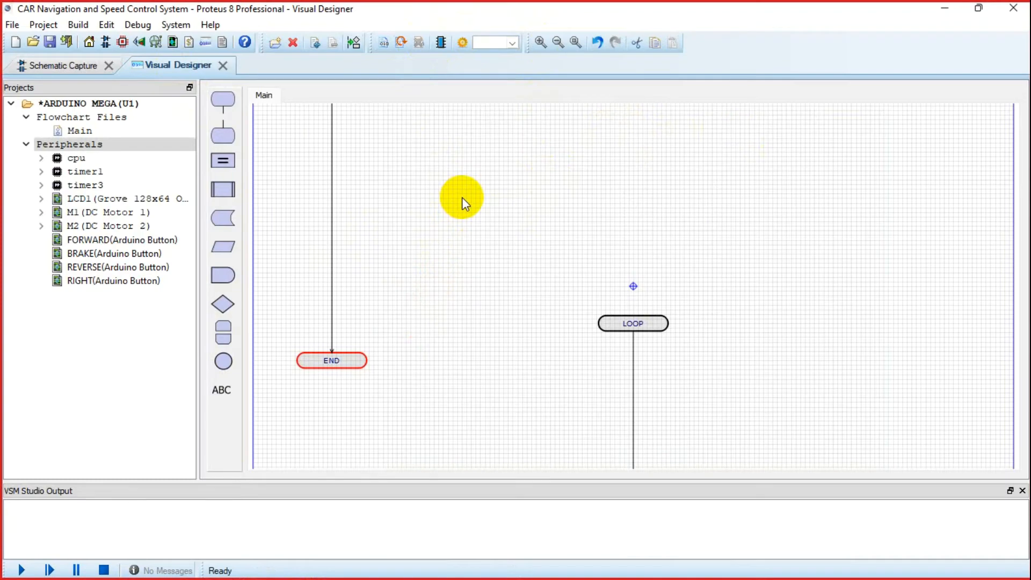
pyautogui.click(634, 326)
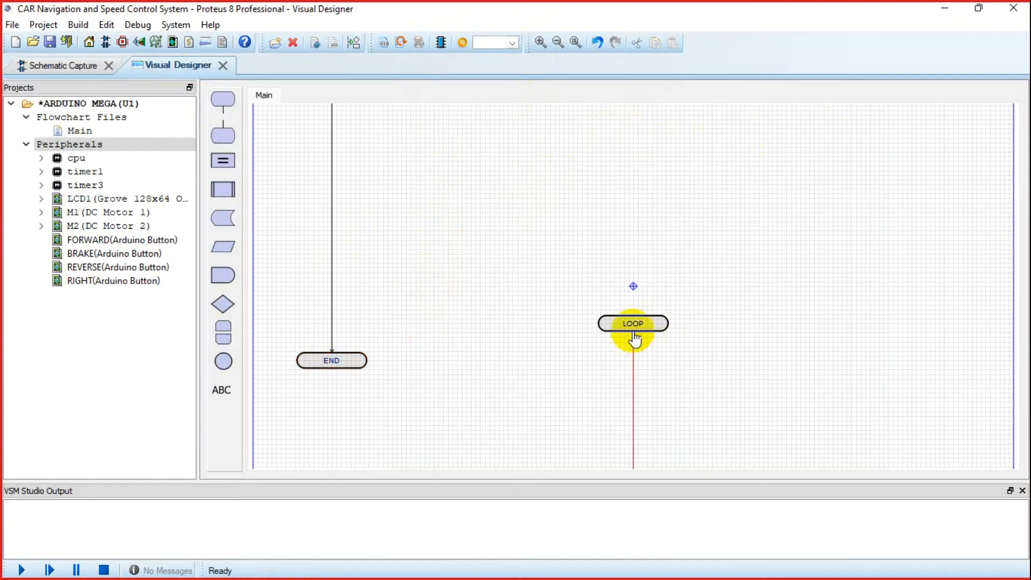
pyautogui.moveTo(636, 332); pyautogui.dragTo(520, 195)
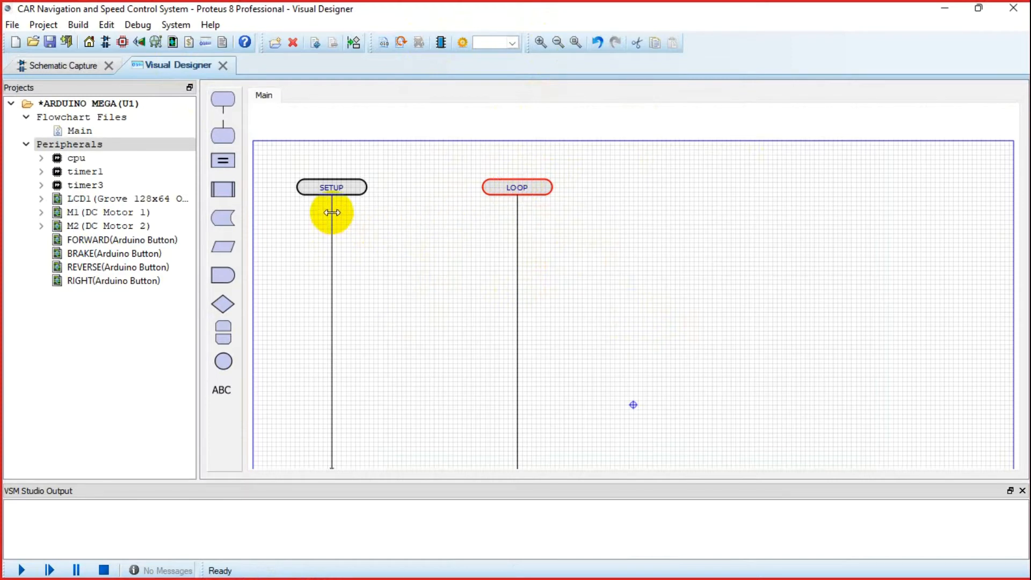
pyautogui.moveTo(534, 188); pyautogui.dragTo(543, 189)
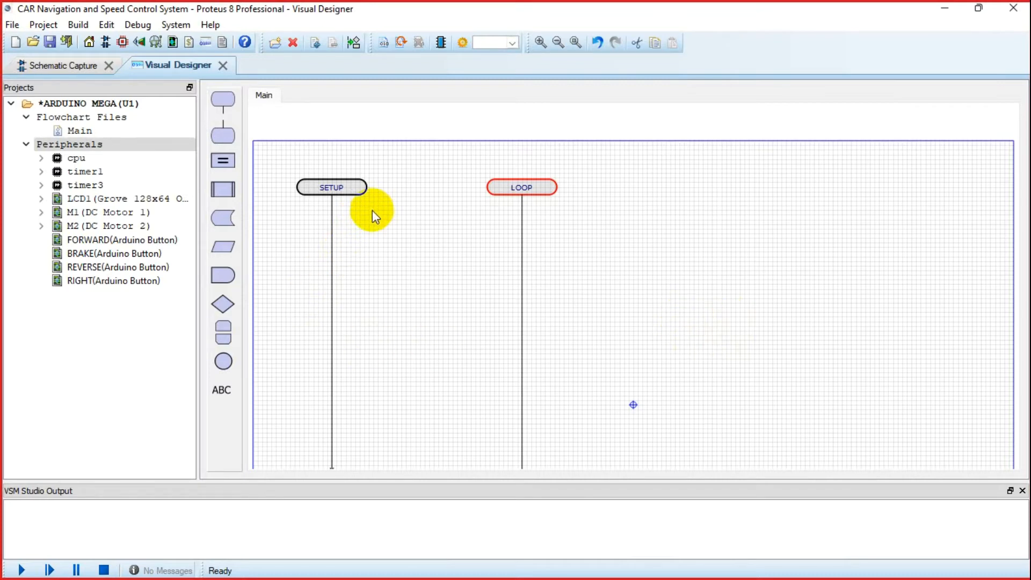
# Examine the functions available for the M1 (DC Motor 1) peripheral, then collapse its entry
pyautogui.click(41, 213)
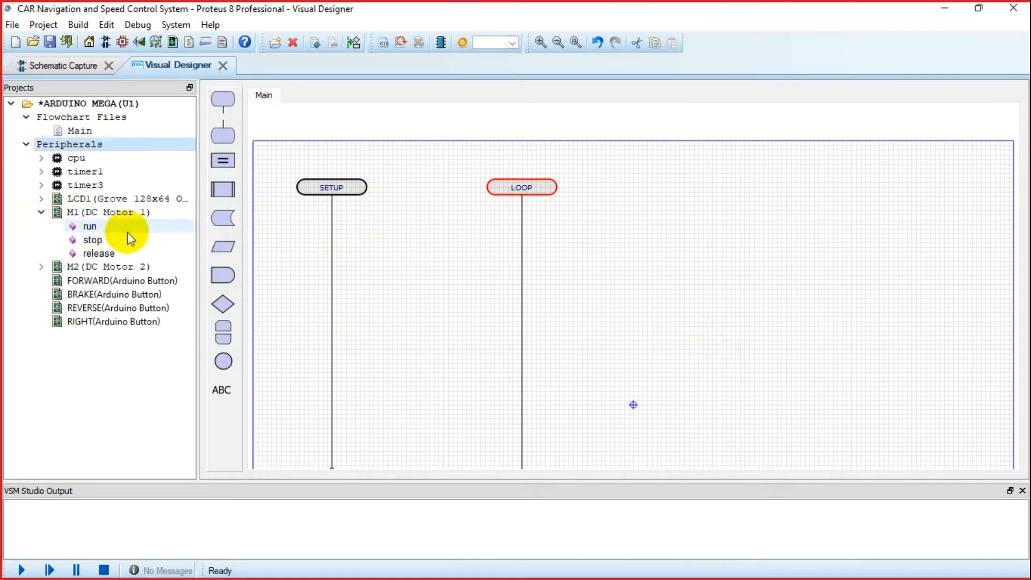
pyautogui.moveTo(97, 241); pyautogui.dragTo(37, 214)
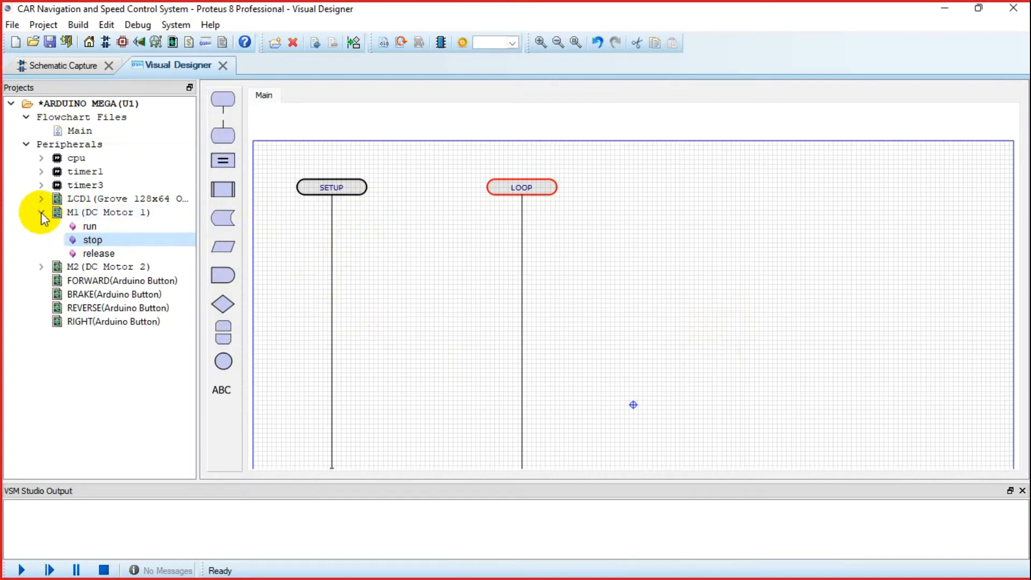
pyautogui.click(41, 213)
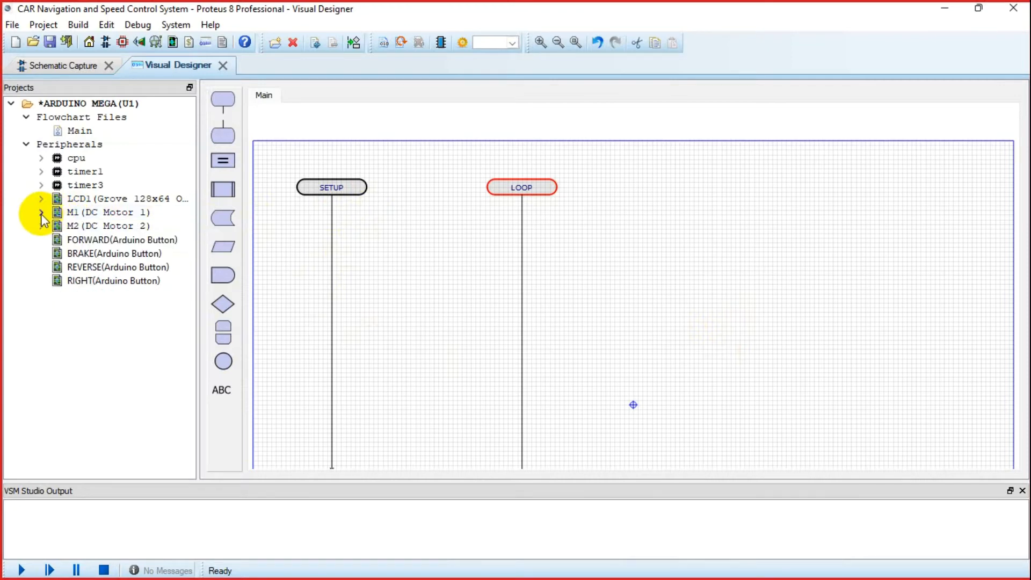